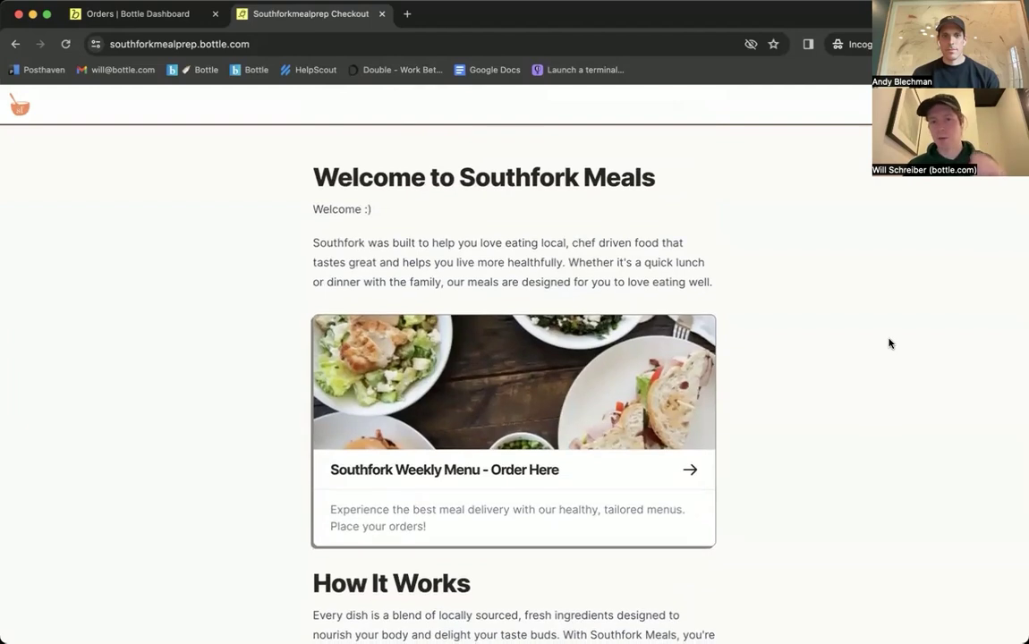
Step: Open the Southfork Weekly Menu order page and choose the 10 Meals package (15% off)
{"action": "left_click", "coordinate": [482, 407]}
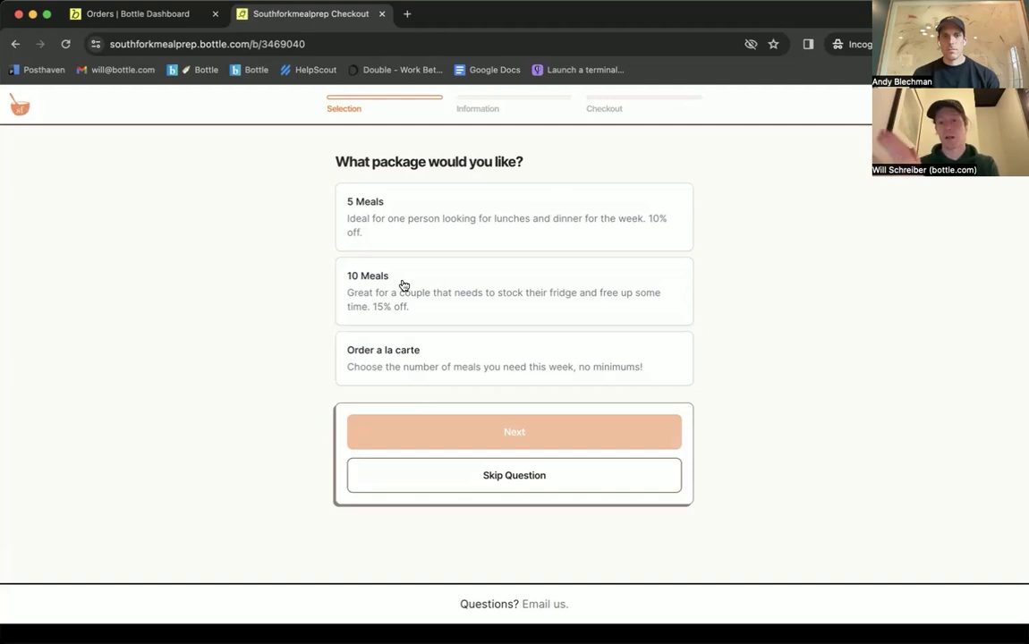
{"action": "left_click", "coordinate": [438, 292]}
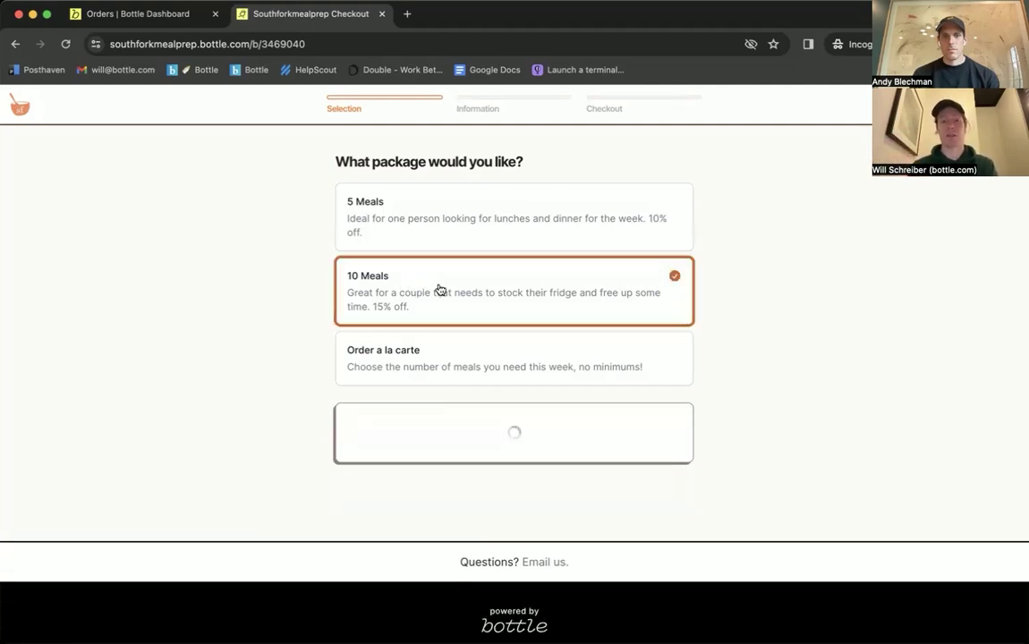
Step: Continue past the package step and skip the allergies and dietary restrictions question
{"action": "left_click", "coordinate": [572, 435]}
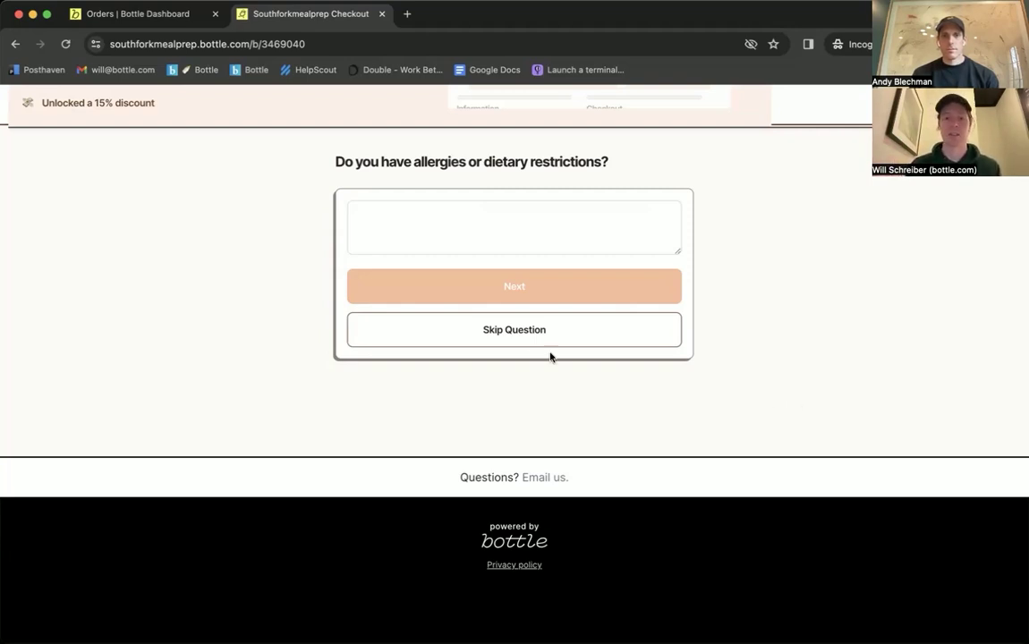
{"action": "left_click", "coordinate": [573, 333]}
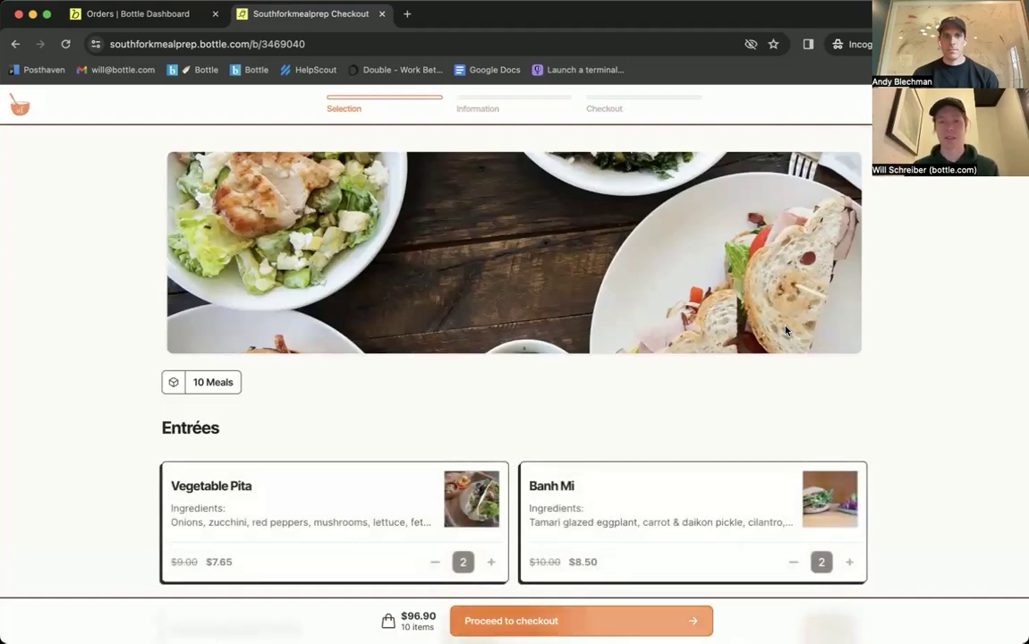
Step: Open the browser inspector on the entrée menu to preview it at iPhone 12 Pro size
{"action": "scroll", "coordinate": [526, 329], "scroll_direction": "down", "scroll_amount": 2}
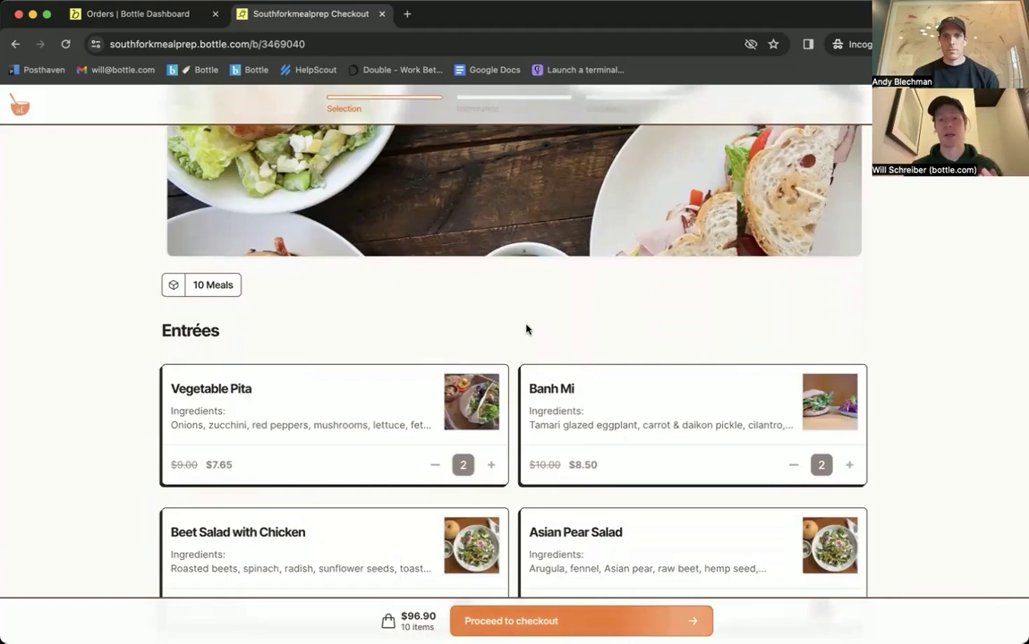
{"action": "scroll", "coordinate": [526, 329], "scroll_direction": "up", "scroll_amount": 2}
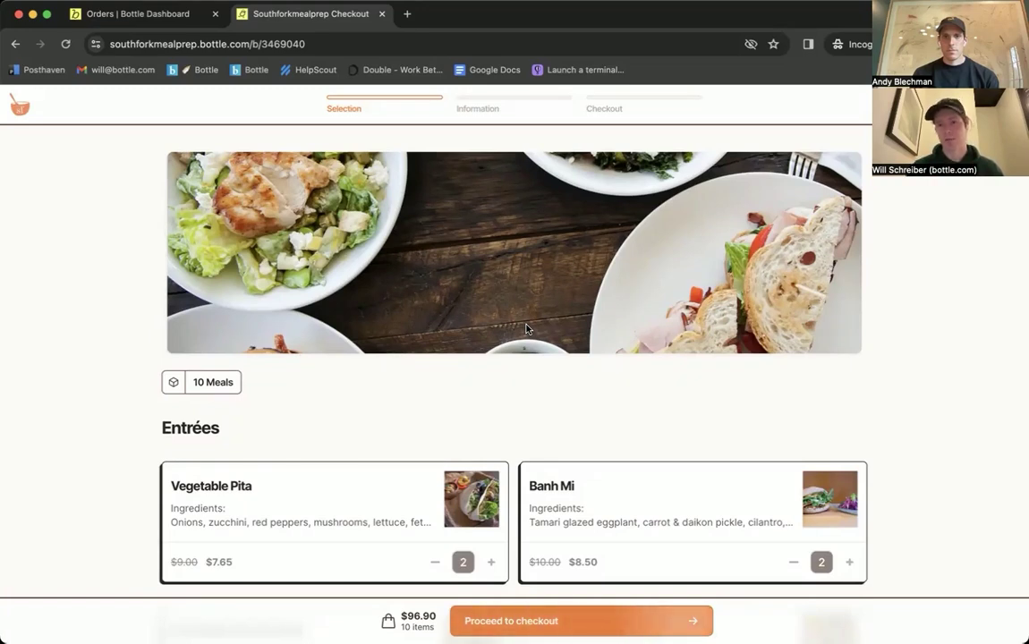
{"action": "right_click", "coordinate": [917, 340]}
{"action": "left_click", "coordinate": [825, 545]}
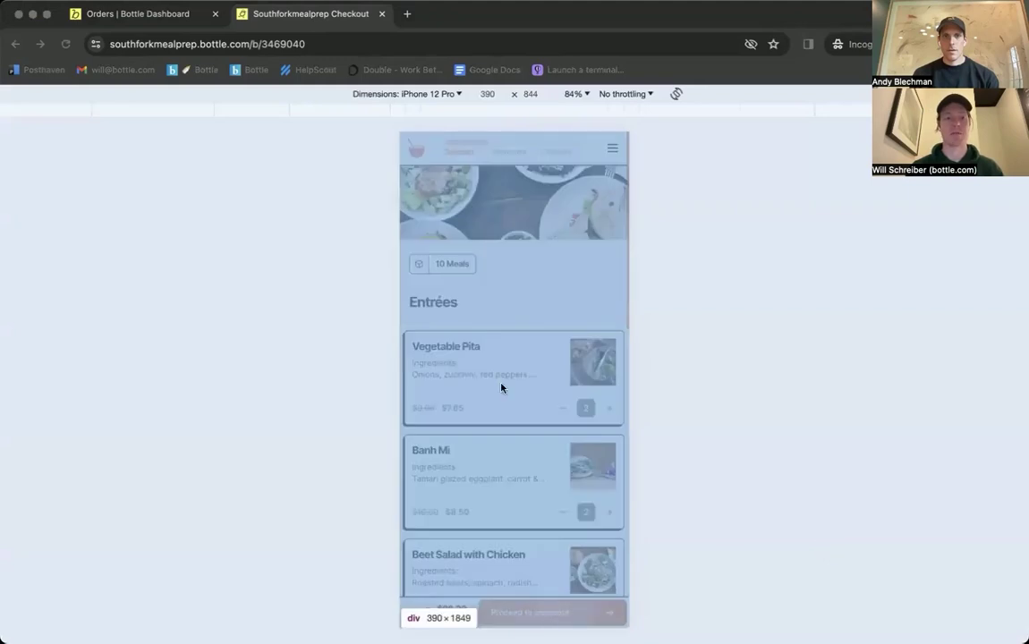
Step: Raise Taco Bowl and Quinoa Bowl to 2 each, making the cart 12 items at $120.70
{"action": "left_click", "coordinate": [521, 291]}
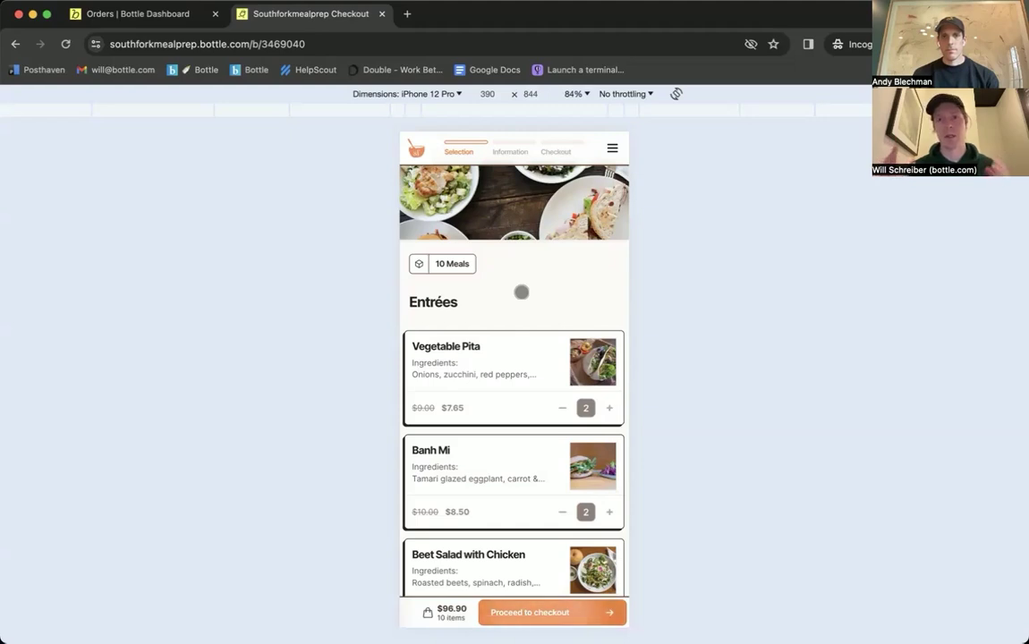
{"action": "scroll", "coordinate": [522, 291], "scroll_direction": "down", "scroll_amount": 8}
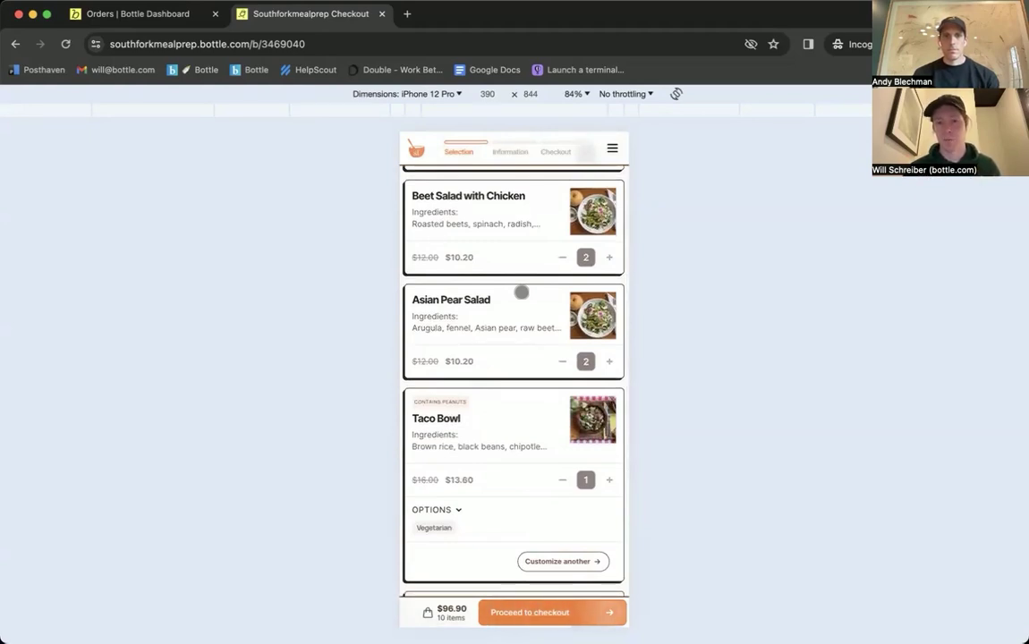
{"action": "scroll", "coordinate": [522, 293], "scroll_direction": "down", "scroll_amount": 4}
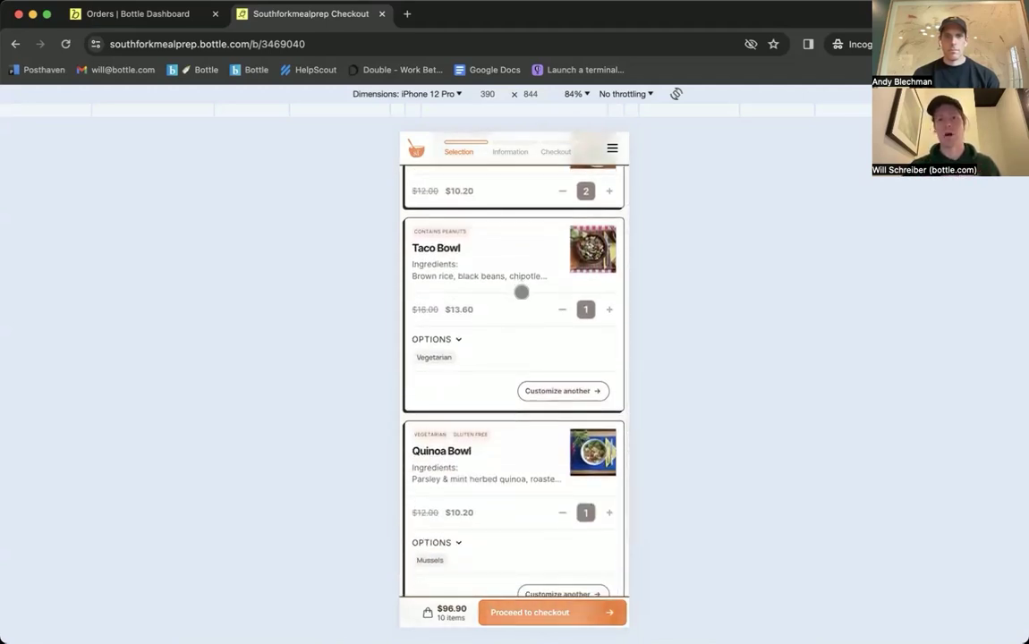
{"action": "left_click", "coordinate": [608, 310]}
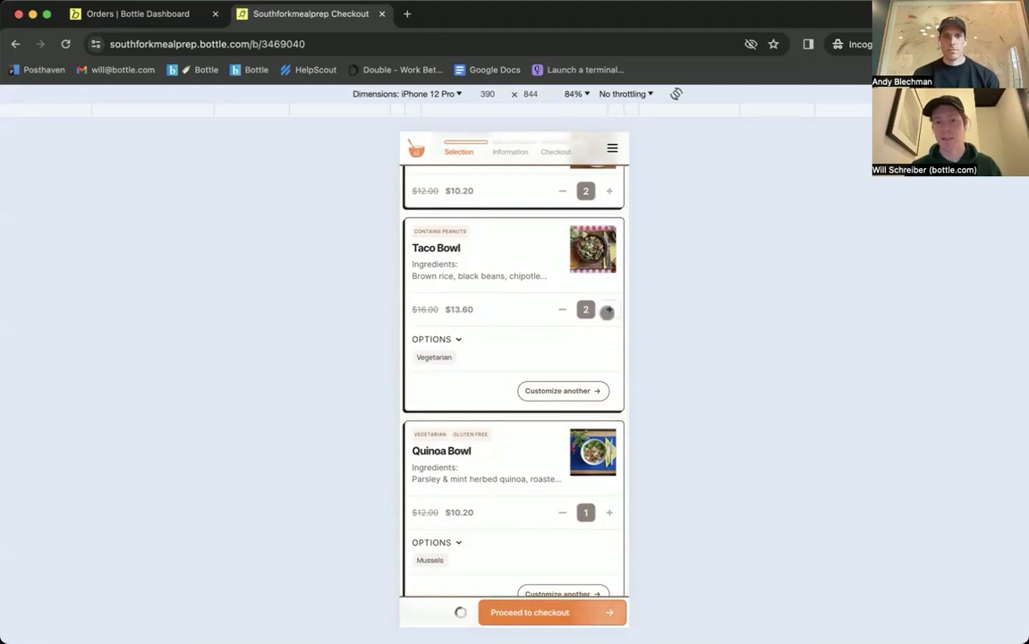
{"action": "scroll", "coordinate": [608, 359], "scroll_direction": "down", "scroll_amount": 2}
{"action": "left_click", "coordinate": [608, 388]}
{"action": "scroll", "coordinate": [523, 367], "scroll_direction": "down", "scroll_amount": 2}
{"action": "scroll", "coordinate": [523, 367], "scroll_direction": "up", "scroll_amount": 4}
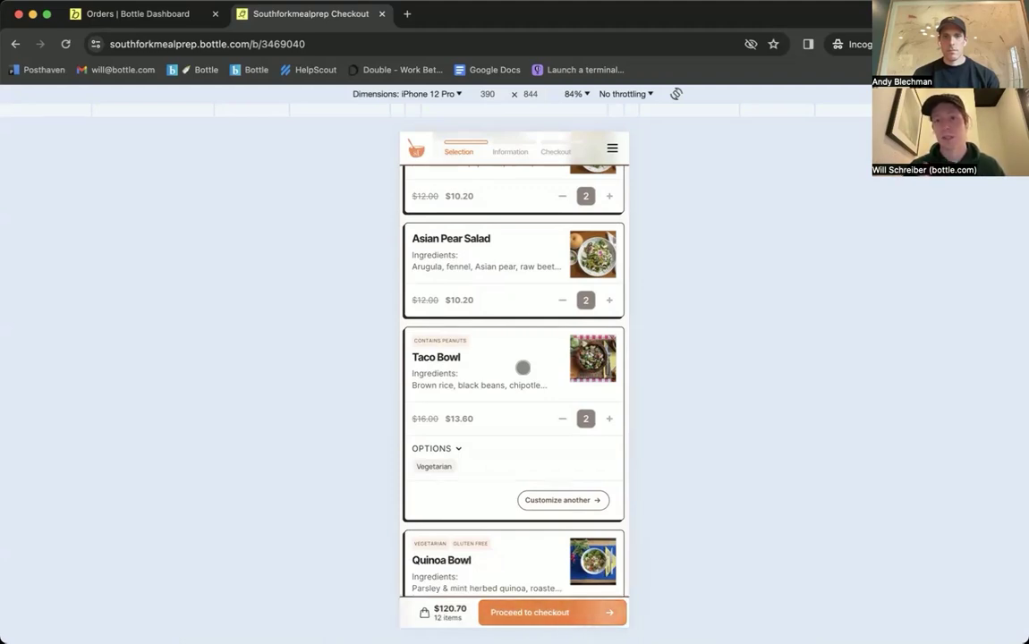
{"action": "scroll", "coordinate": [522, 368], "scroll_direction": "down", "scroll_amount": 2}
Step: Set the Taco Bowl option to Chicken
{"action": "left_click", "coordinate": [448, 368]}
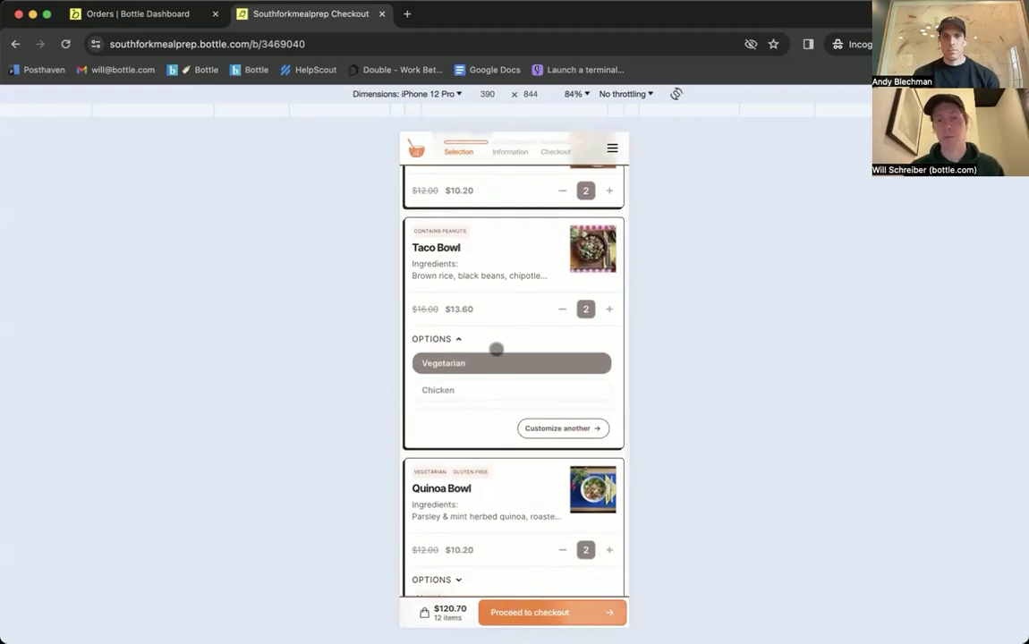
{"action": "left_click", "coordinate": [485, 393]}
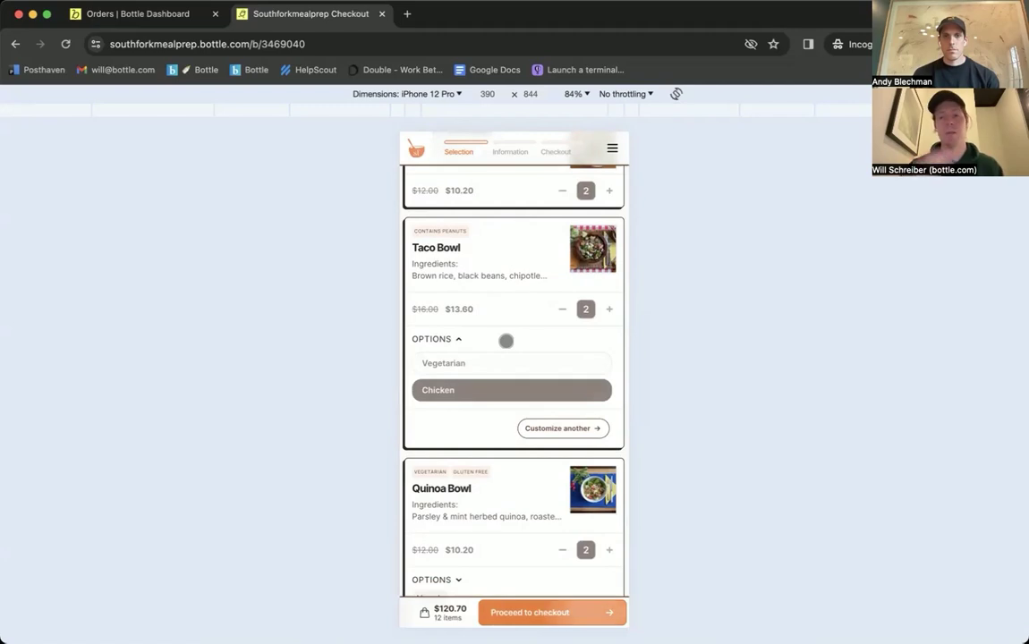
{"action": "left_click", "coordinate": [505, 340]}
Step: View the Asian Pear Salad, Taco Bowl, Banh Mi and Vegetable Pita details with photos
{"action": "scroll", "coordinate": [506, 340], "scroll_direction": "up", "scroll_amount": 3}
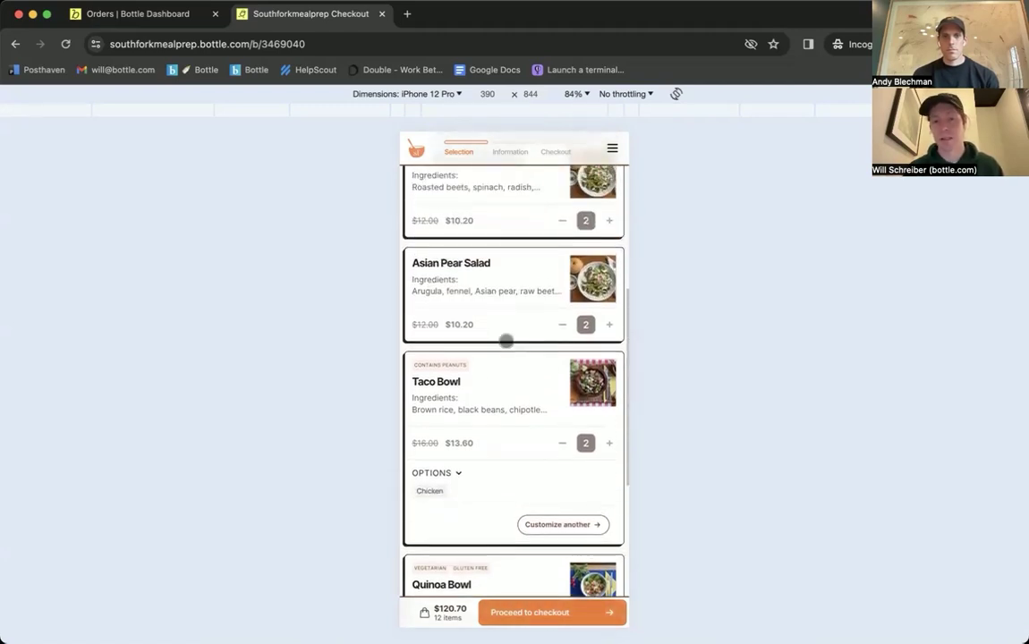
{"action": "left_click", "coordinate": [593, 280]}
{"action": "left_click", "coordinate": [588, 453]}
{"action": "scroll", "coordinate": [585, 452], "scroll_direction": "down", "scroll_amount": 2}
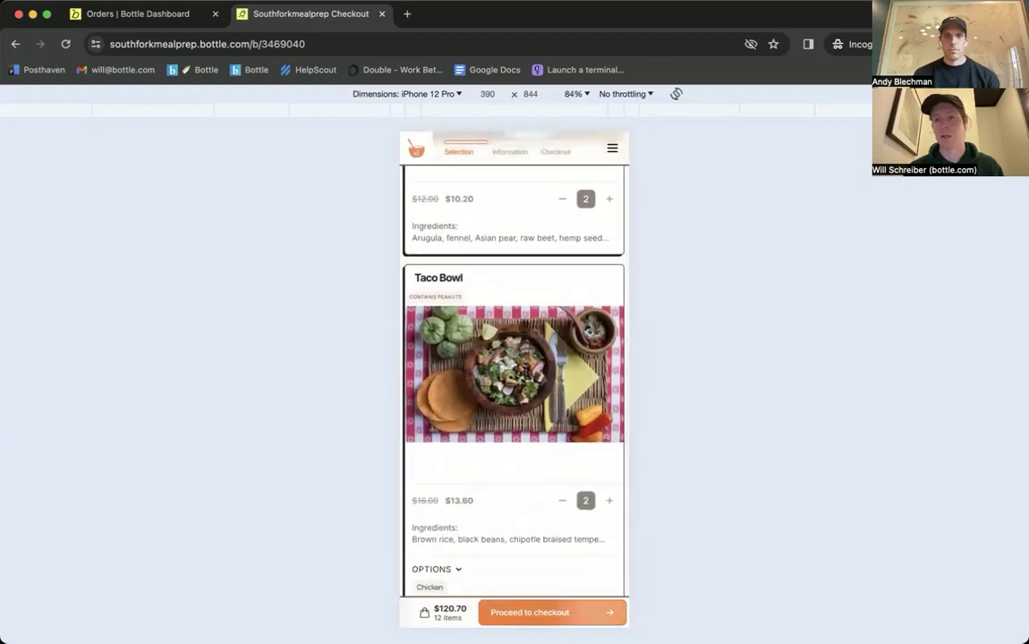
{"action": "scroll", "coordinate": [523, 326], "scroll_direction": "up", "scroll_amount": 10}
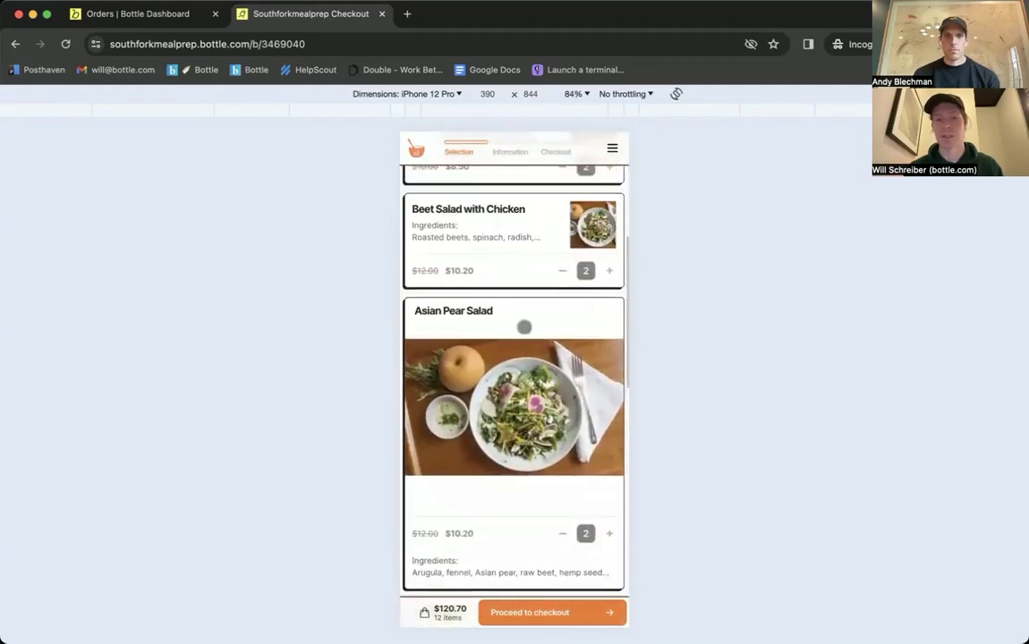
{"action": "left_click", "coordinate": [586, 316]}
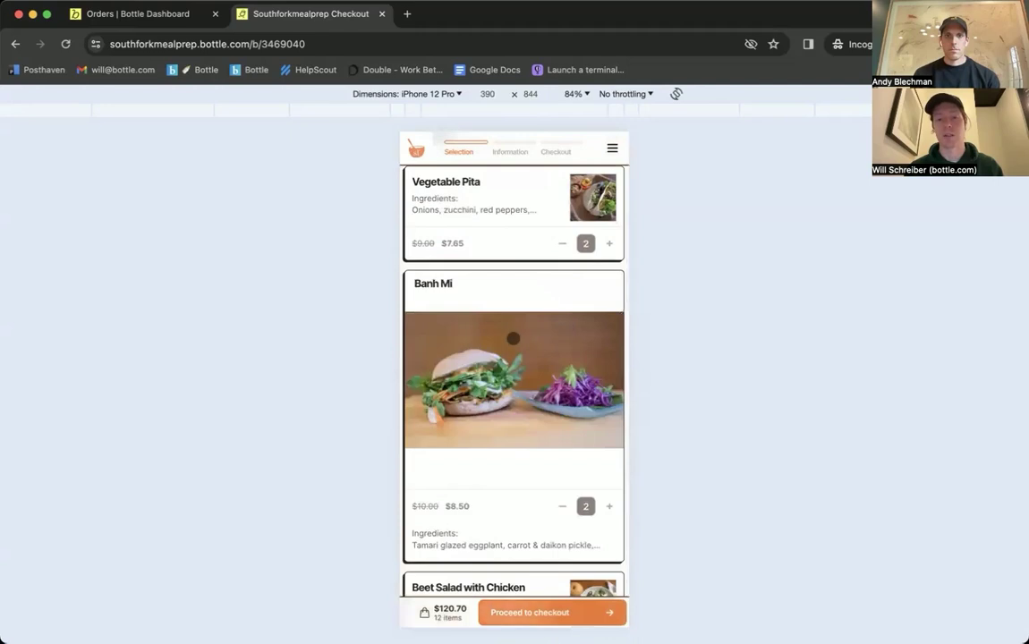
{"action": "scroll", "coordinate": [512, 337], "scroll_direction": "up", "scroll_amount": 3}
{"action": "left_click", "coordinate": [597, 283]}
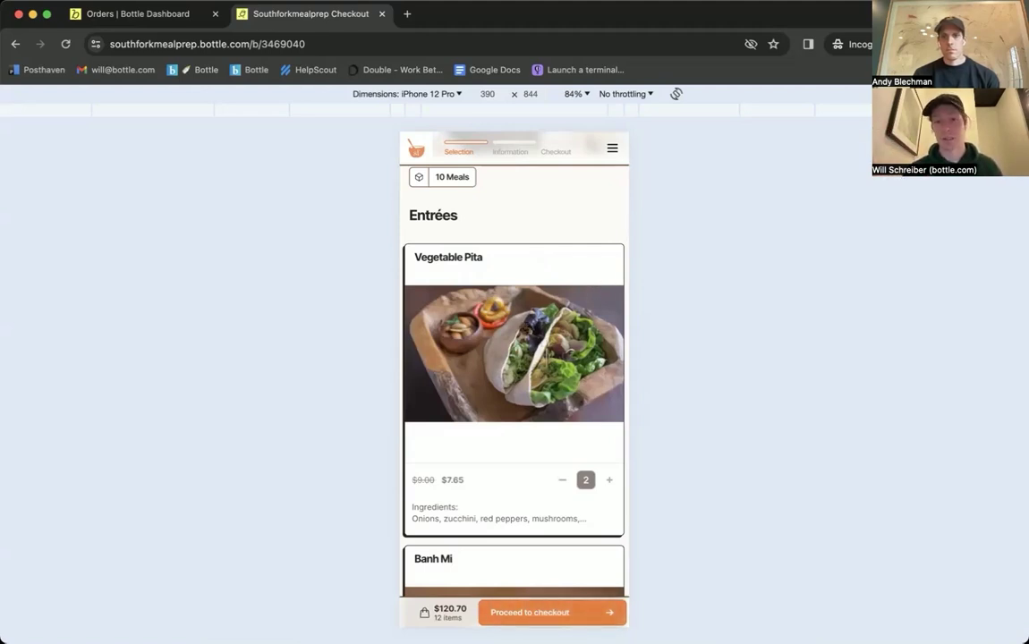
Step: Raise Vegetable Pita to 4, bringing the cart to 14 items at $136.00
{"action": "scroll", "coordinate": [527, 330], "scroll_direction": "down", "scroll_amount": 3}
{"action": "left_click", "coordinate": [609, 341]}
{"action": "left_click", "coordinate": [608, 341]}
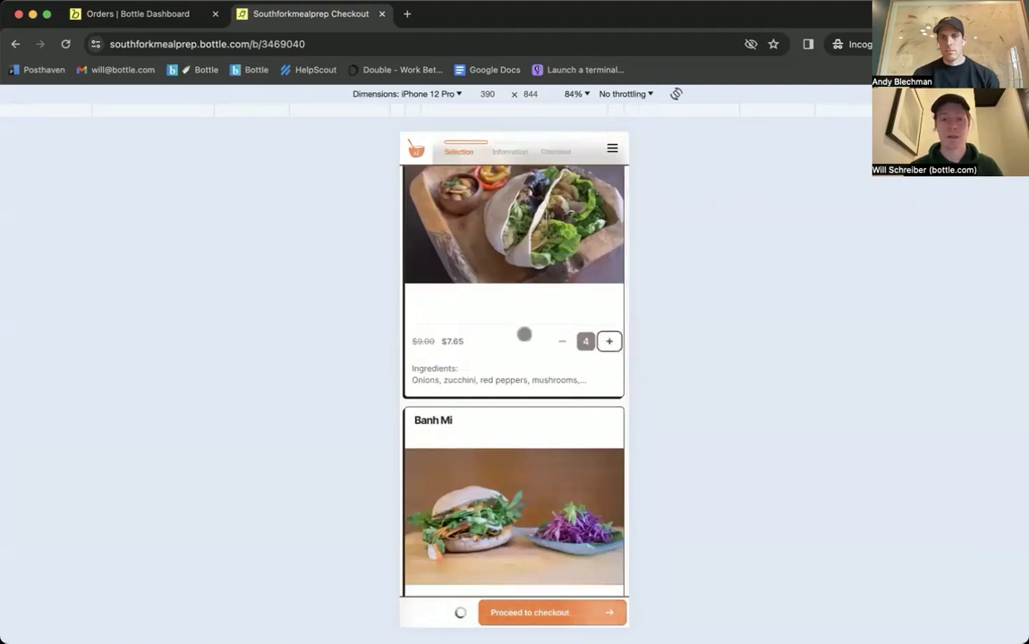
{"action": "scroll", "coordinate": [525, 334], "scroll_direction": "up", "scroll_amount": 5}
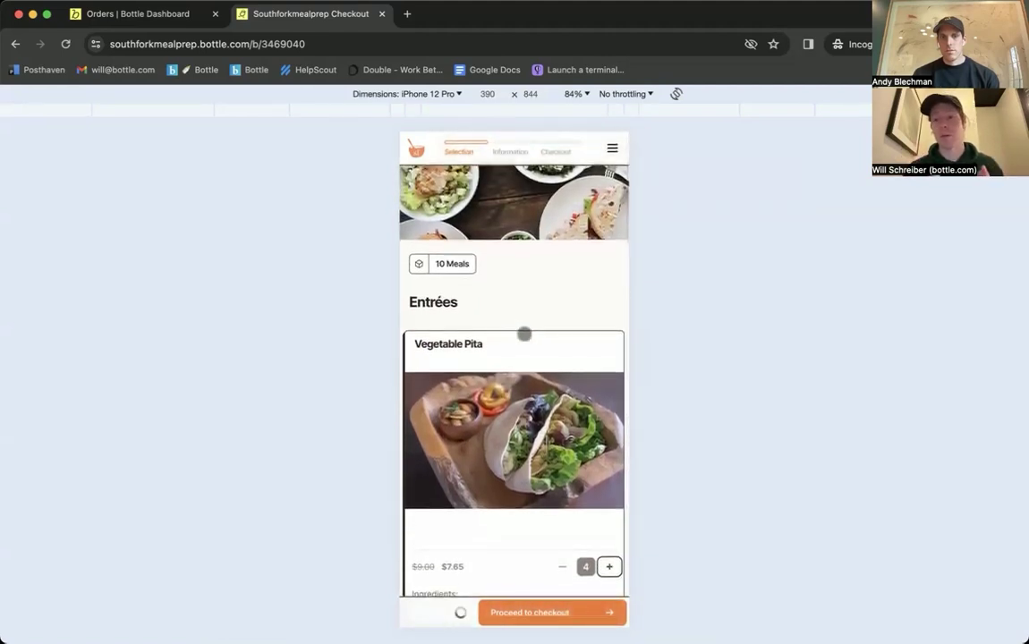
{"action": "left_click", "coordinate": [449, 263]}
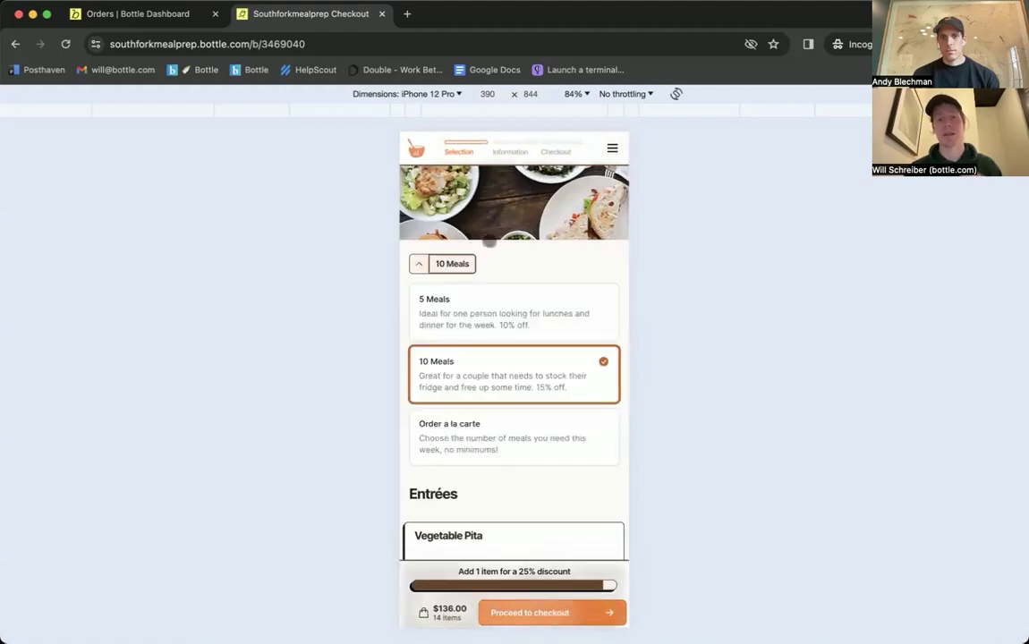
Step: Raise Vegetable Pita to 5, then reduce it by four
{"action": "left_click", "coordinate": [452, 264]}
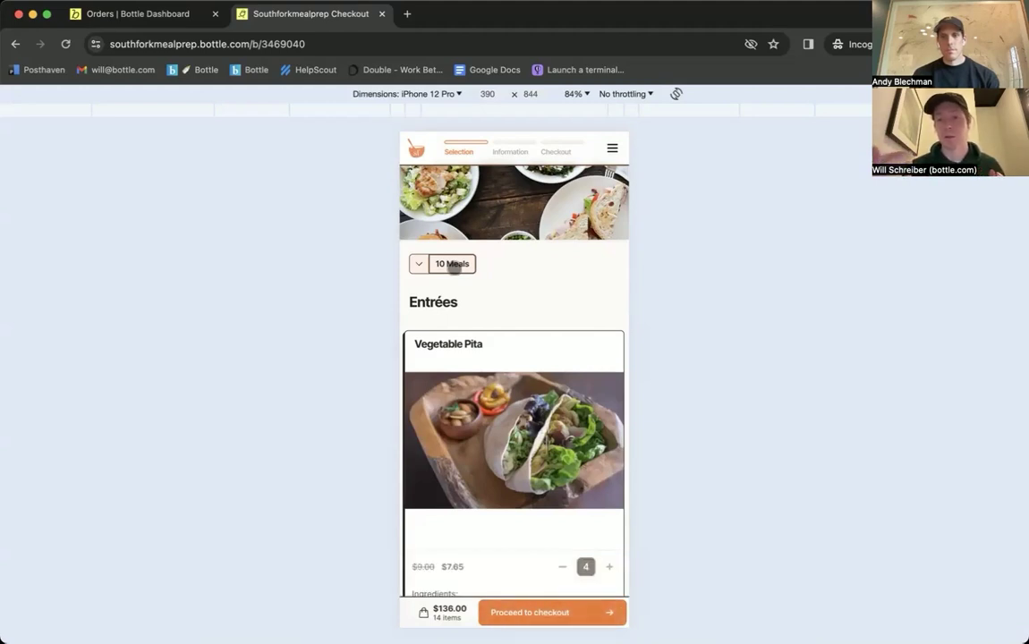
{"action": "scroll", "coordinate": [454, 267], "scroll_direction": "down", "scroll_amount": 3}
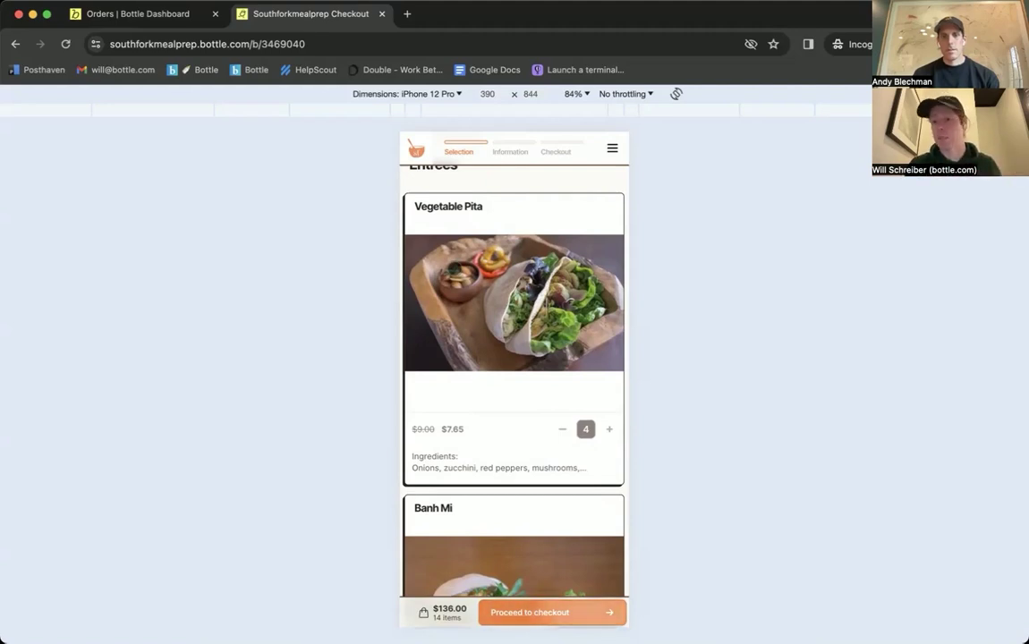
{"action": "scroll", "coordinate": [459, 321], "scroll_direction": "down", "scroll_amount": 2}
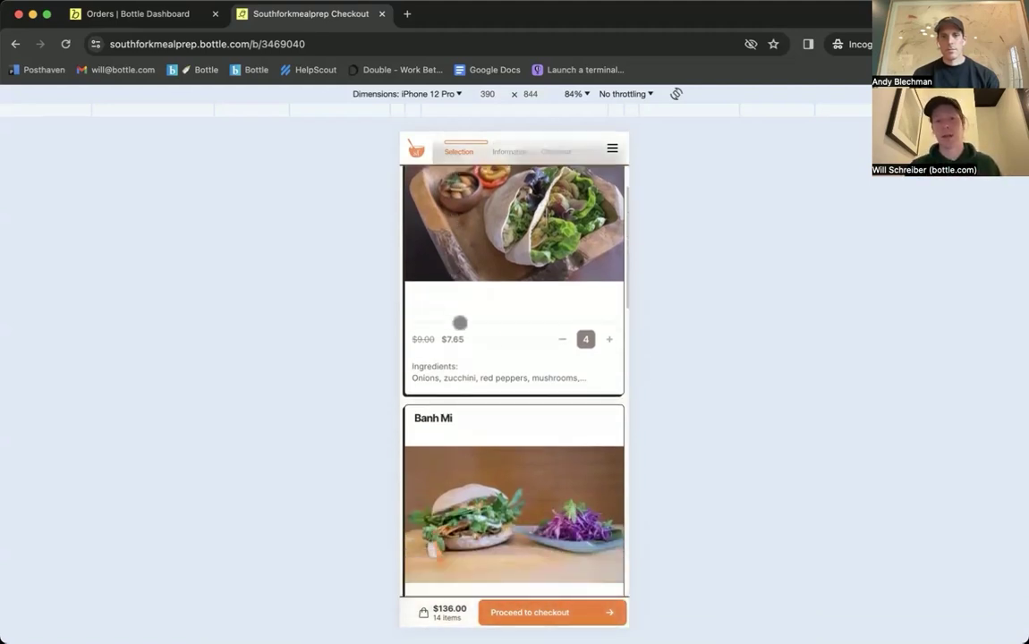
{"action": "left_click", "coordinate": [607, 340]}
{"action": "scroll", "coordinate": [528, 339], "scroll_direction": "down", "scroll_amount": 2}
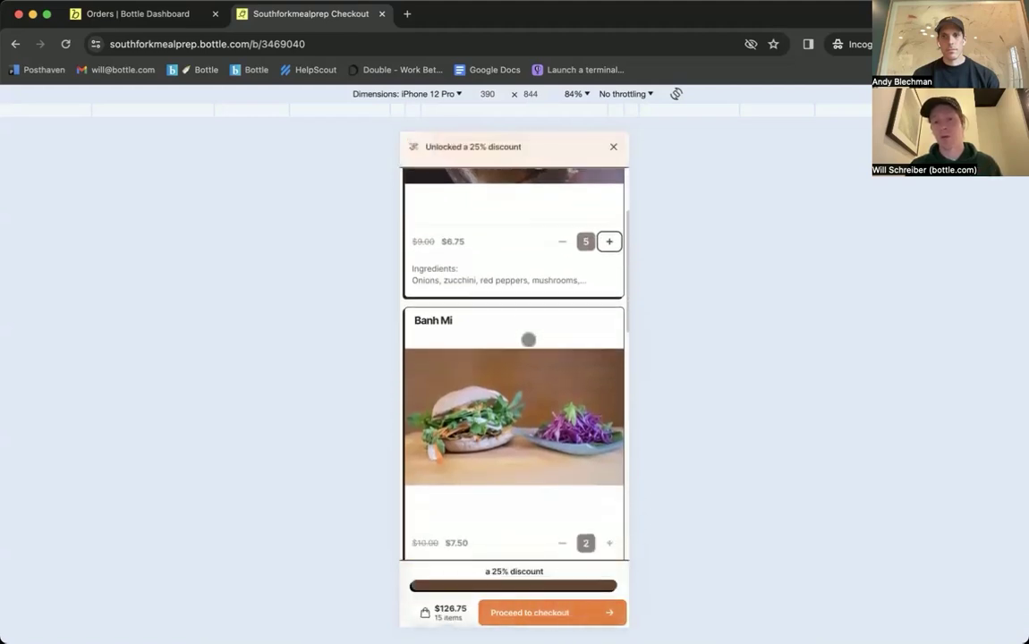
{"action": "scroll", "coordinate": [579, 271], "scroll_direction": "up", "scroll_amount": 1}
{"action": "left_click", "coordinate": [562, 249]}
{"action": "left_click", "coordinate": [562, 248]}
{"action": "left_click", "coordinate": [562, 248]}
{"action": "left_click", "coordinate": [562, 248]}
{"action": "left_click", "coordinate": [562, 248]}
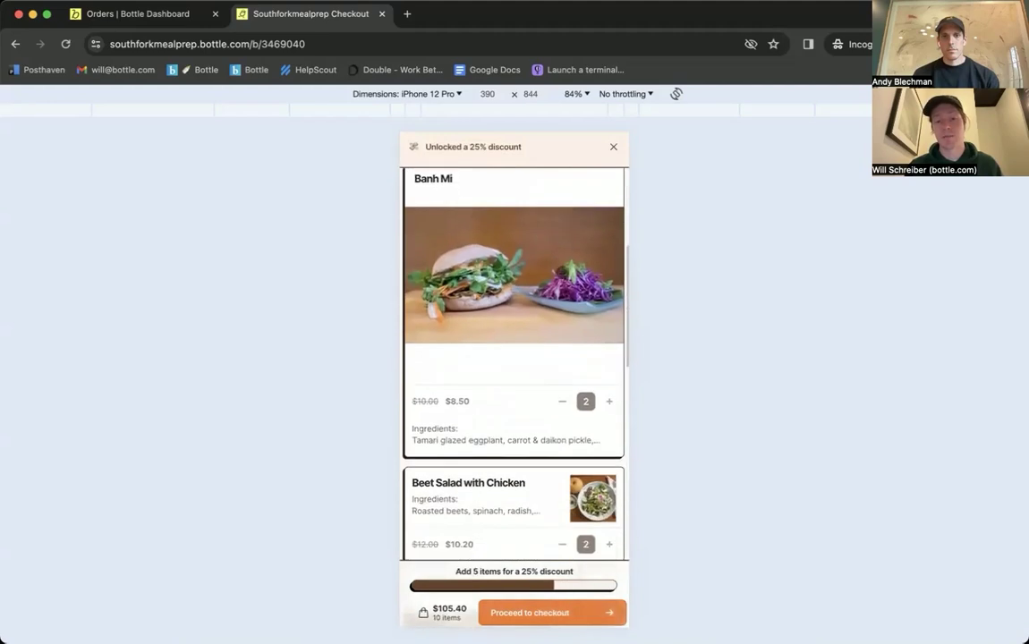
Step: Set Banh Mi to 4 and Asian Pear Salad to 5 (15 items, $135.00) and proceed to checkout
{"action": "left_click", "coordinate": [562, 401]}
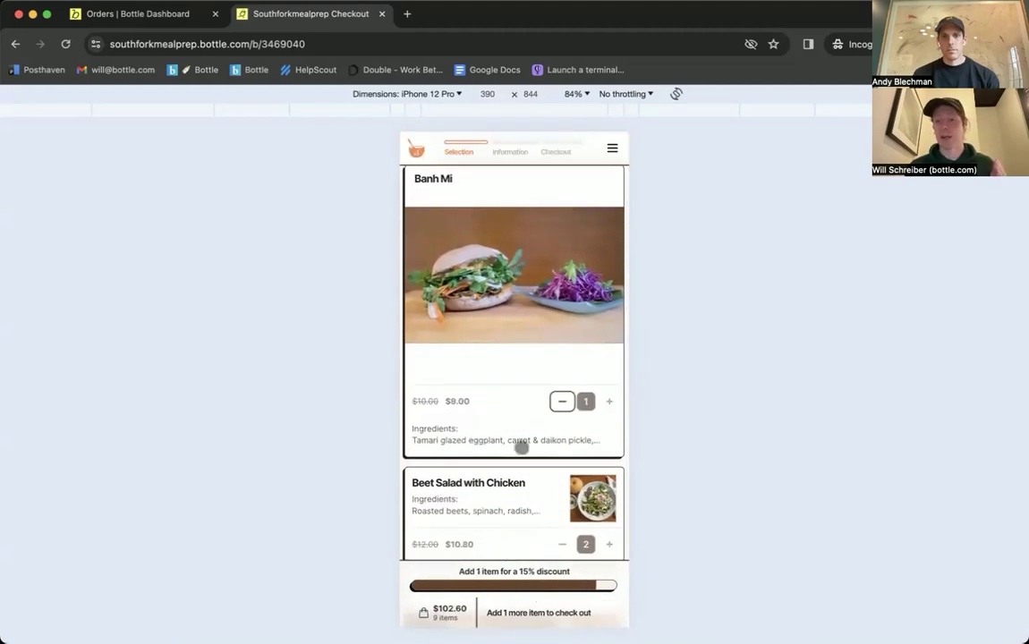
{"action": "left_click", "coordinate": [609, 401]}
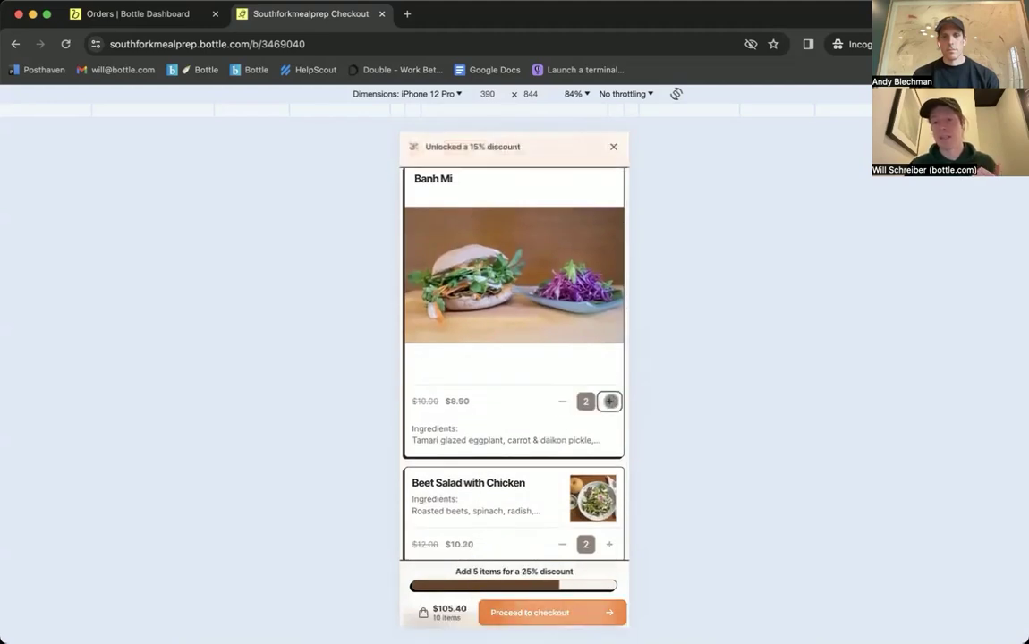
{"action": "left_click", "coordinate": [610, 401]}
{"action": "left_click", "coordinate": [610, 401]}
{"action": "scroll", "coordinate": [537, 340], "scroll_direction": "down", "scroll_amount": 2}
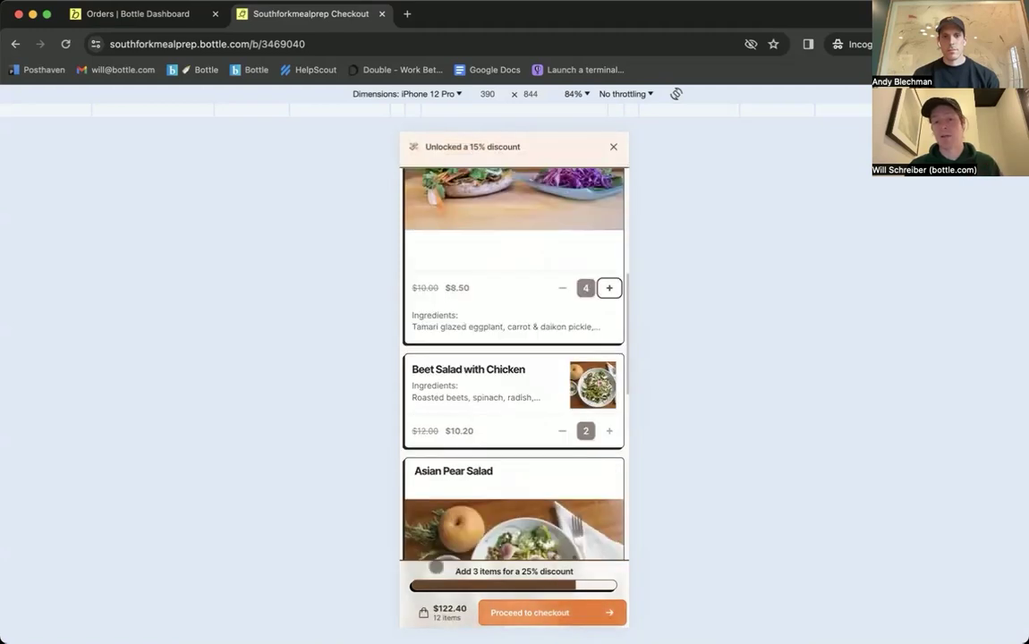
{"action": "scroll", "coordinate": [501, 485], "scroll_direction": "down", "scroll_amount": 3}
{"action": "left_click", "coordinate": [609, 535]}
{"action": "left_click", "coordinate": [610, 534]}
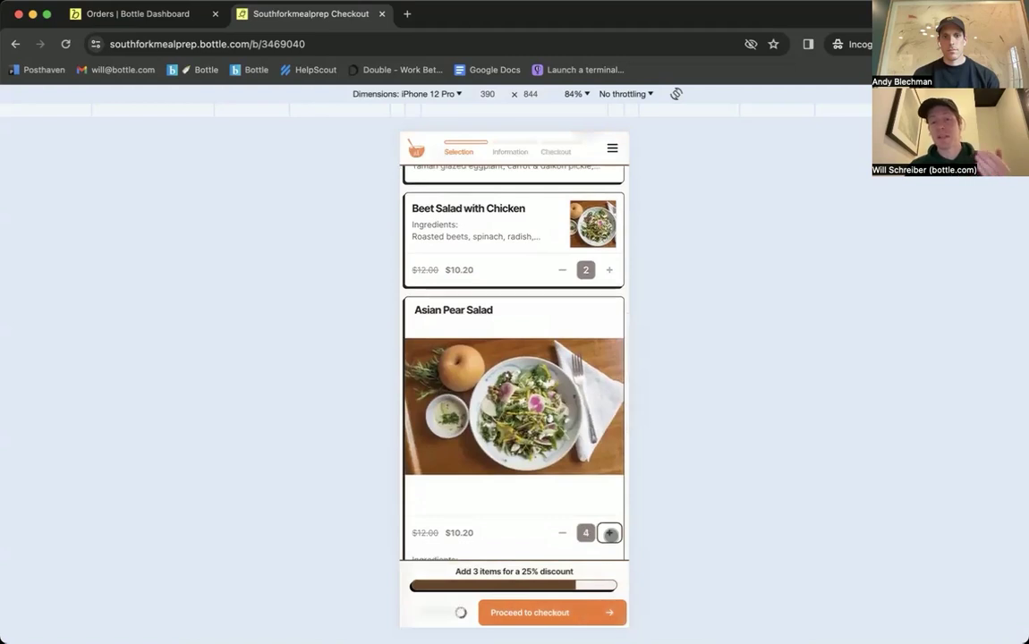
{"action": "scroll", "coordinate": [563, 460], "scroll_direction": "down", "scroll_amount": 2}
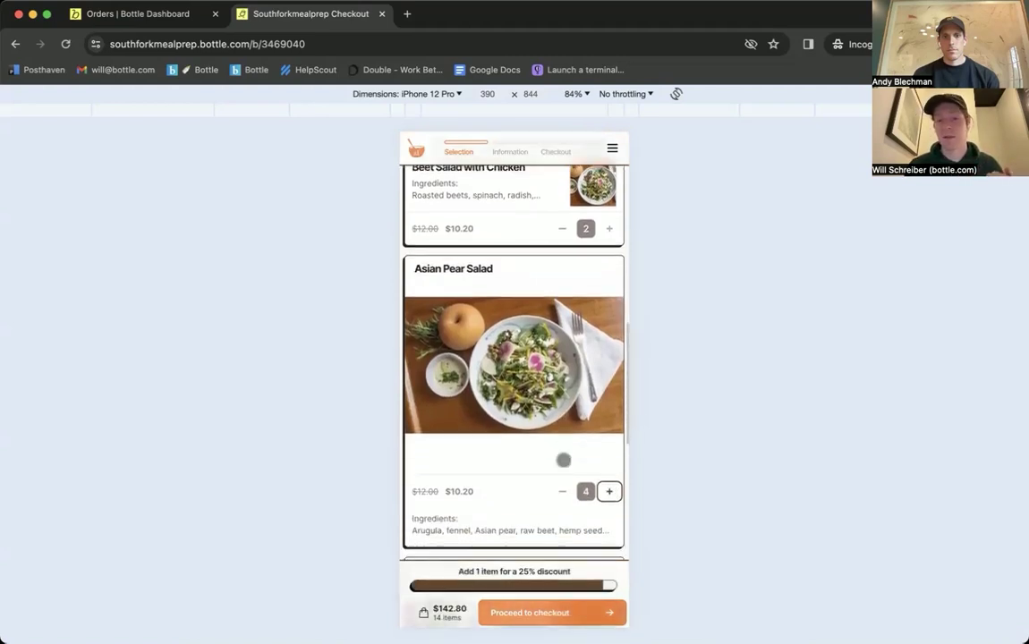
{"action": "left_click", "coordinate": [609, 449]}
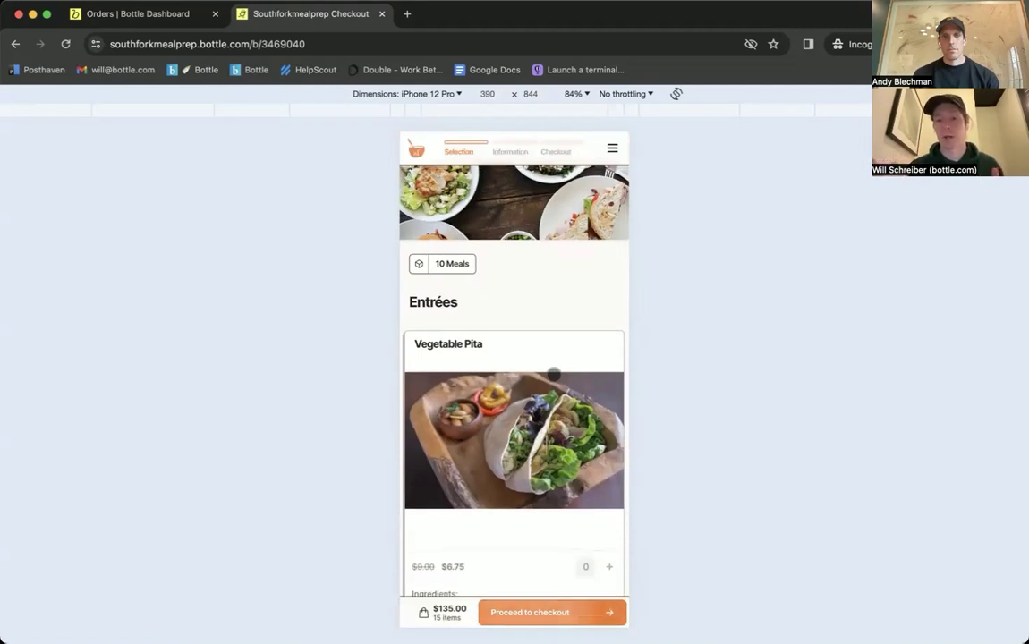
{"action": "left_click", "coordinate": [528, 612]}
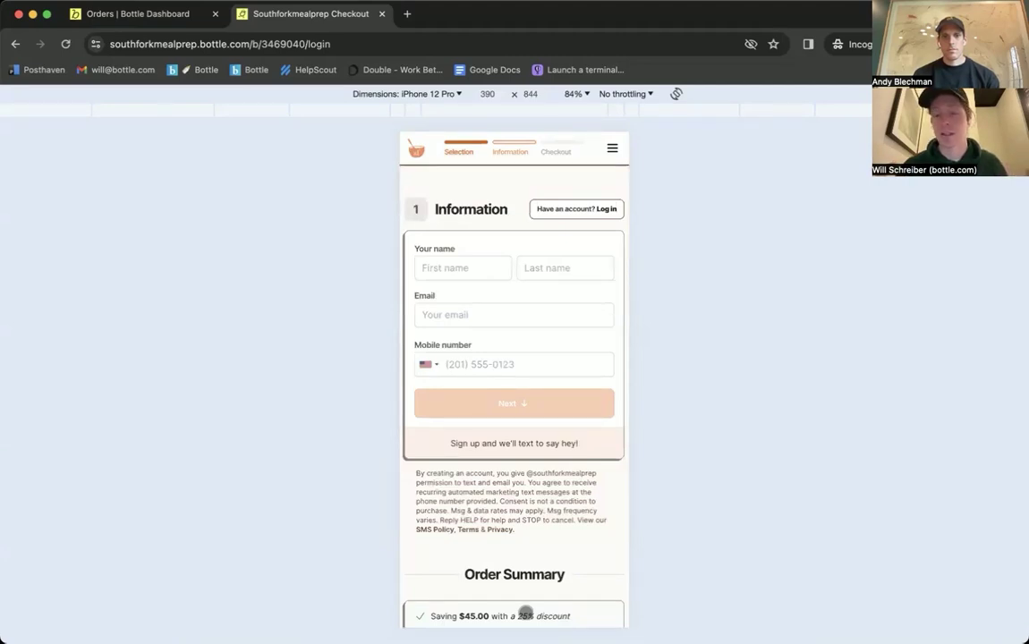
{"action": "left_click", "coordinate": [456, 150]}
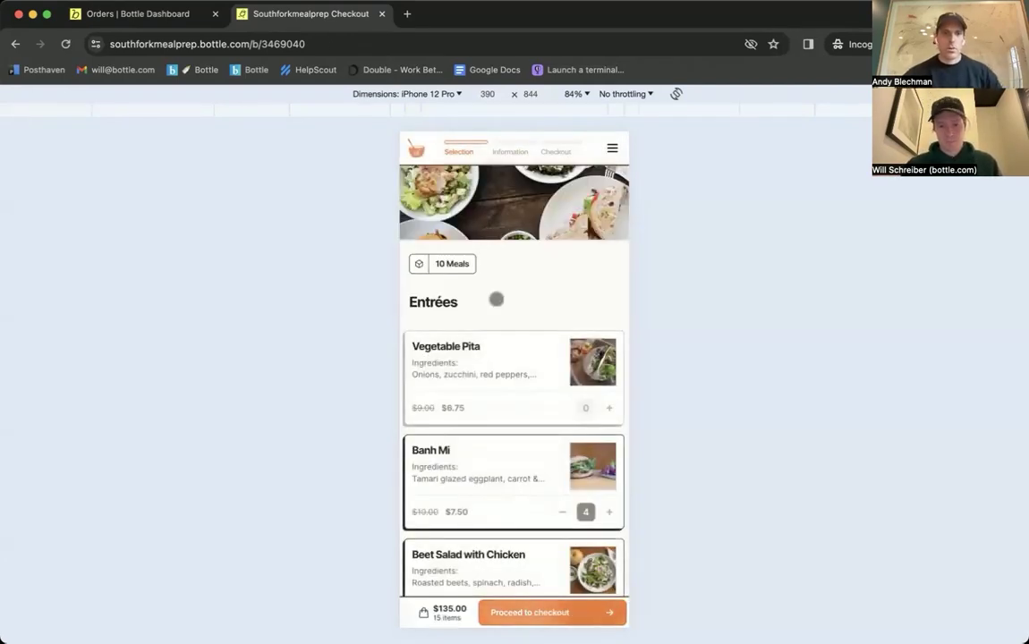
Step: Remove every Banh Mi and Beet Salad with Chicken, leaving 9 items at $104.40
{"action": "scroll", "coordinate": [496, 300], "scroll_direction": "down", "scroll_amount": 5}
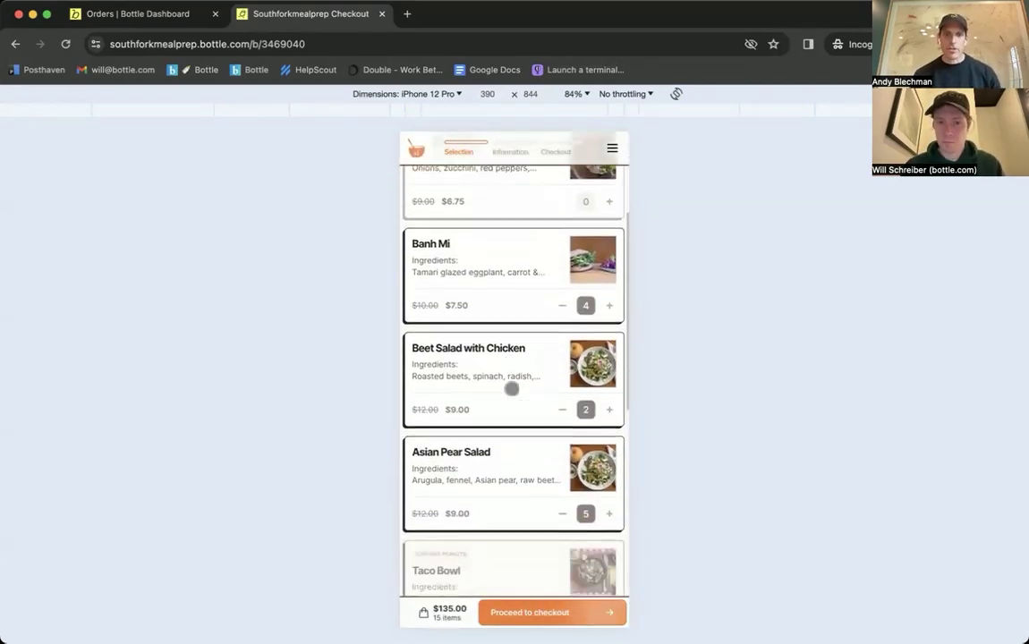
{"action": "scroll", "coordinate": [511, 388], "scroll_direction": "down", "scroll_amount": 8}
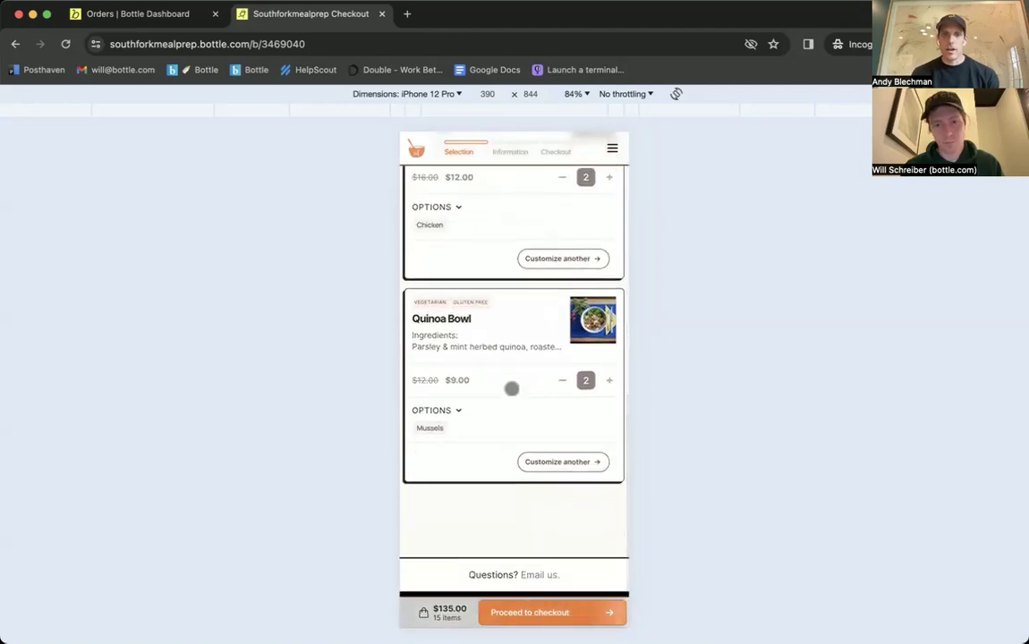
{"action": "scroll", "coordinate": [511, 389], "scroll_direction": "up", "scroll_amount": 10}
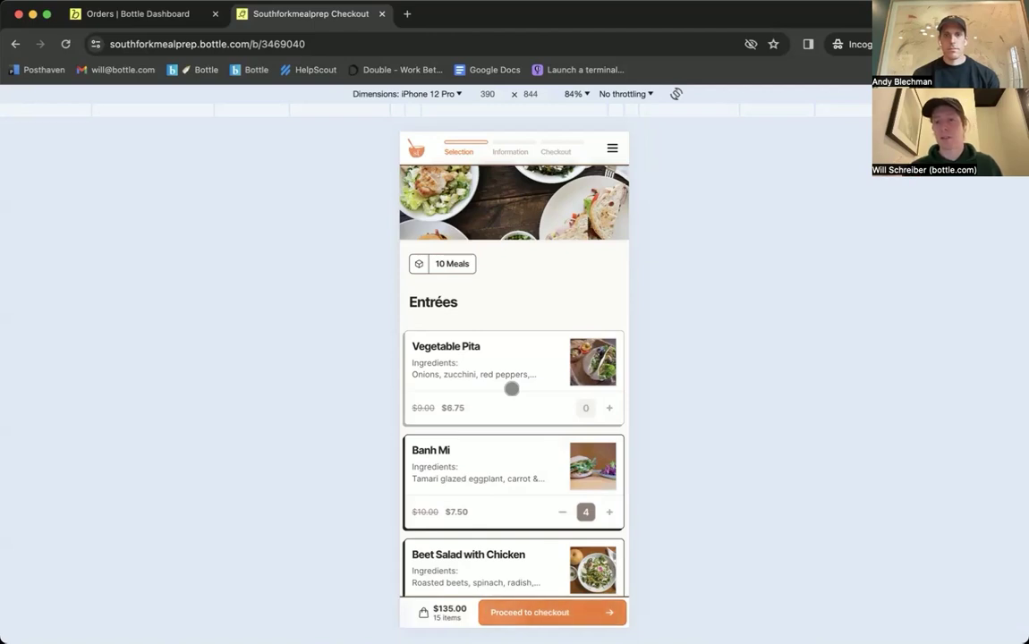
{"action": "left_click", "coordinate": [562, 512]}
{"action": "left_click", "coordinate": [562, 512]}
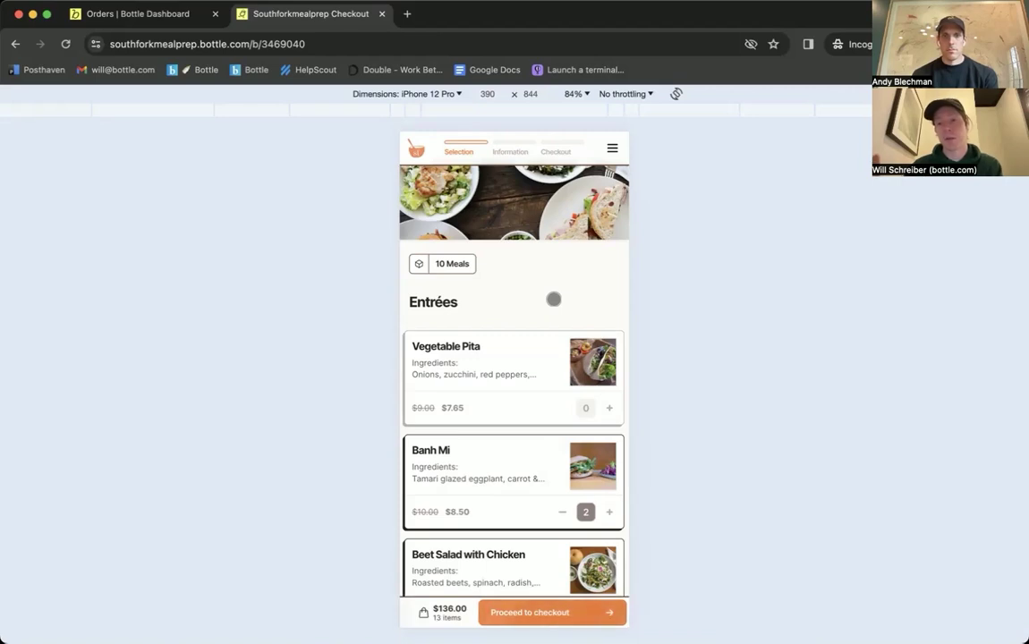
{"action": "scroll", "coordinate": [551, 299], "scroll_direction": "down", "scroll_amount": 3}
{"action": "left_click", "coordinate": [560, 345]}
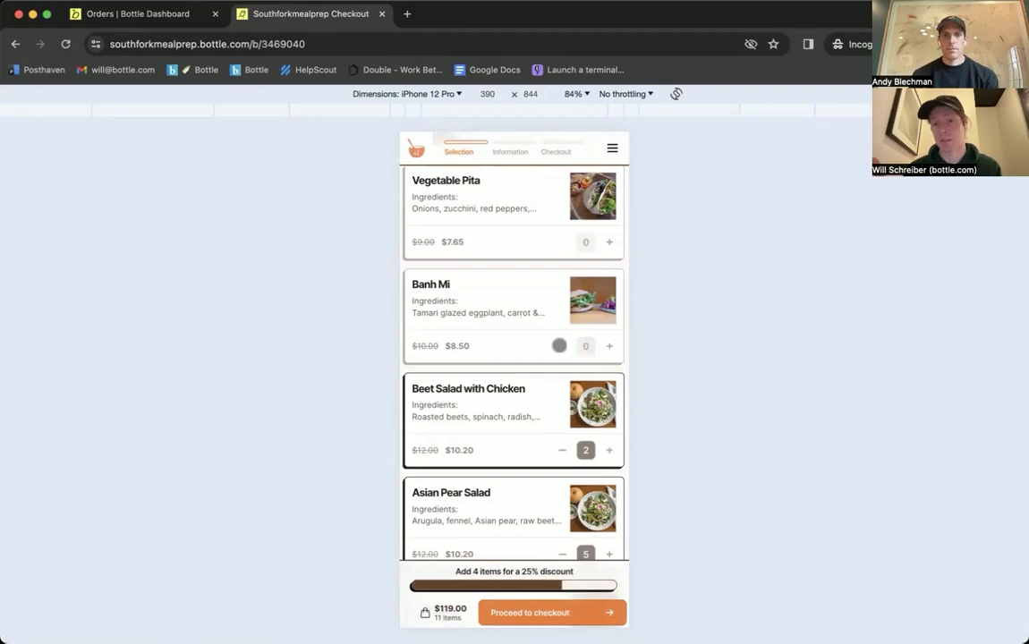
{"action": "left_click", "coordinate": [562, 450]}
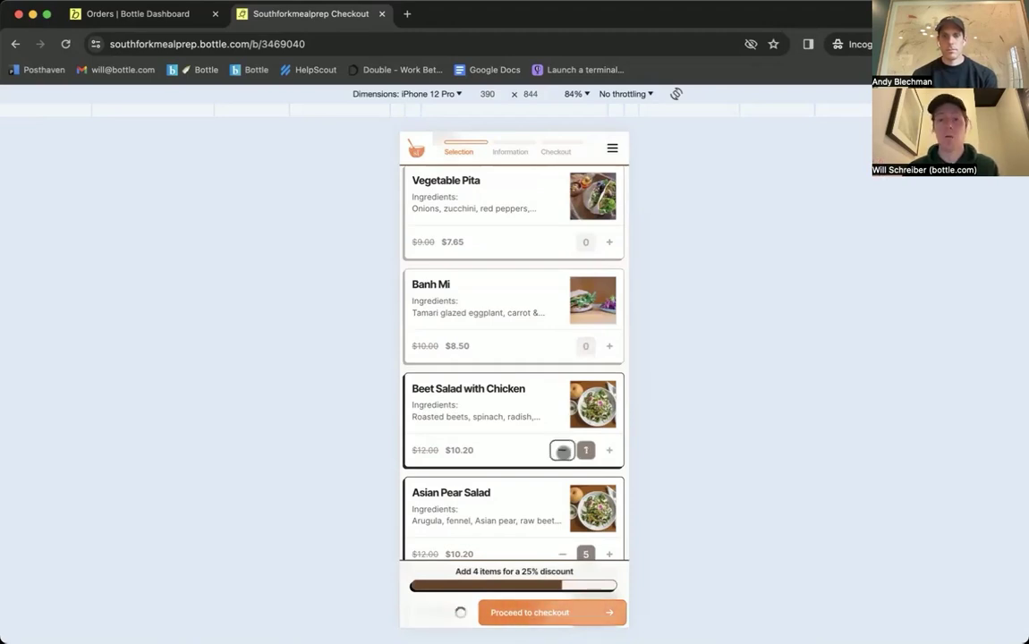
{"action": "scroll", "coordinate": [542, 365], "scroll_direction": "down", "scroll_amount": 2}
{"action": "left_click", "coordinate": [561, 353]}
{"action": "scroll", "coordinate": [511, 333], "scroll_direction": "up", "scroll_amount": 5}
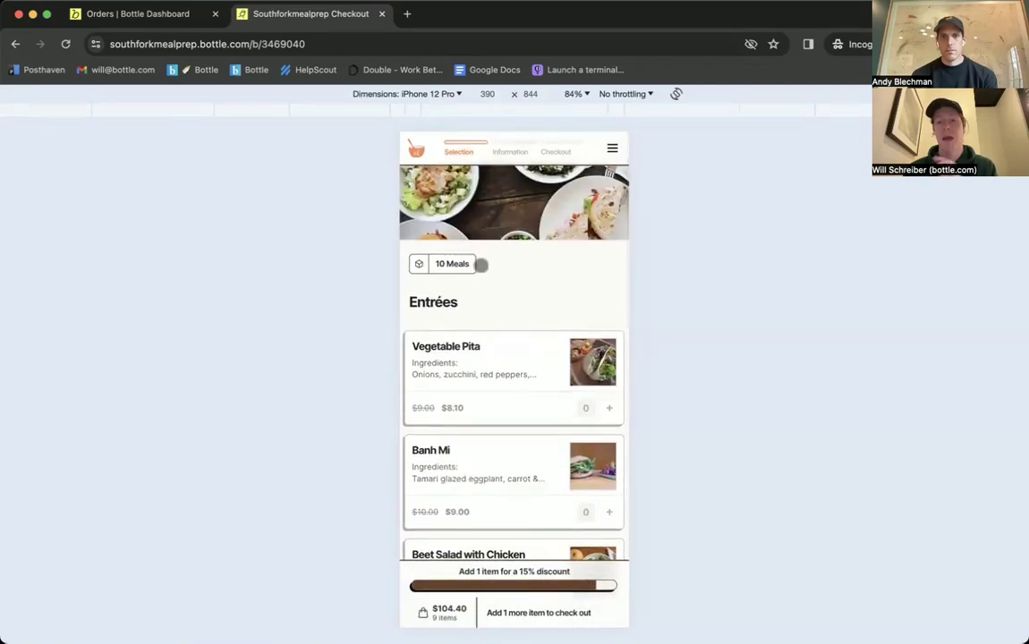
Step: Switch the package to 5 Meals and back to 10 Meals, giving 10 items at $96.90
{"action": "left_click", "coordinate": [452, 264]}
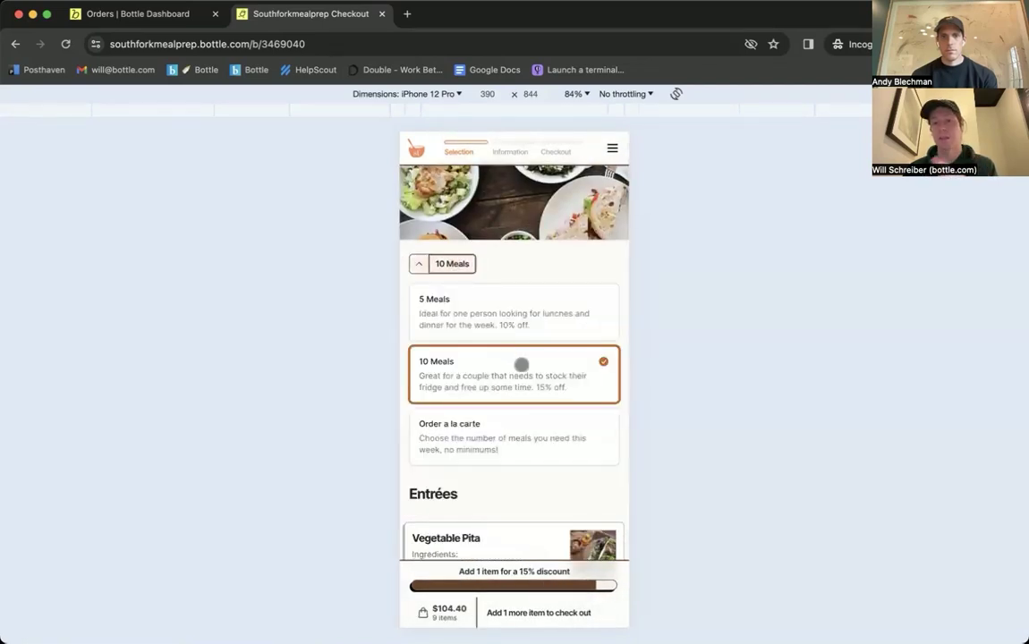
{"action": "left_click", "coordinate": [465, 263]}
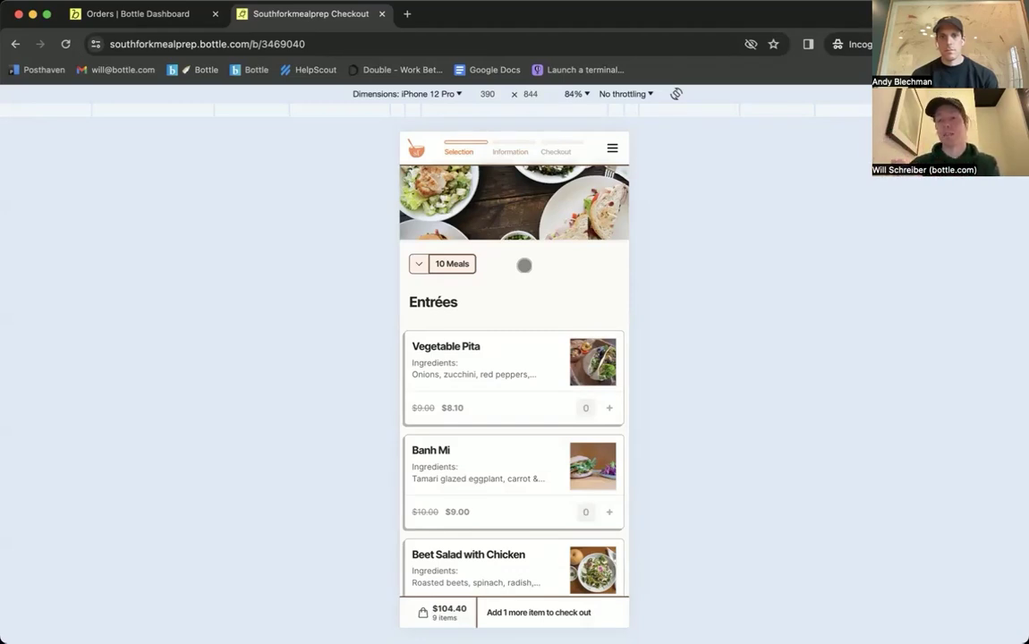
{"action": "left_click", "coordinate": [443, 264]}
{"action": "left_click", "coordinate": [467, 299]}
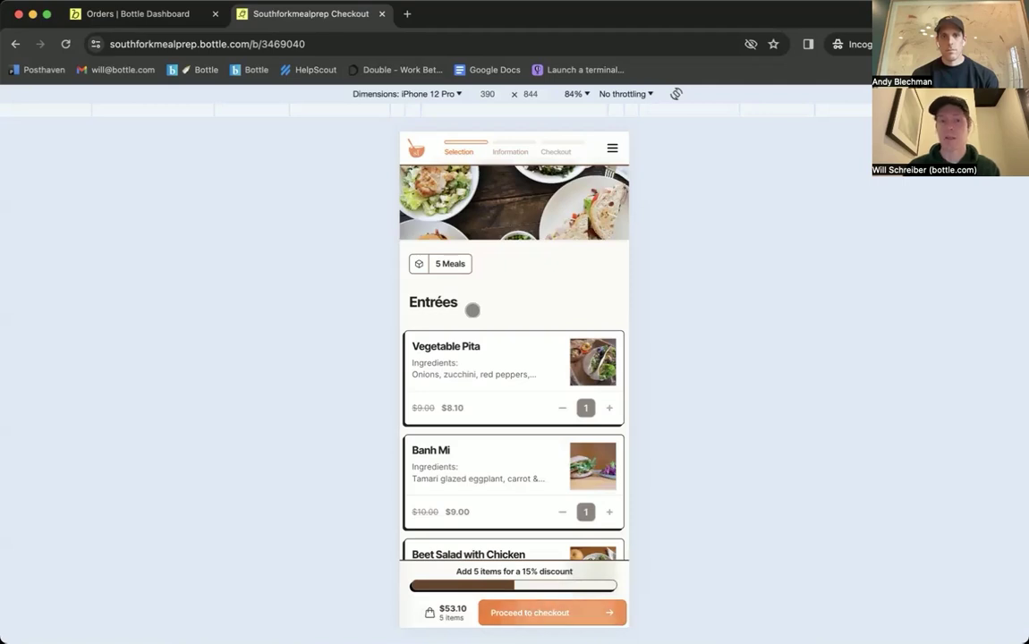
{"action": "left_click", "coordinate": [445, 265]}
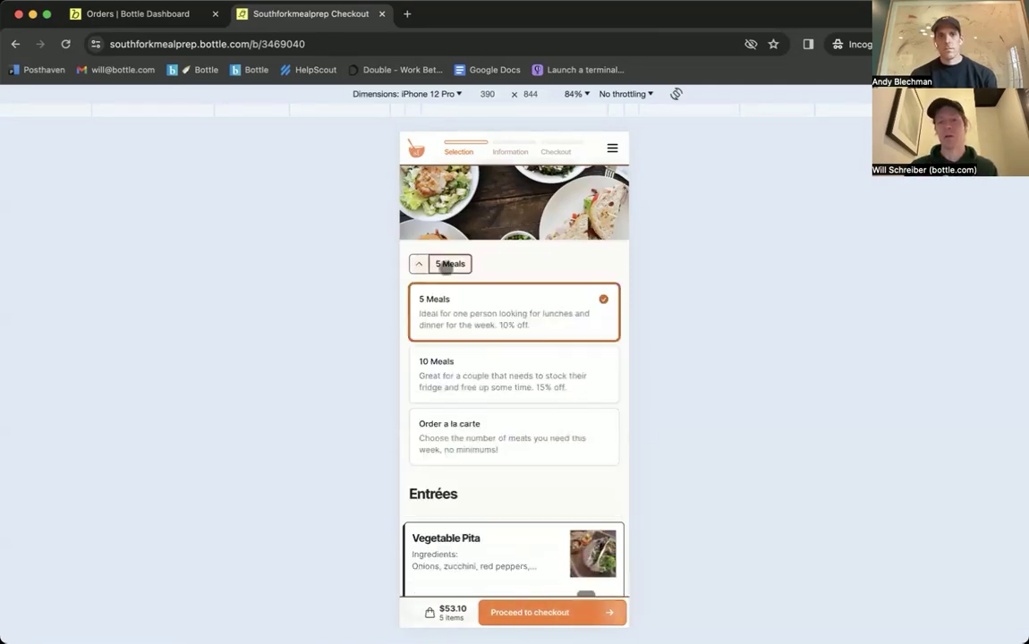
{"action": "left_click", "coordinate": [469, 383]}
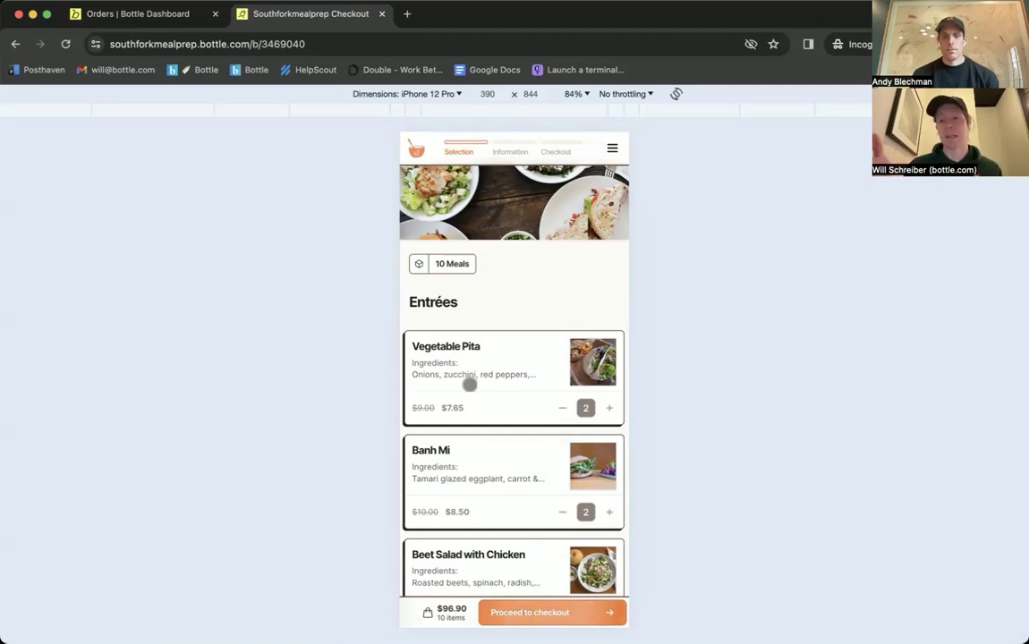
Step: Raise Vegetable Pita to 8 and remove both Banh Mi, totalling 14 items at $125.80
{"action": "scroll", "coordinate": [470, 384], "scroll_direction": "down", "scroll_amount": 3}
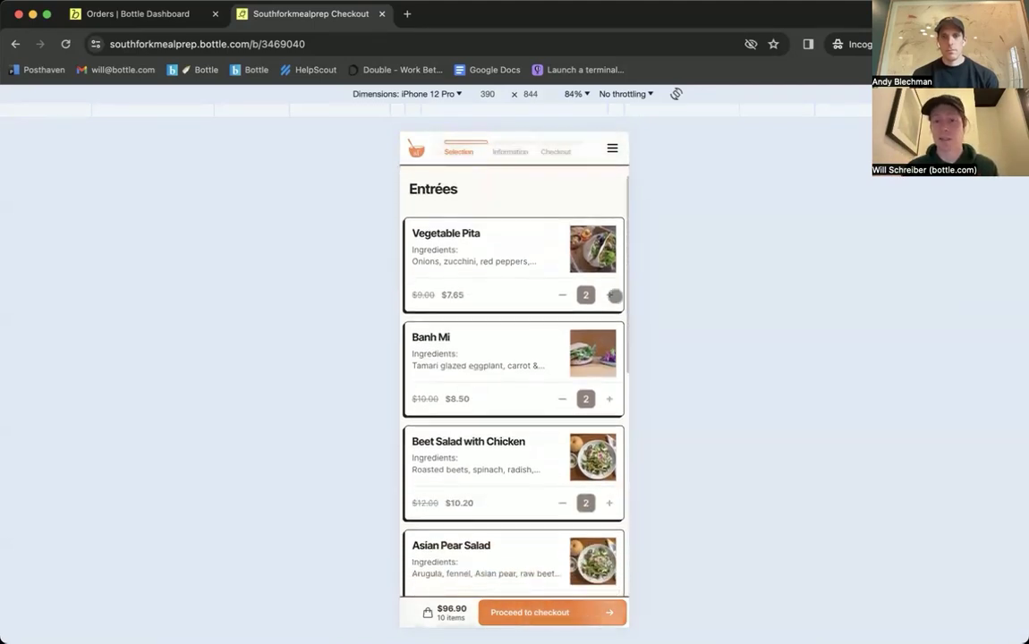
{"action": "left_click", "coordinate": [610, 295]}
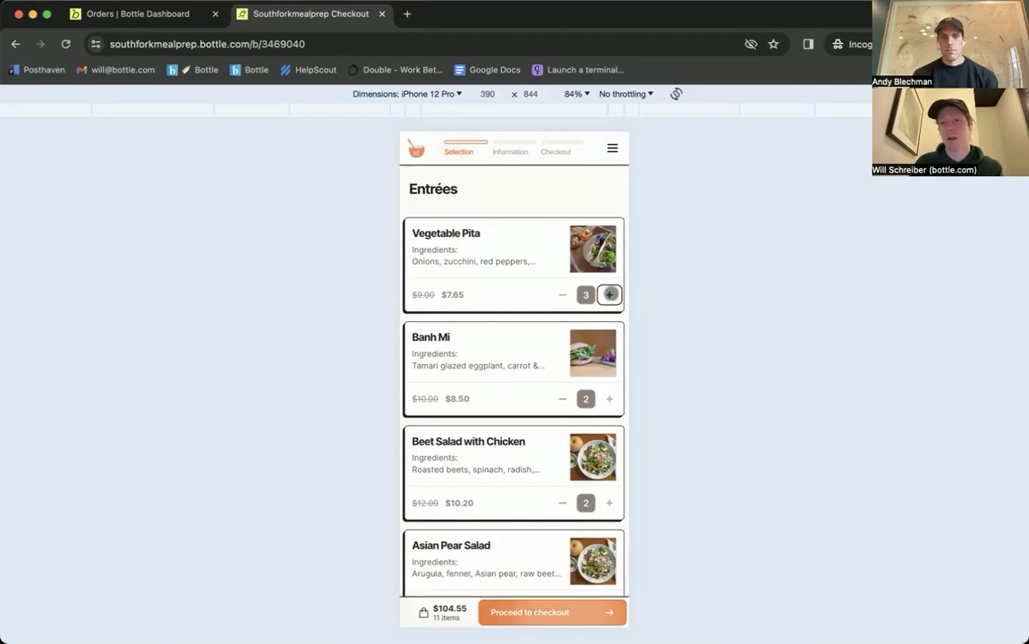
{"action": "left_click", "coordinate": [609, 294]}
{"action": "scroll", "coordinate": [528, 376], "scroll_direction": "down", "scroll_amount": 1}
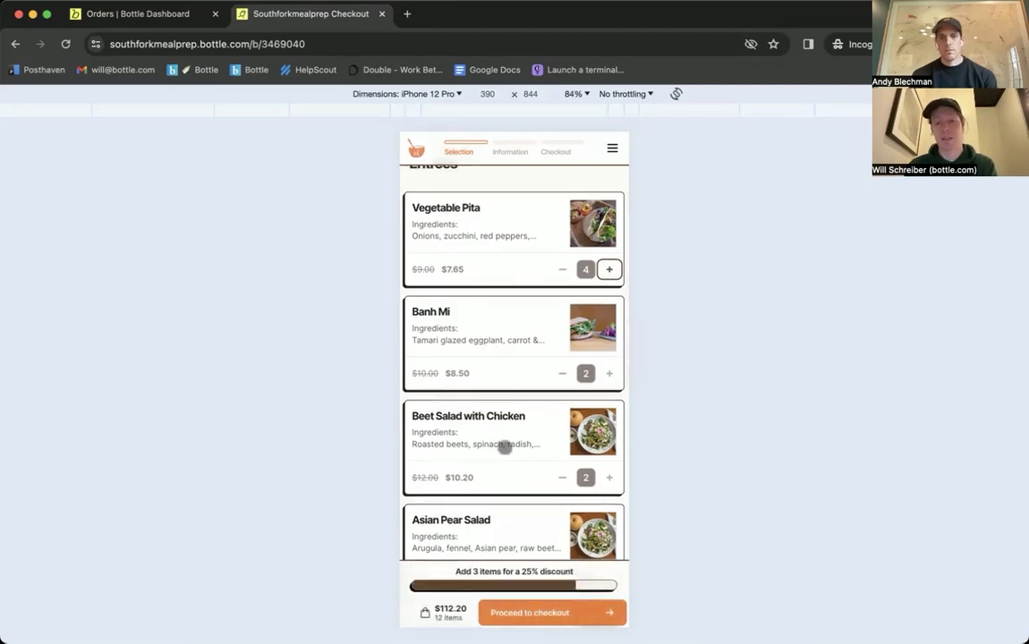
{"action": "scroll", "coordinate": [505, 446], "scroll_direction": "down", "scroll_amount": 1}
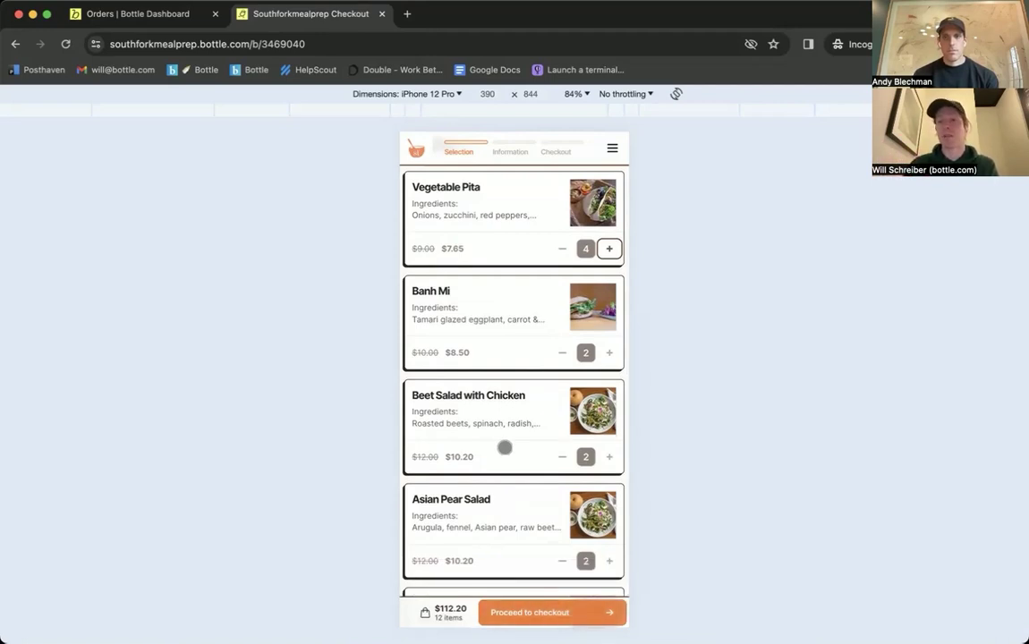
{"action": "left_click", "coordinate": [609, 249]}
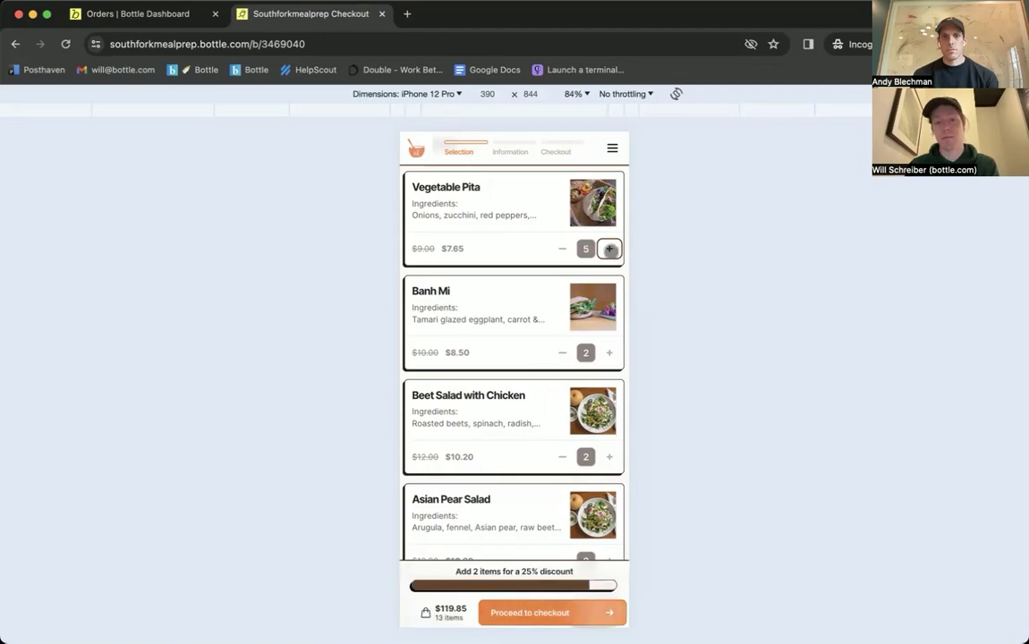
{"action": "left_click", "coordinate": [609, 249]}
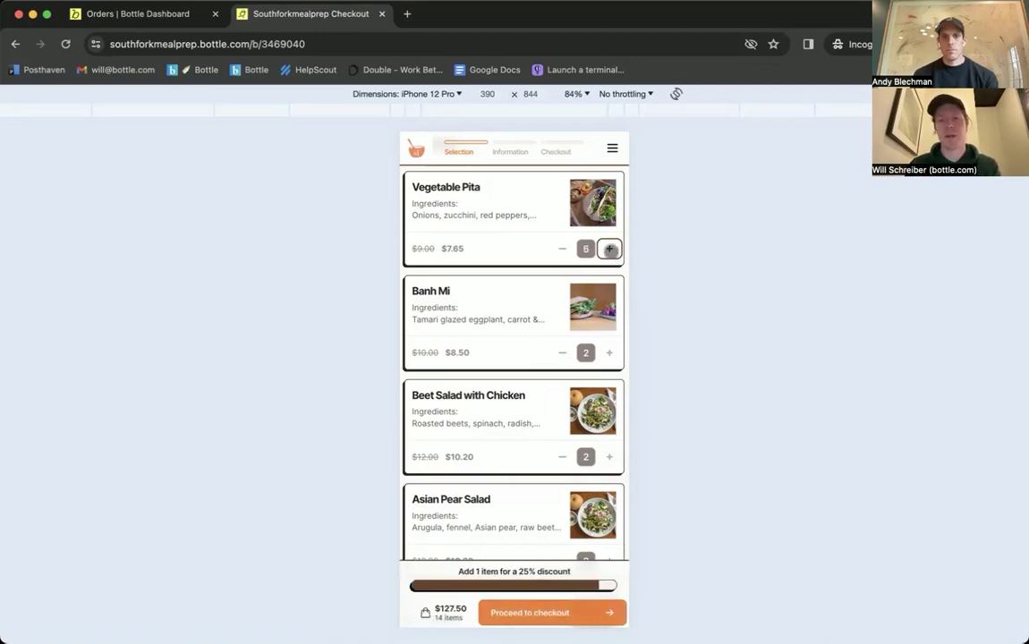
{"action": "left_click", "coordinate": [609, 249]}
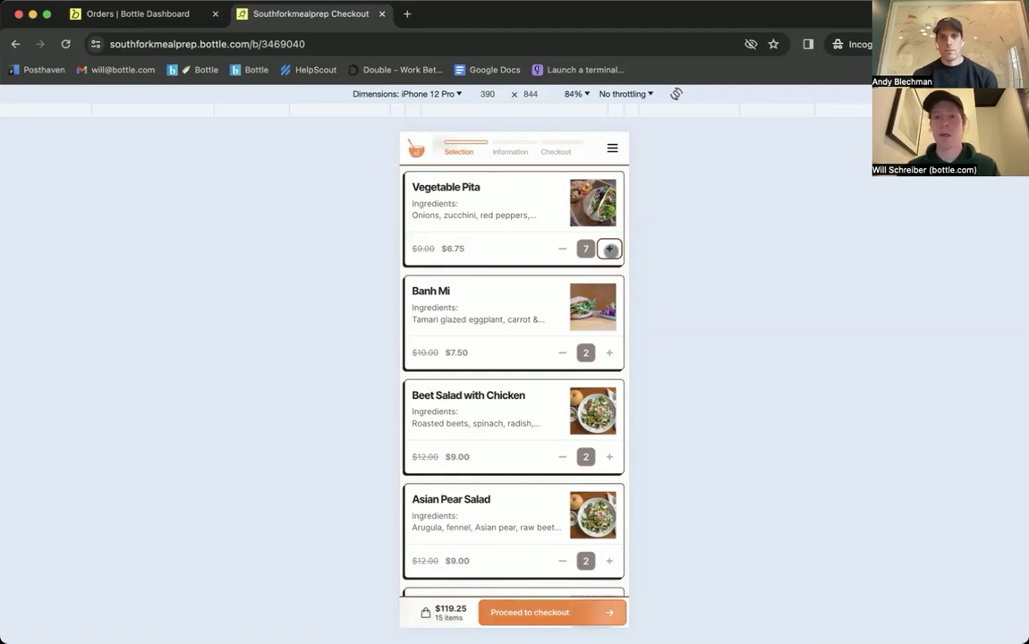
{"action": "left_click", "coordinate": [610, 249]}
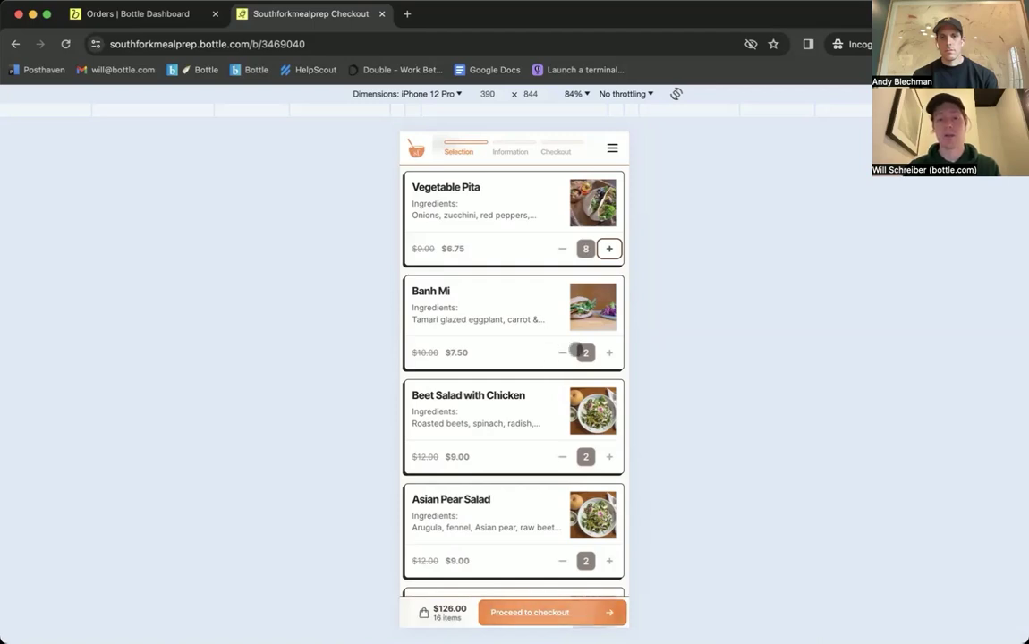
{"action": "left_click", "coordinate": [563, 351]}
{"action": "left_click", "coordinate": [564, 351]}
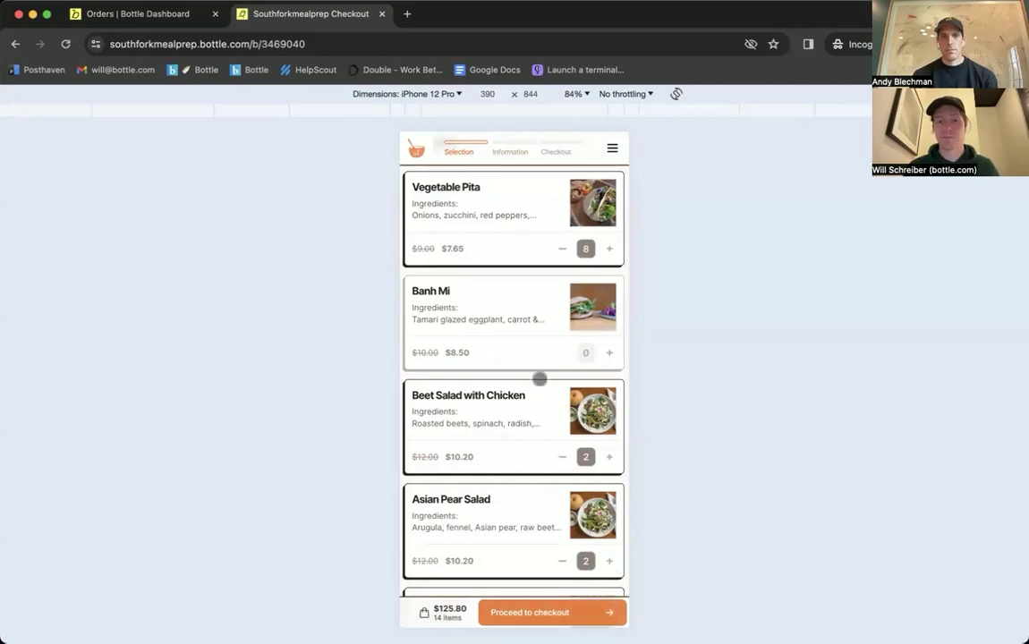
{"action": "left_click", "coordinate": [535, 613]}
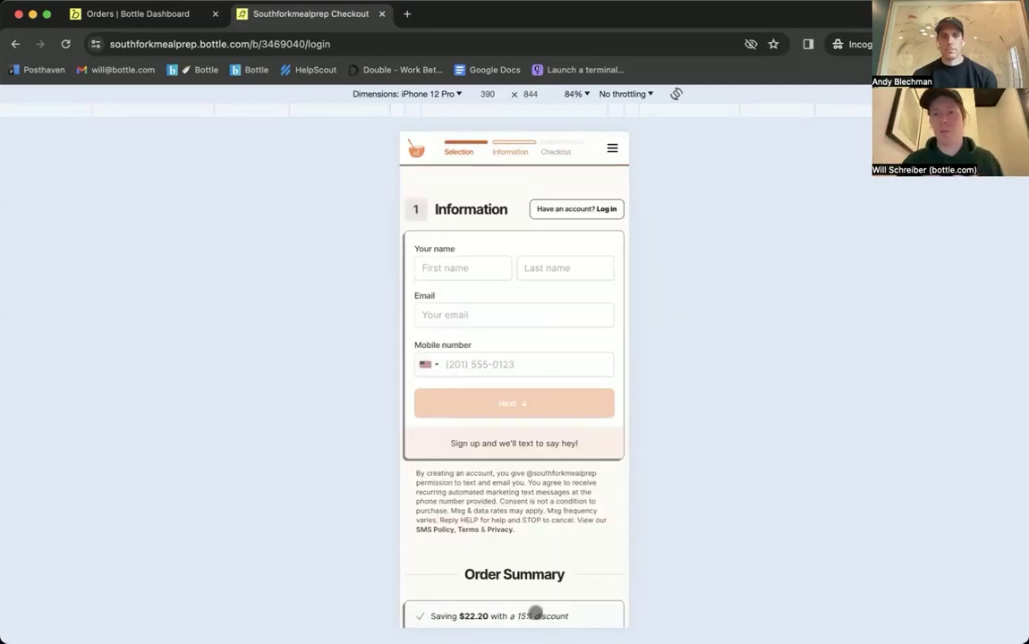
{"action": "scroll", "coordinate": [517, 506], "scroll_direction": "down", "scroll_amount": 2}
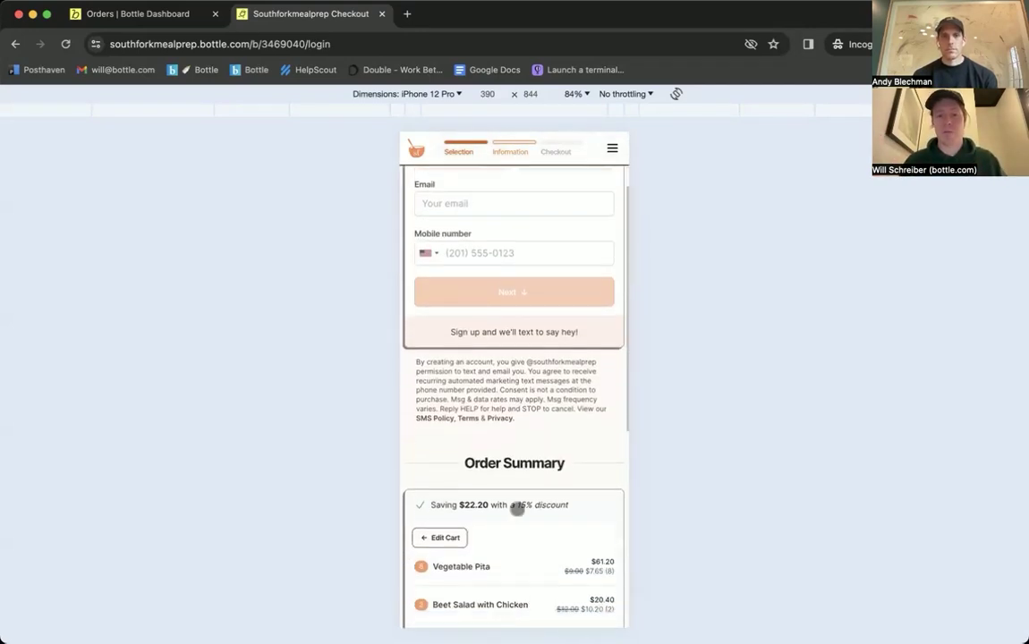
{"action": "scroll", "coordinate": [517, 508], "scroll_direction": "up", "scroll_amount": 2}
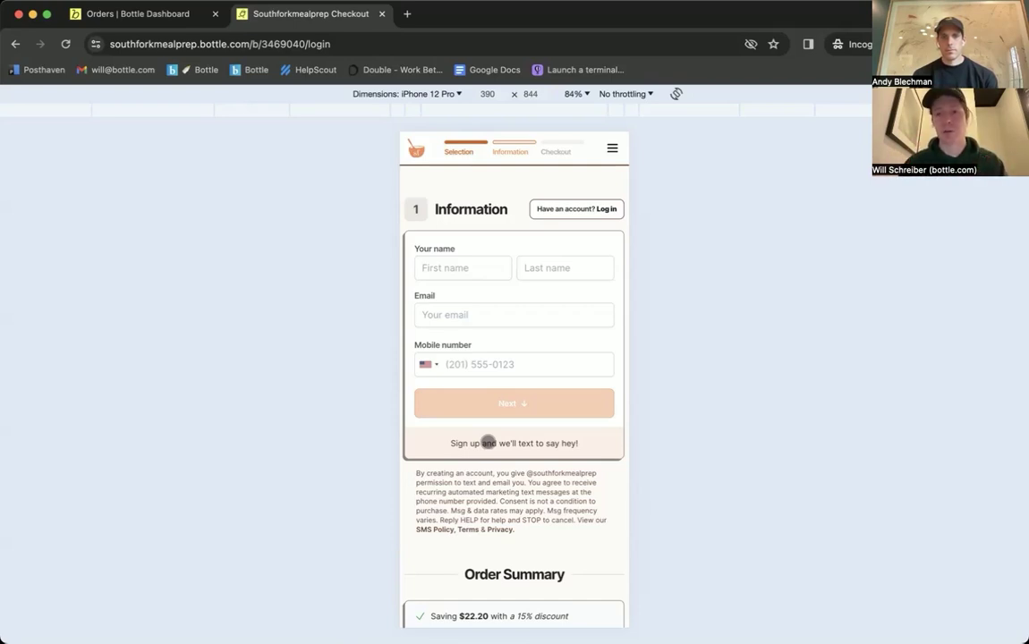
{"action": "scroll", "coordinate": [488, 443], "scroll_direction": "down", "scroll_amount": 5}
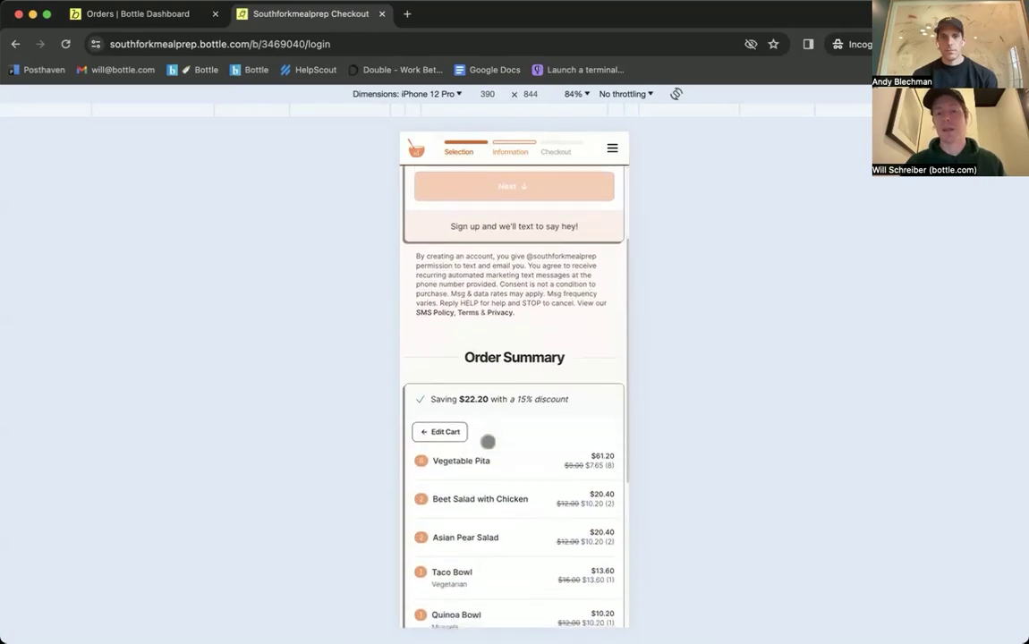
{"action": "scroll", "coordinate": [488, 443], "scroll_direction": "up", "scroll_amount": 4}
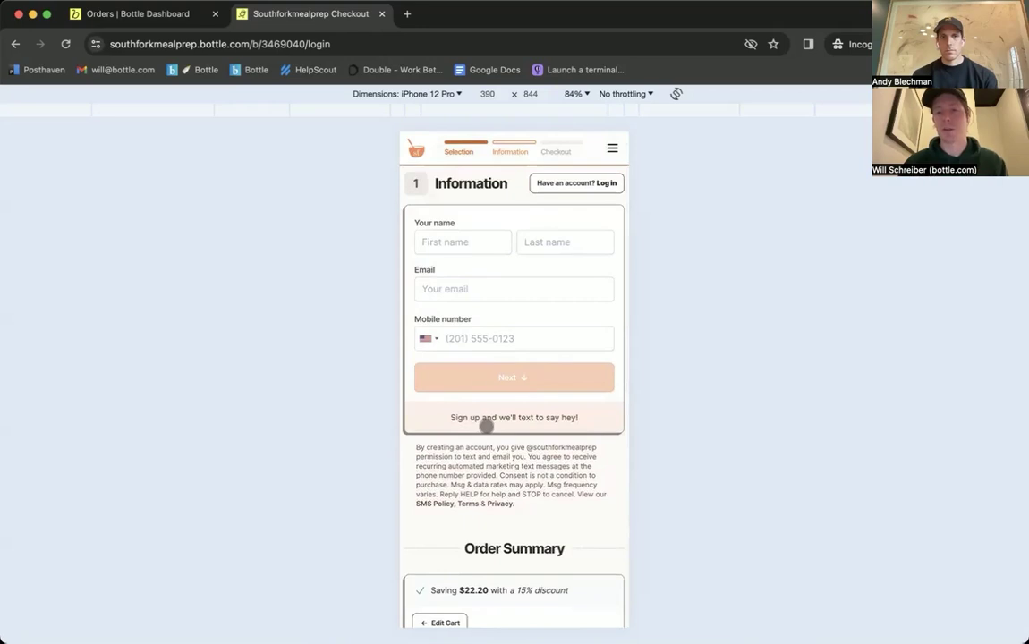
{"action": "left_click", "coordinate": [458, 240]}
Step: Enter the customer's first name, last name, email address and mobile number
{"action": "key", "text": "Tab"}
{"action": "key", "text": "Tab"}
{"action": "key", "text": "Tab"}
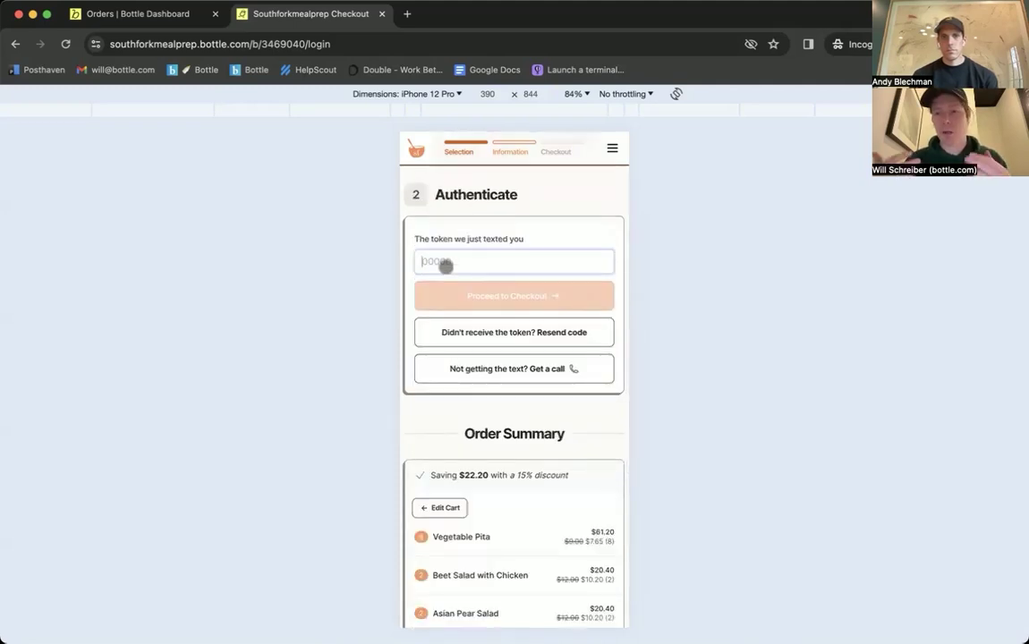
{"action": "type", "text": "20240322"}
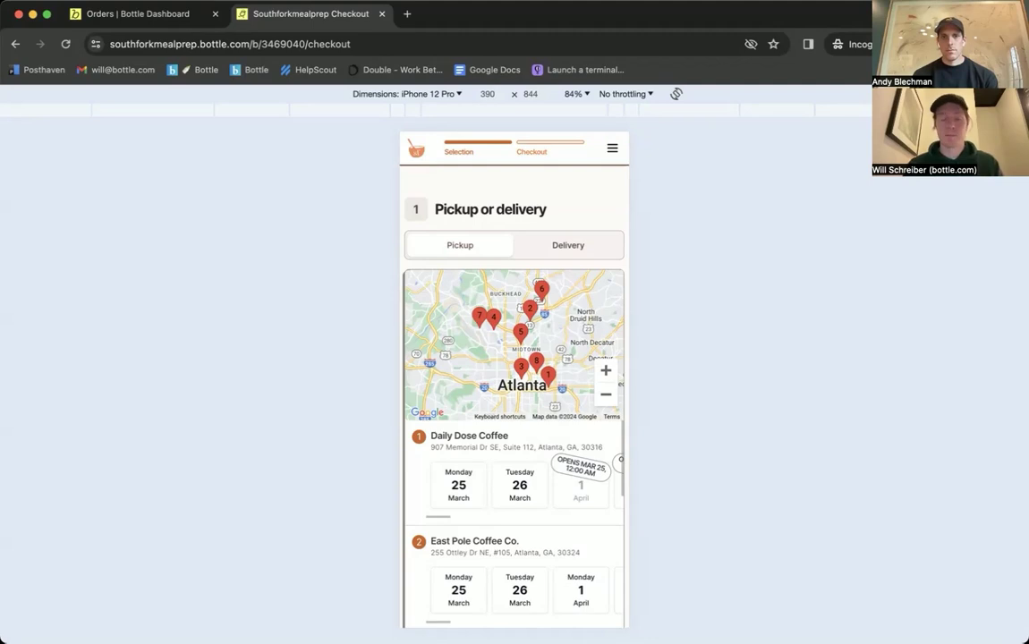
Step: Compare the Delivery and Pickup options by switching the order between them
{"action": "scroll", "coordinate": [483, 337], "scroll_direction": "down", "scroll_amount": 2}
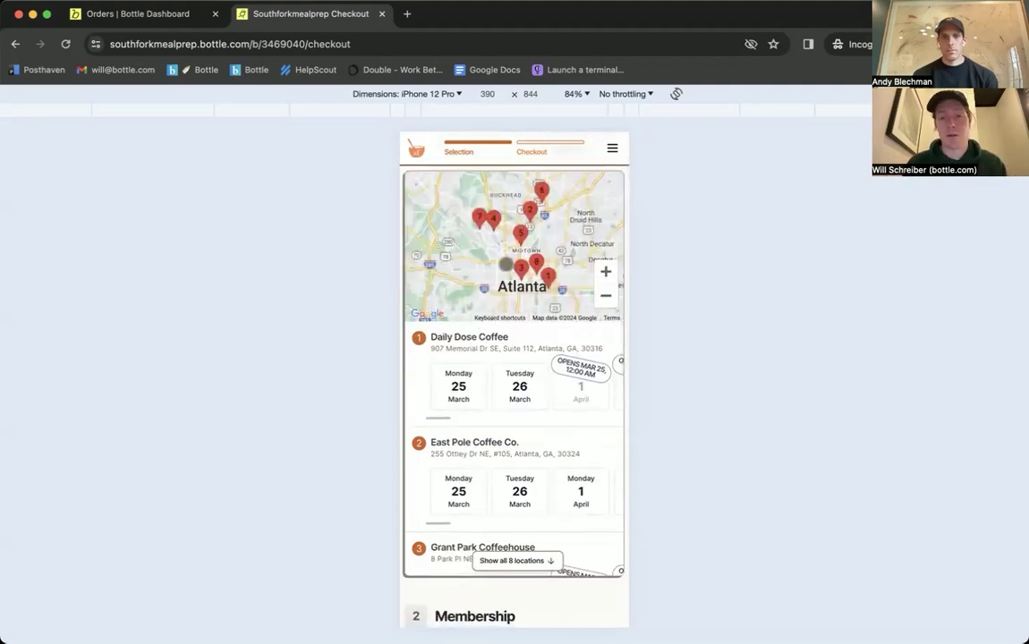
{"action": "scroll", "coordinate": [501, 268], "scroll_direction": "up", "scroll_amount": 2}
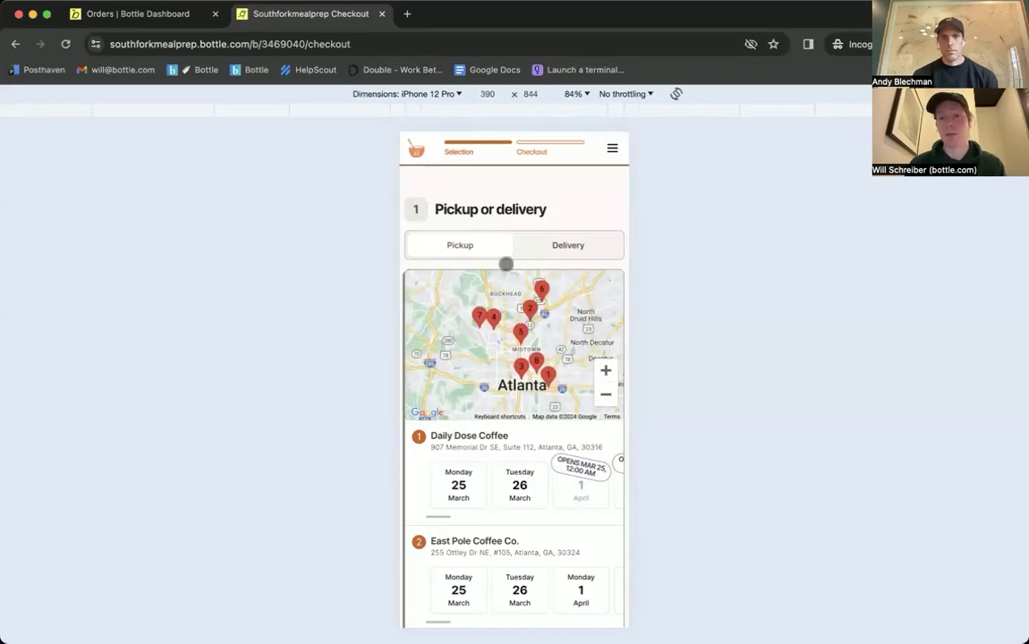
{"action": "left_click", "coordinate": [557, 248]}
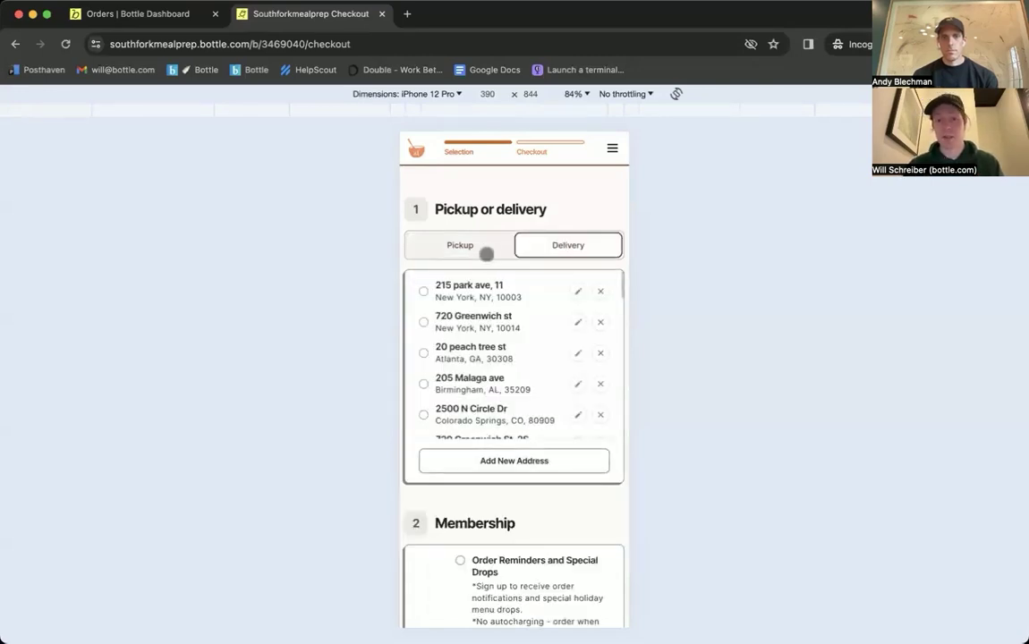
{"action": "left_click", "coordinate": [486, 253]}
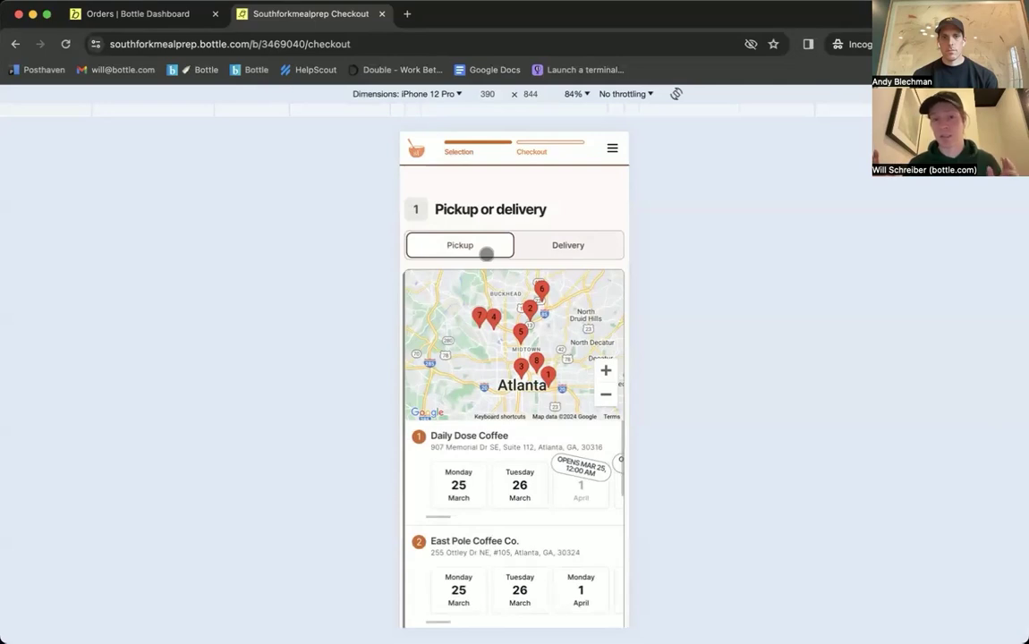
{"action": "scroll", "coordinate": [486, 313], "scroll_direction": "down", "scroll_amount": 2}
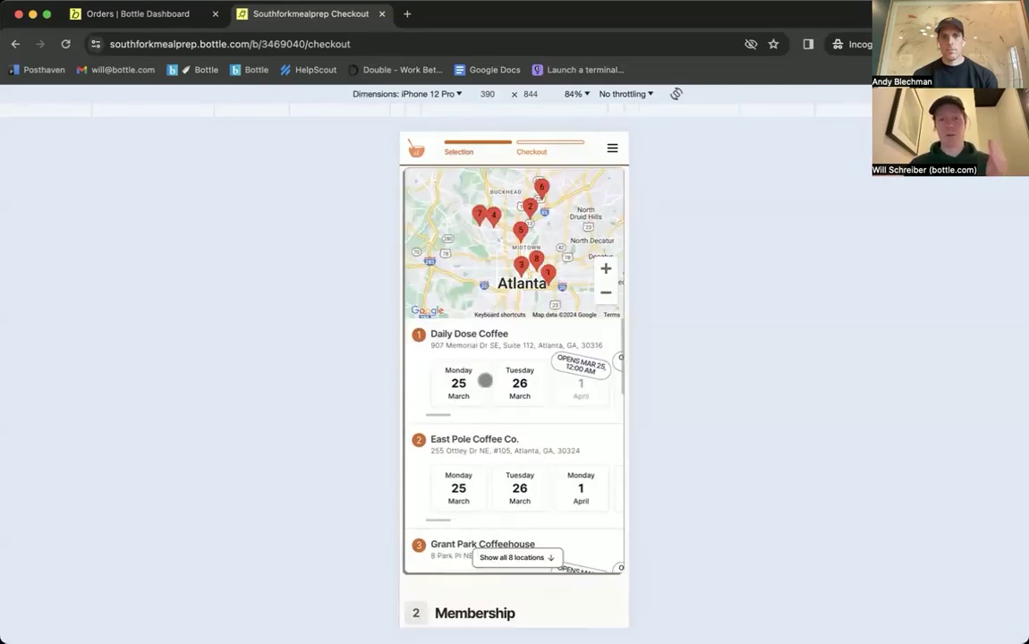
{"action": "scroll", "coordinate": [485, 380], "scroll_direction": "down", "scroll_amount": 3}
{"action": "scroll", "coordinate": [485, 380], "scroll_direction": "down", "scroll_amount": 4}
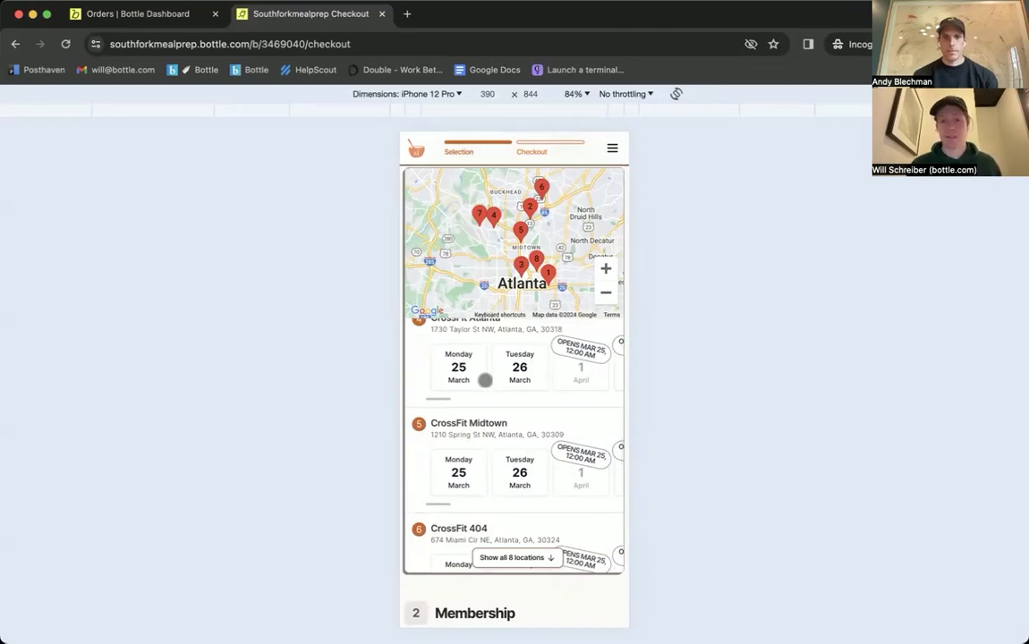
{"action": "scroll", "coordinate": [484, 380], "scroll_direction": "up", "scroll_amount": 7}
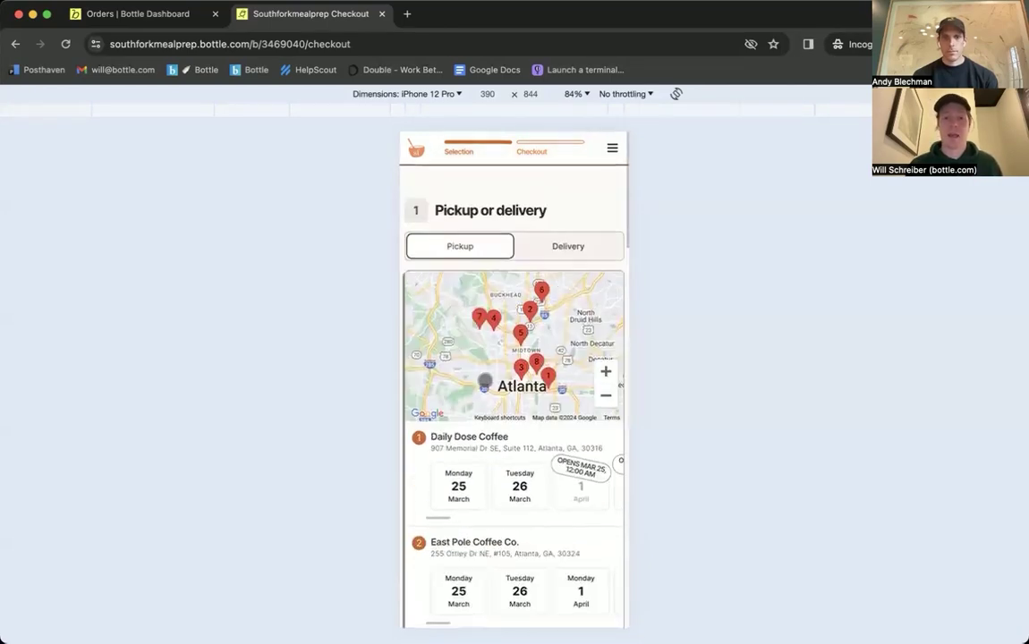
{"action": "left_click", "coordinate": [568, 246]}
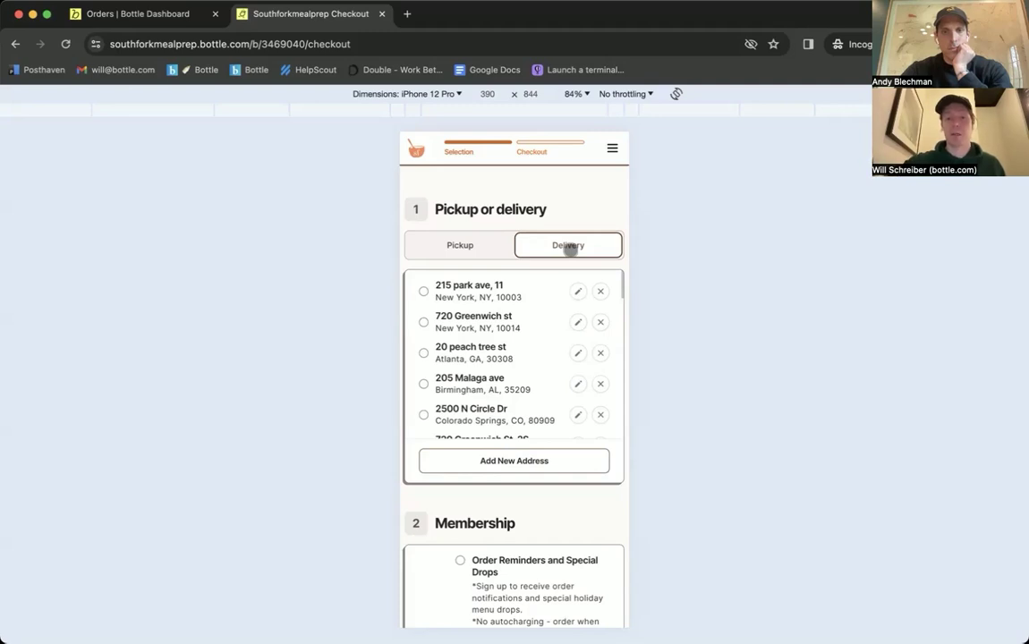
{"action": "left_click", "coordinate": [422, 246]}
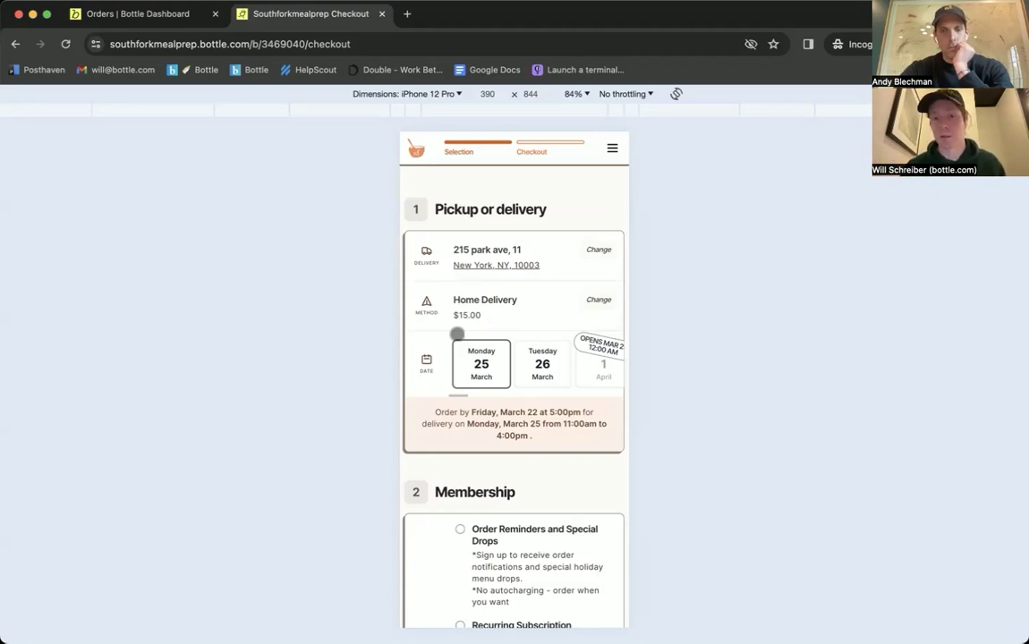
{"action": "left_click", "coordinate": [596, 245]}
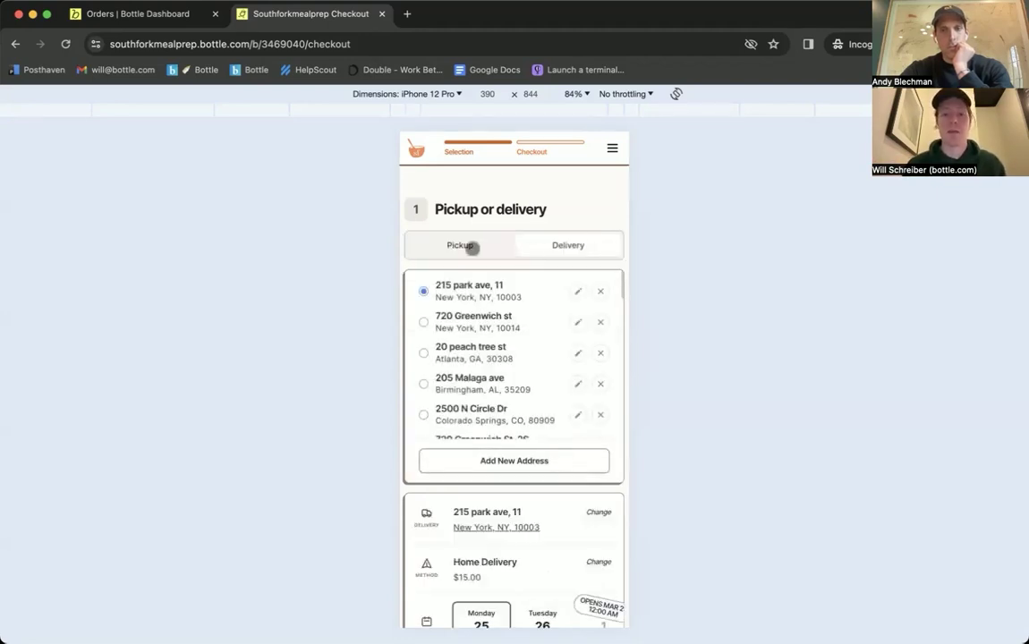
Step: Switch to pickup at East Pole Coffee Co. on Monday, April 1, 9:00am–5:00pm
{"action": "left_click", "coordinate": [471, 246]}
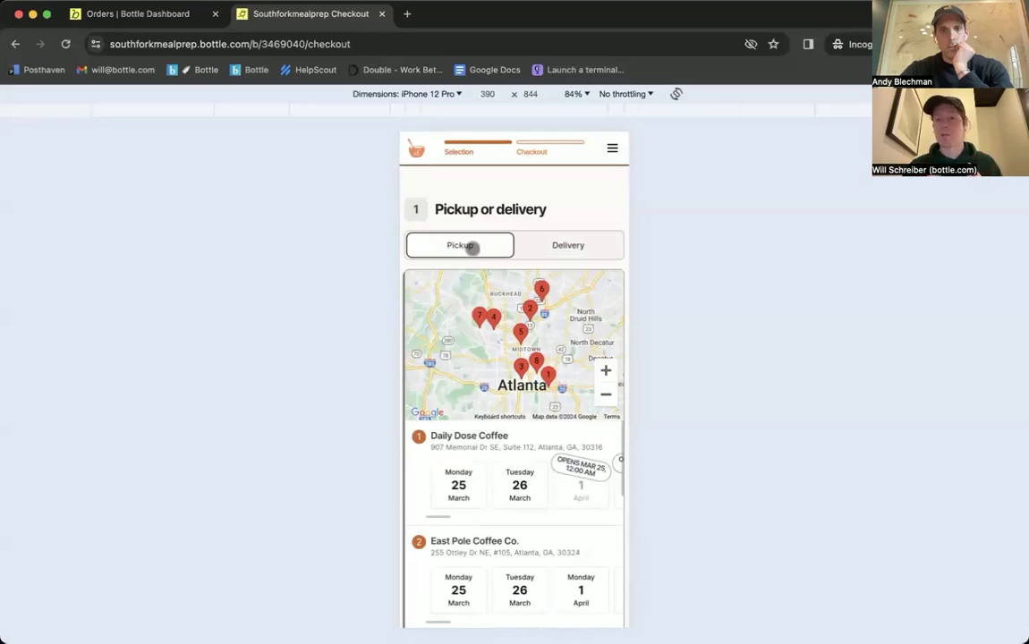
{"action": "scroll", "coordinate": [472, 247], "scroll_direction": "down", "scroll_amount": 2}
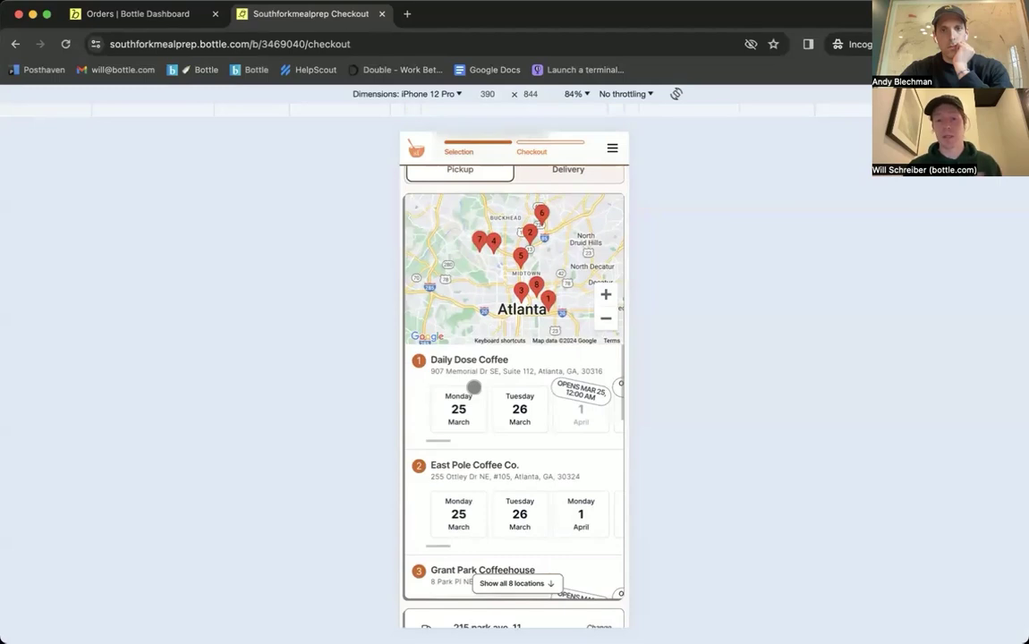
{"action": "scroll", "coordinate": [474, 387], "scroll_direction": "down", "scroll_amount": 2}
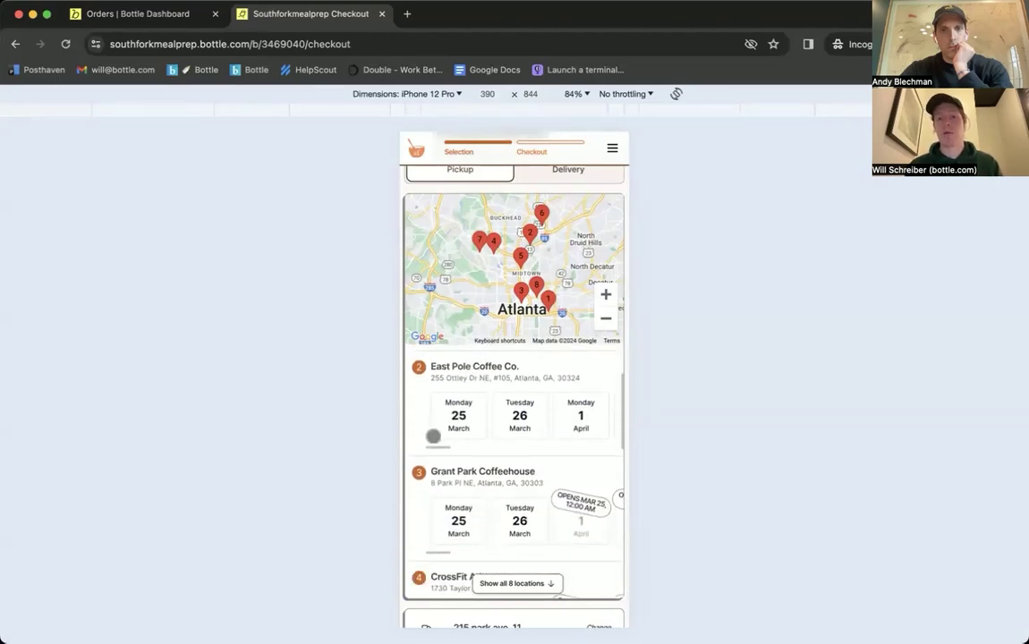
{"action": "left_click", "coordinate": [581, 415]}
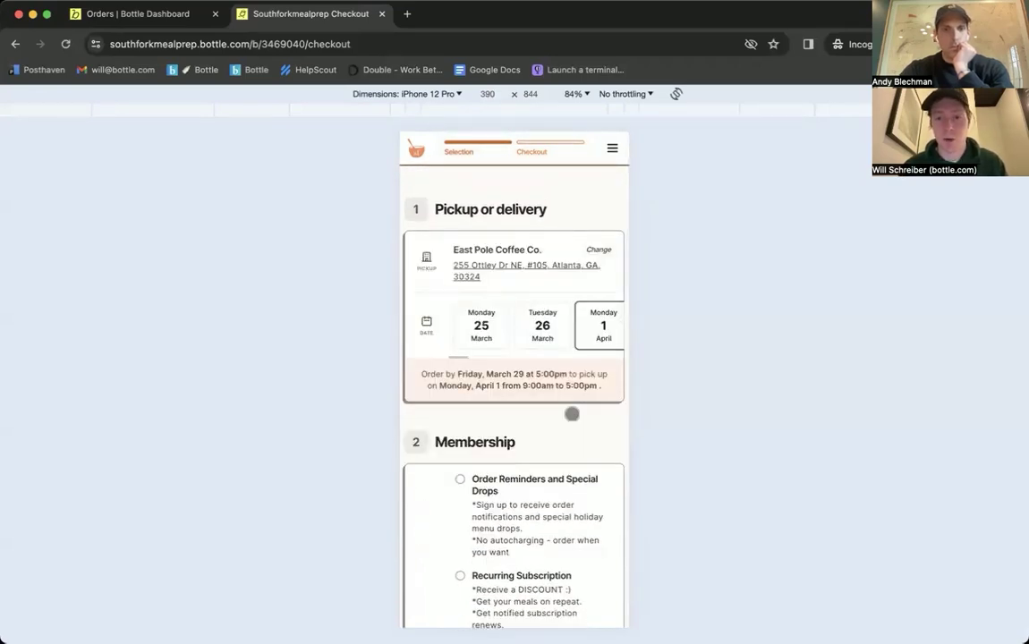
{"action": "scroll", "coordinate": [545, 329], "scroll_direction": "right", "scroll_amount": 2}
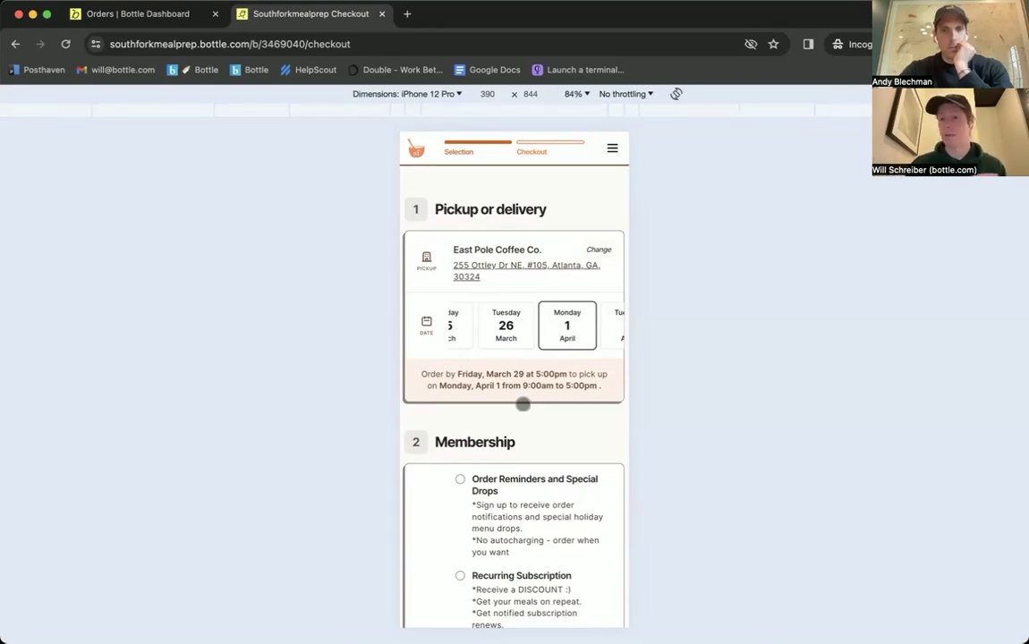
Step: Scroll the checkout down to the Membership option Order Reminders and Special Drops
{"action": "scroll", "coordinate": [523, 404], "scroll_direction": "down", "scroll_amount": 1}
{"action": "scroll", "coordinate": [524, 405], "scroll_direction": "up", "scroll_amount": 1}
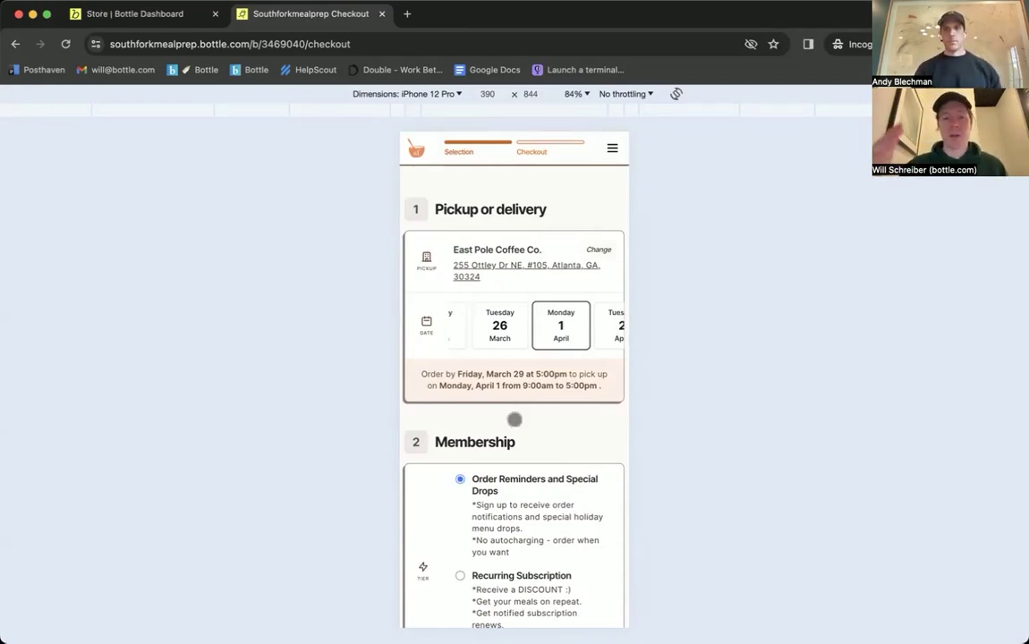
{"action": "scroll", "coordinate": [515, 418], "scroll_direction": "down", "scroll_amount": 1}
{"action": "scroll", "coordinate": [515, 419], "scroll_direction": "down", "scroll_amount": 2}
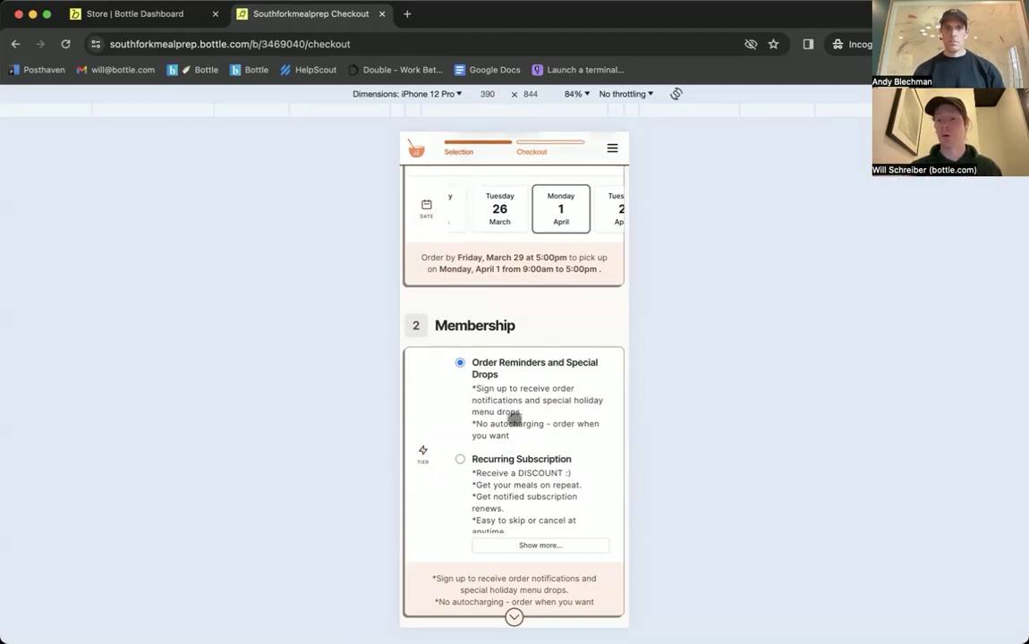
{"action": "scroll", "coordinate": [515, 418], "scroll_direction": "down", "scroll_amount": 2}
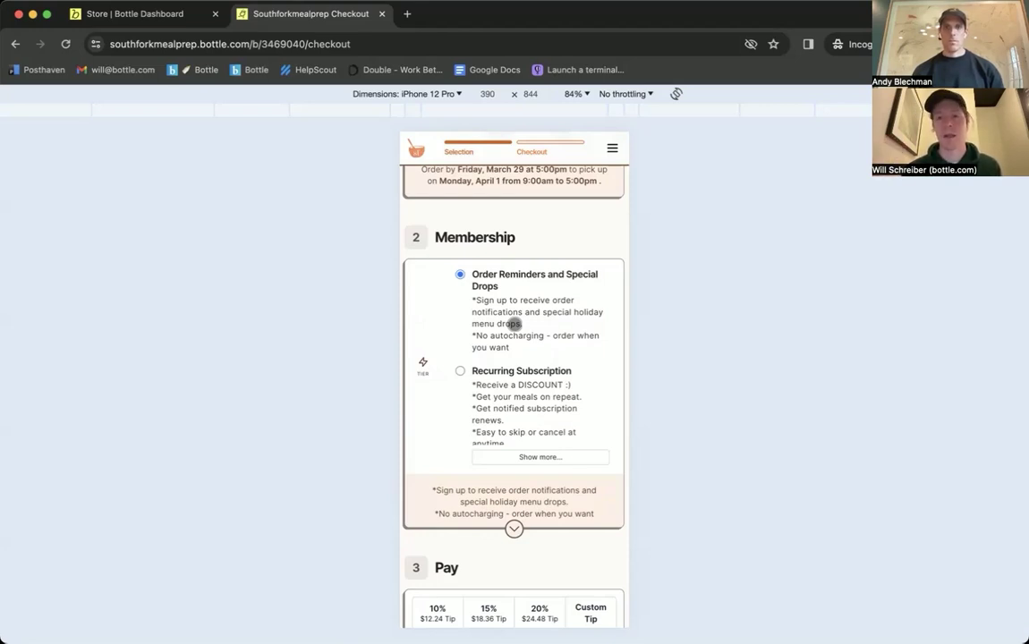
Step: Scroll down to the Pay step and add a 10% tip of $12.24
{"action": "scroll", "coordinate": [515, 324], "scroll_direction": "down", "scroll_amount": 10}
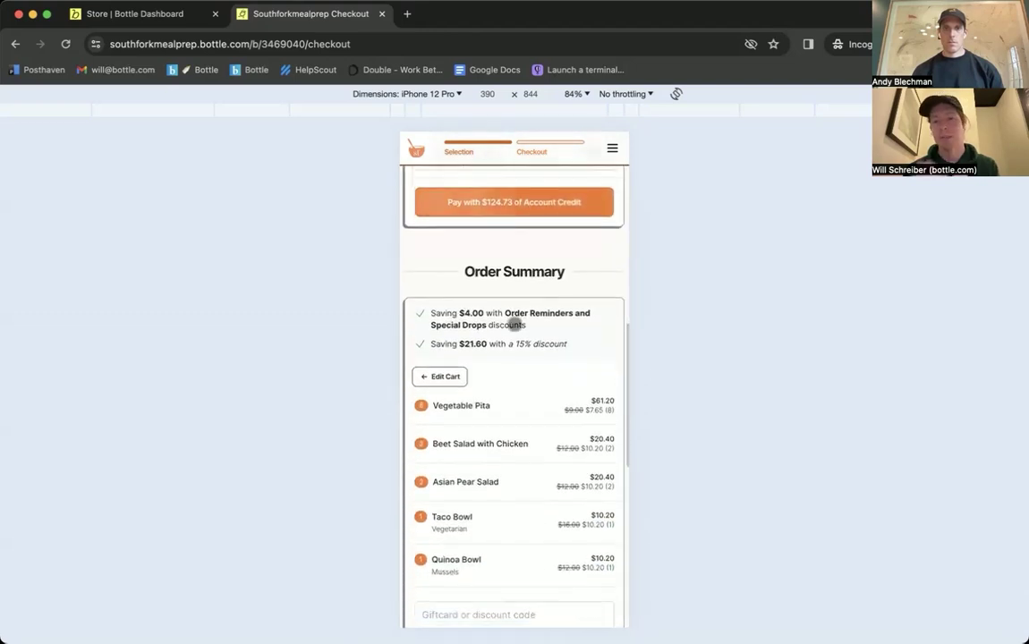
{"action": "scroll", "coordinate": [515, 324], "scroll_direction": "down", "scroll_amount": 3}
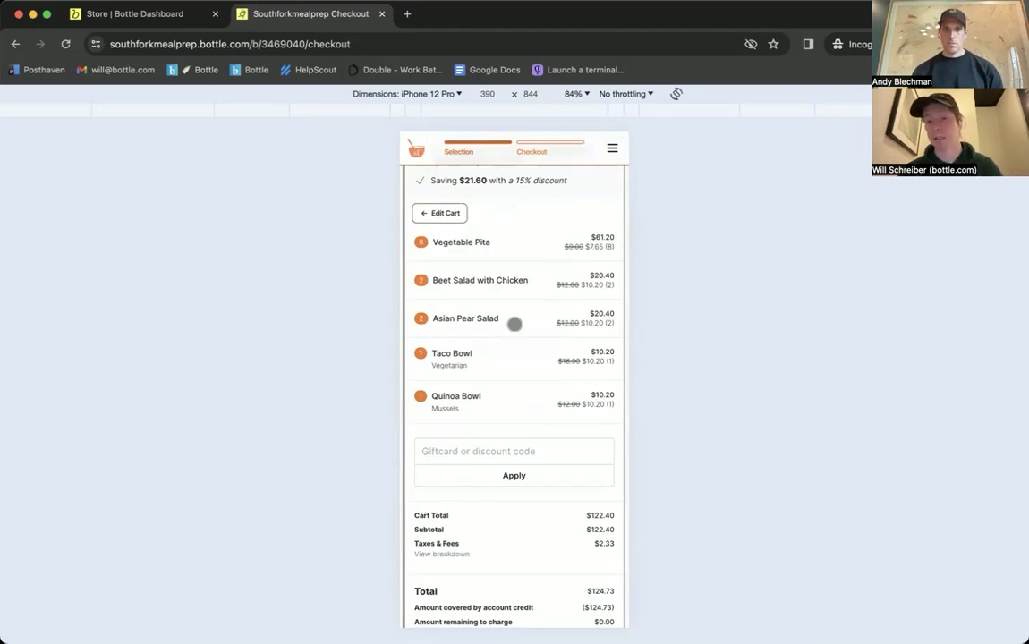
{"action": "scroll", "coordinate": [515, 324], "scroll_direction": "down", "scroll_amount": 3}
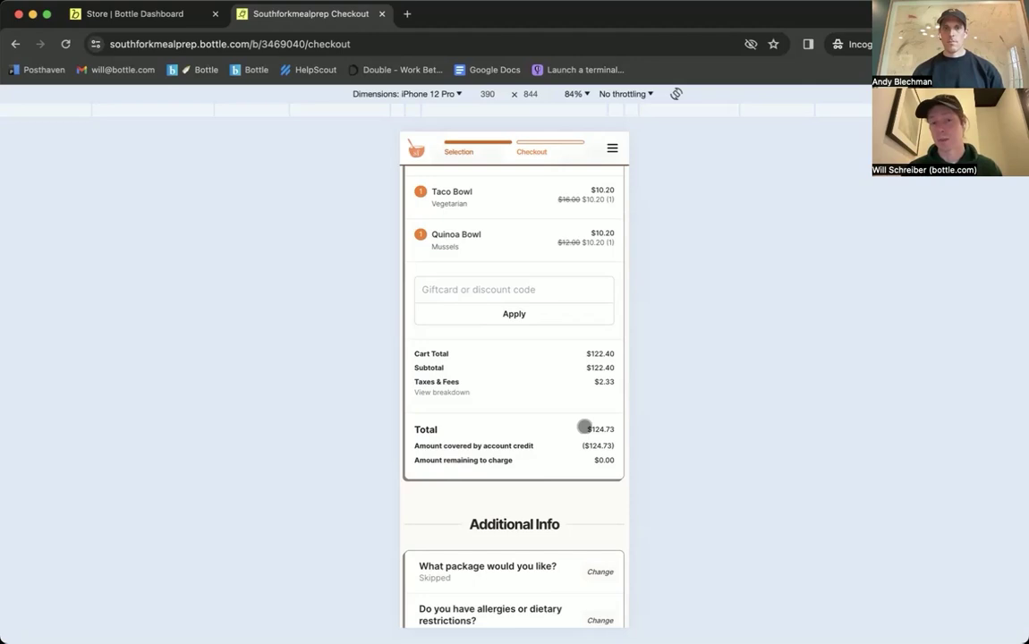
{"action": "scroll", "coordinate": [584, 427], "scroll_direction": "up", "scroll_amount": 10}
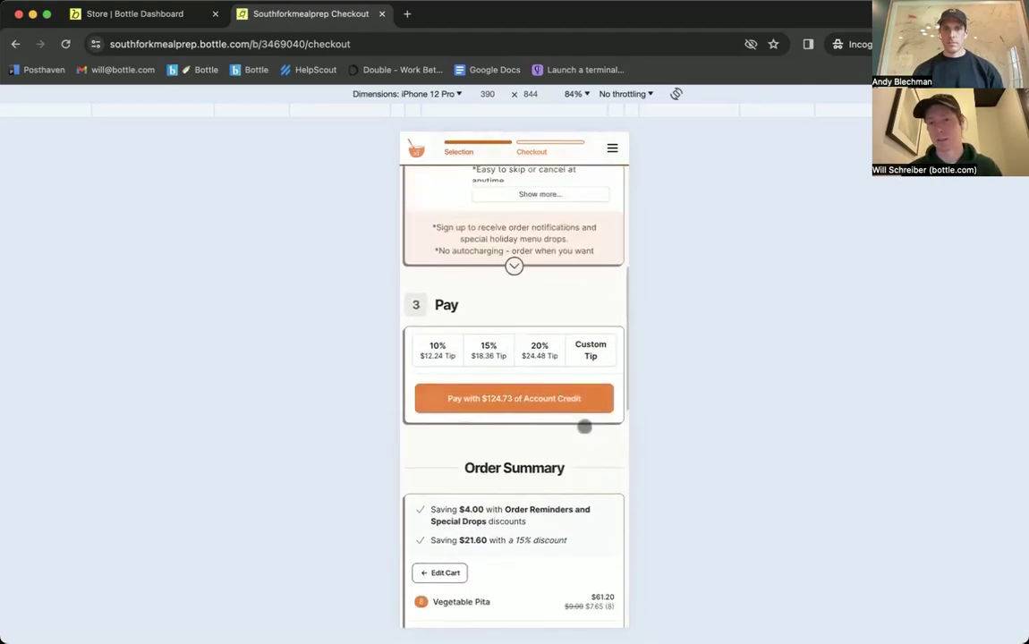
{"action": "scroll", "coordinate": [584, 427], "scroll_direction": "down", "scroll_amount": 5}
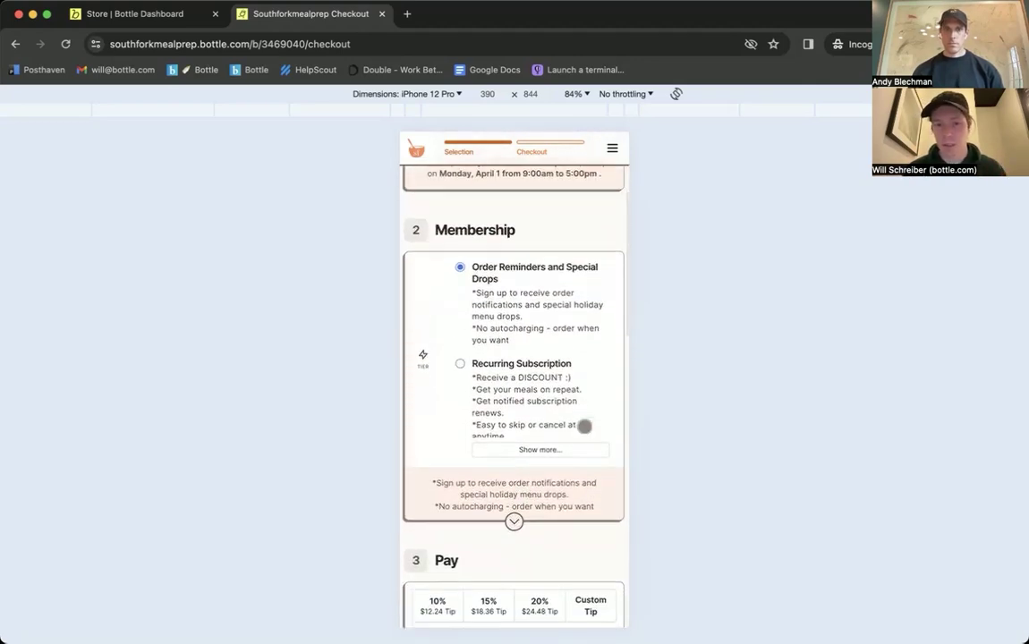
{"action": "scroll", "coordinate": [583, 427], "scroll_direction": "down", "scroll_amount": 2}
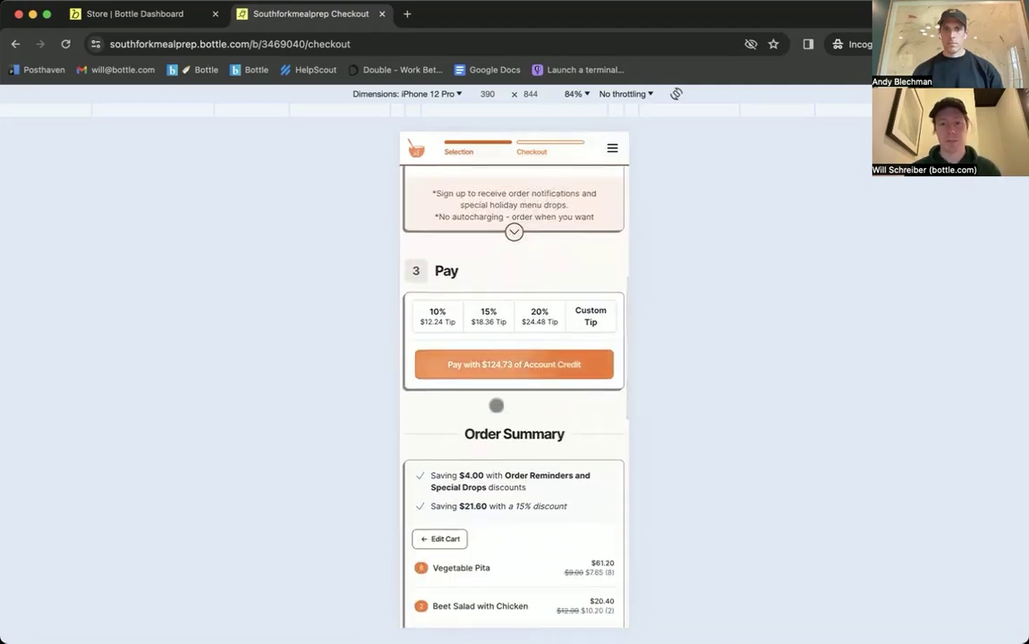
{"action": "scroll", "coordinate": [494, 405], "scroll_direction": "down", "scroll_amount": 3}
{"action": "scroll", "coordinate": [517, 393], "scroll_direction": "down", "scroll_amount": 1}
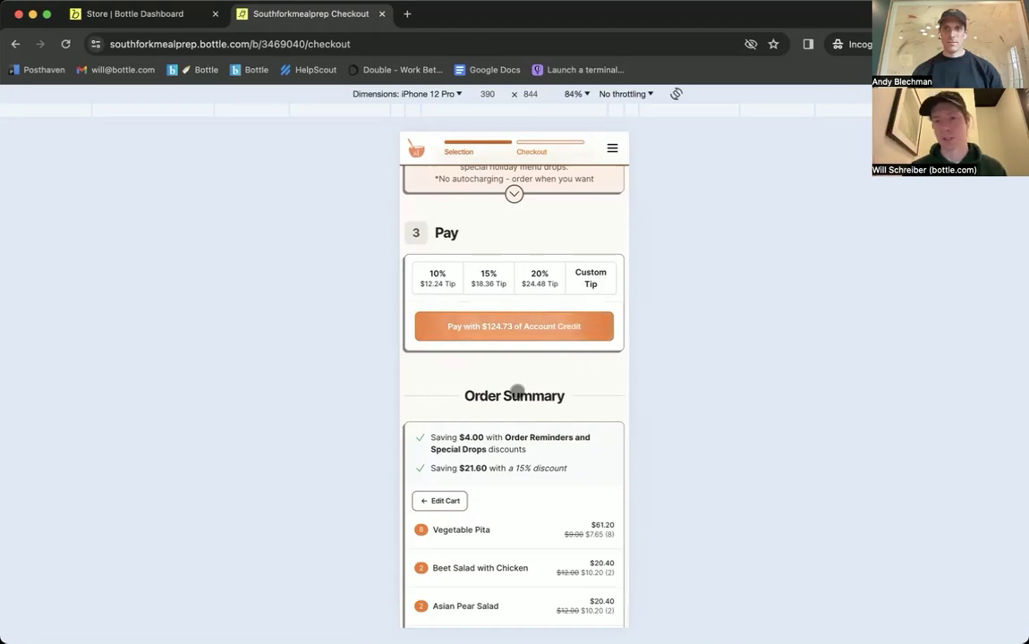
{"action": "left_click", "coordinate": [439, 275]}
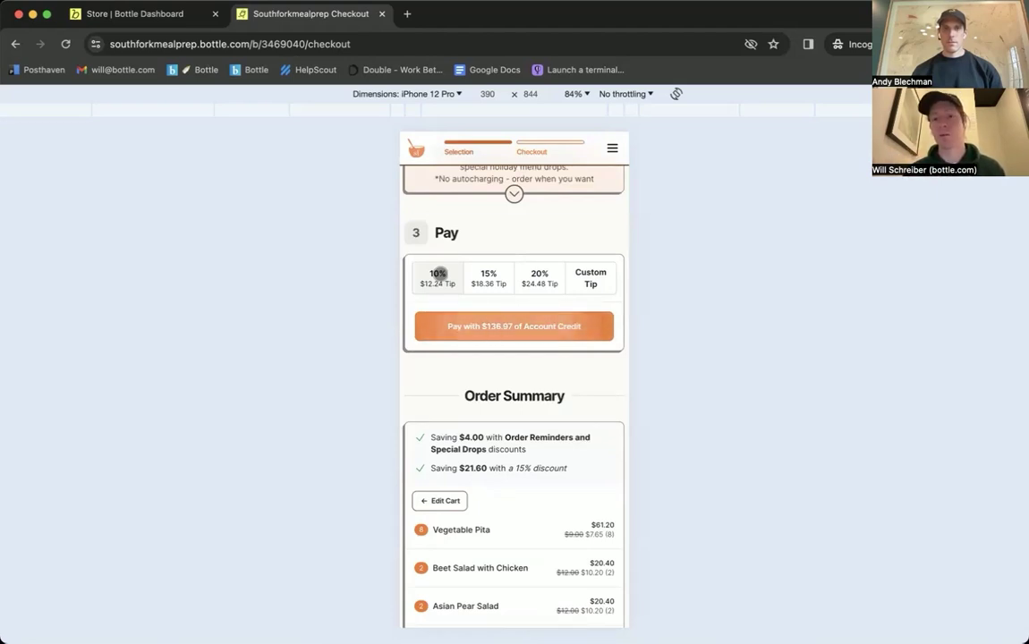
Step: Pay the $136.97 order with account credit, review the receipt, and return to the dashboard
{"action": "scroll", "coordinate": [443, 273], "scroll_direction": "down", "scroll_amount": 3}
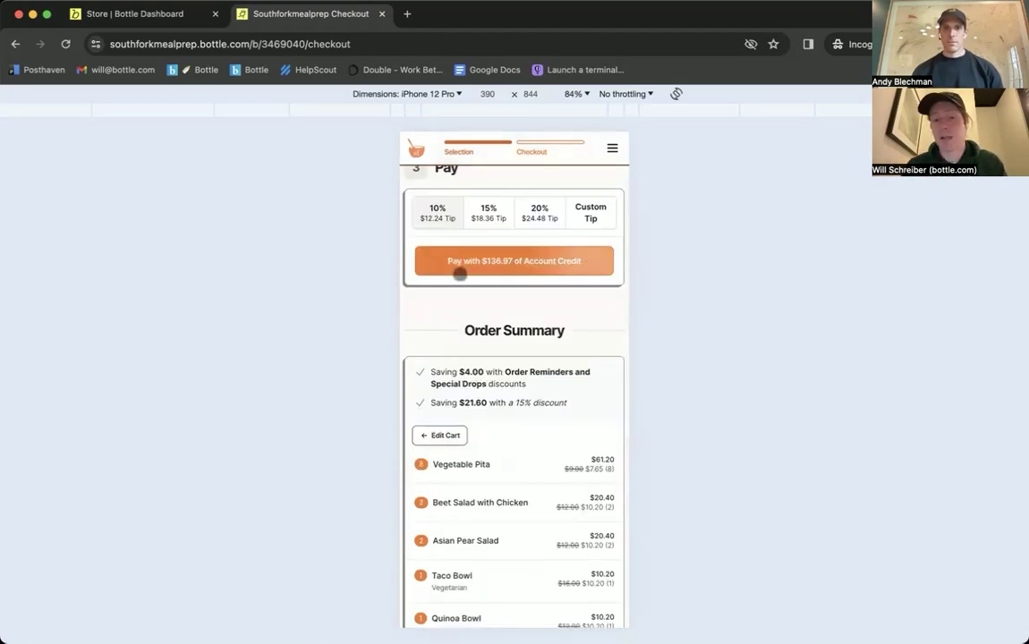
{"action": "left_click", "coordinate": [514, 263]}
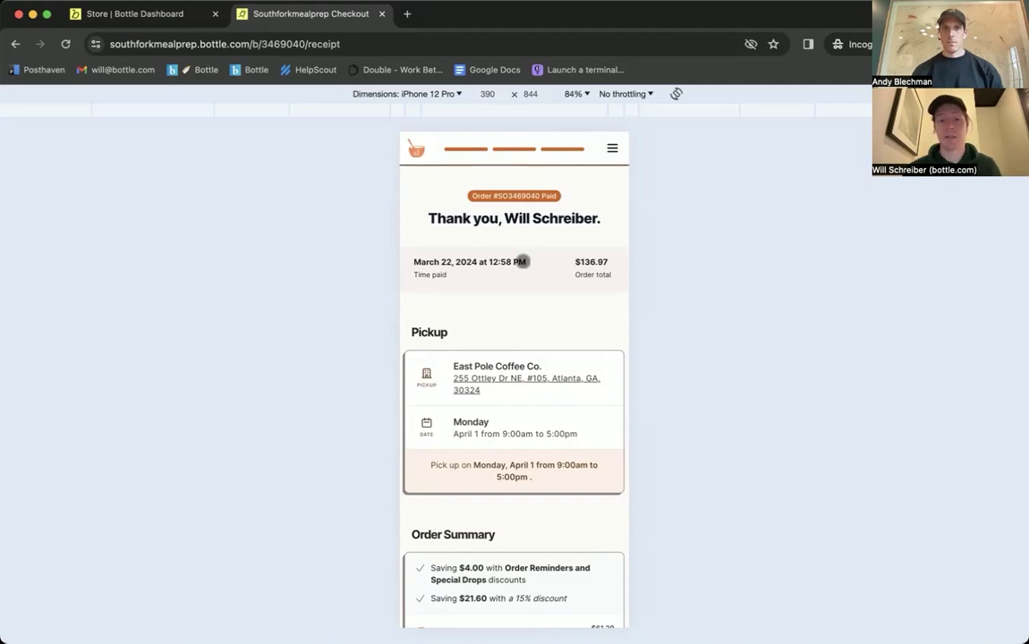
{"action": "scroll", "coordinate": [521, 259], "scroll_direction": "down", "scroll_amount": 3}
{"action": "scroll", "coordinate": [508, 400], "scroll_direction": "down", "scroll_amount": 5}
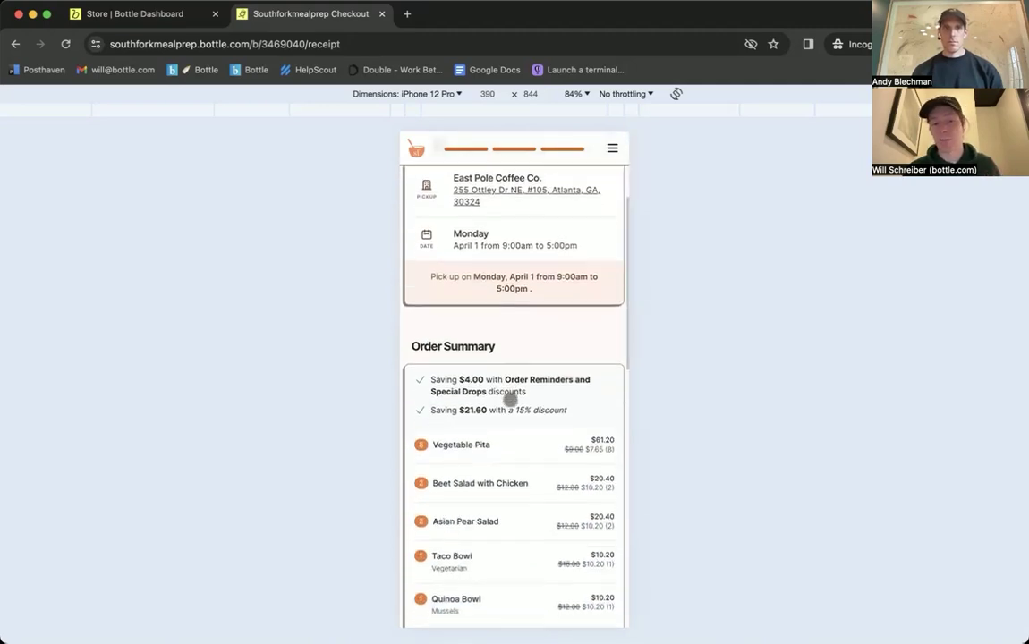
{"action": "scroll", "coordinate": [510, 400], "scroll_direction": "down", "scroll_amount": 5}
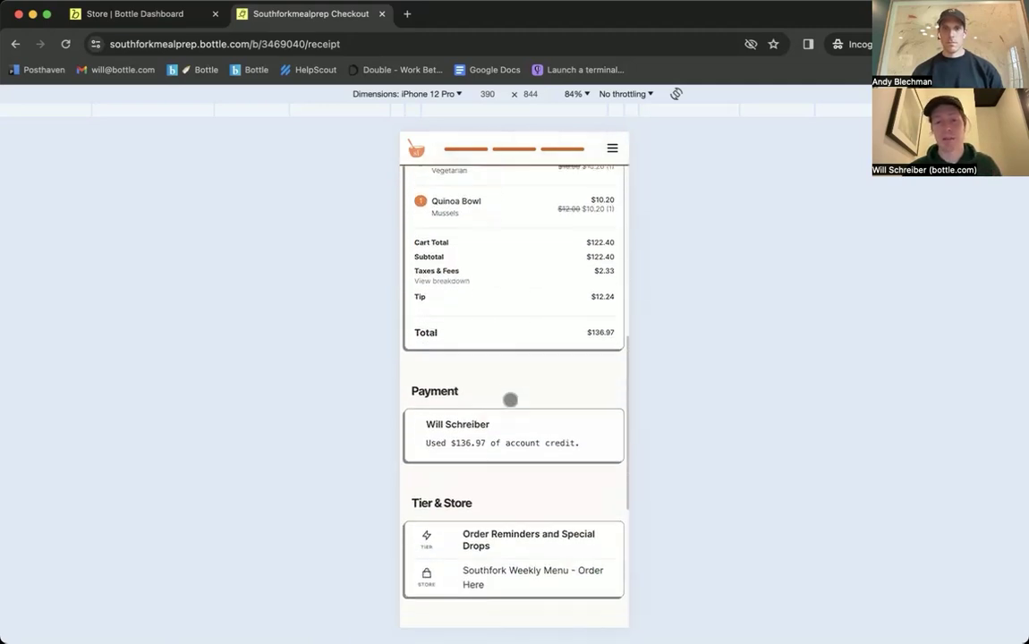
{"action": "scroll", "coordinate": [510, 400], "scroll_direction": "up", "scroll_amount": 4}
{"action": "scroll", "coordinate": [510, 400], "scroll_direction": "up", "scroll_amount": 10}
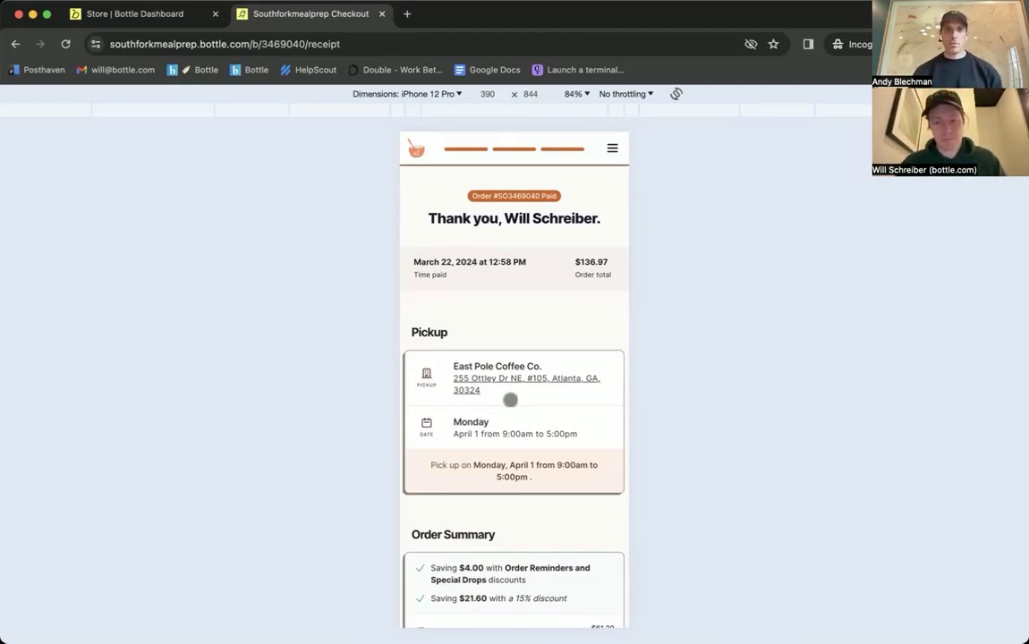
{"action": "key", "text": "ctrl+shift+Tab"}
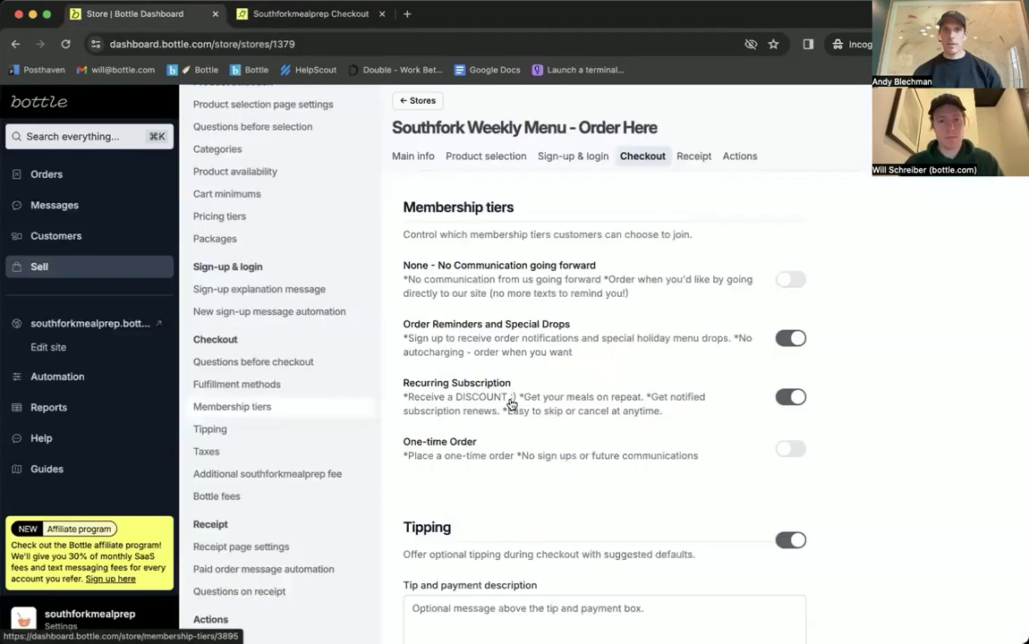
Step: Jump to the customer's messages via Cmd+K search, then view the Orders list
{"action": "key", "text": "super+k"}
{"action": "key", "text": "Return"}
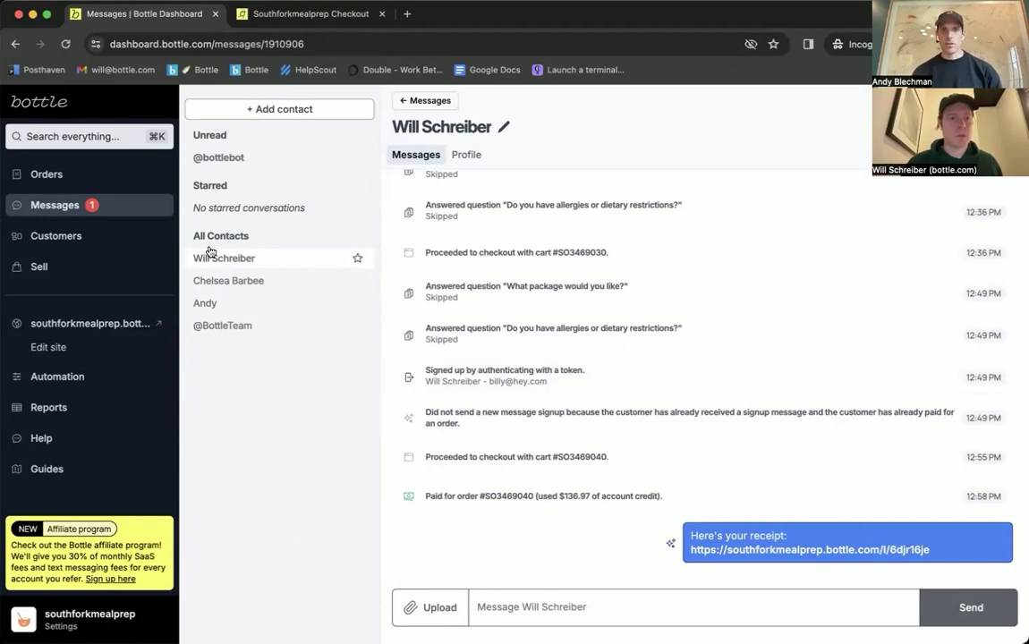
{"action": "left_click", "coordinate": [104, 177]}
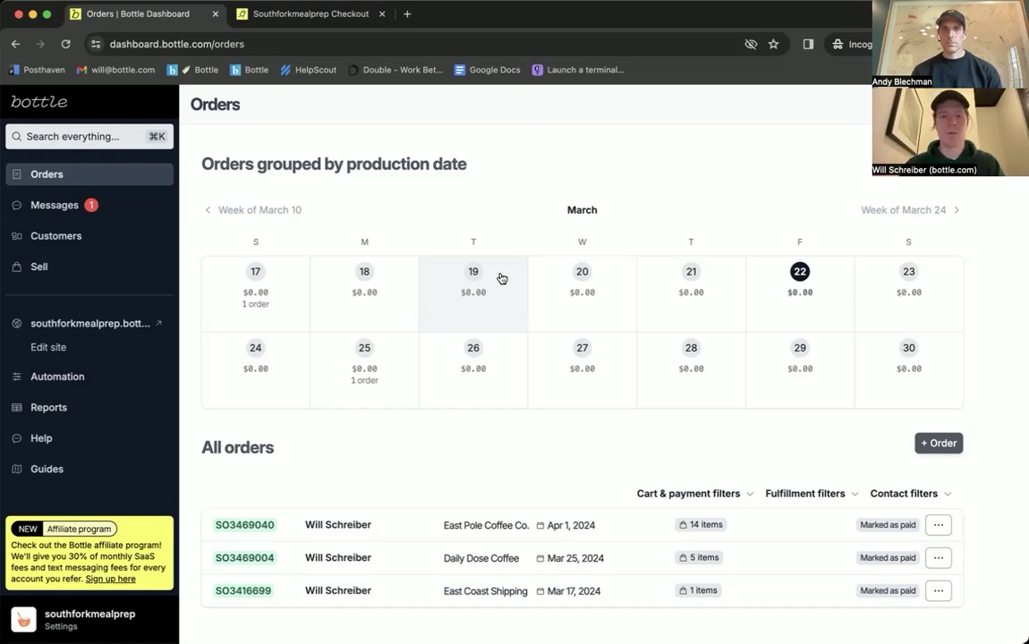
Step: Search 'will' and reopen the customer's message conversation
{"action": "key", "text": "super+k"}
{"action": "type", "text": "will"}
{"action": "key", "text": "Return"}
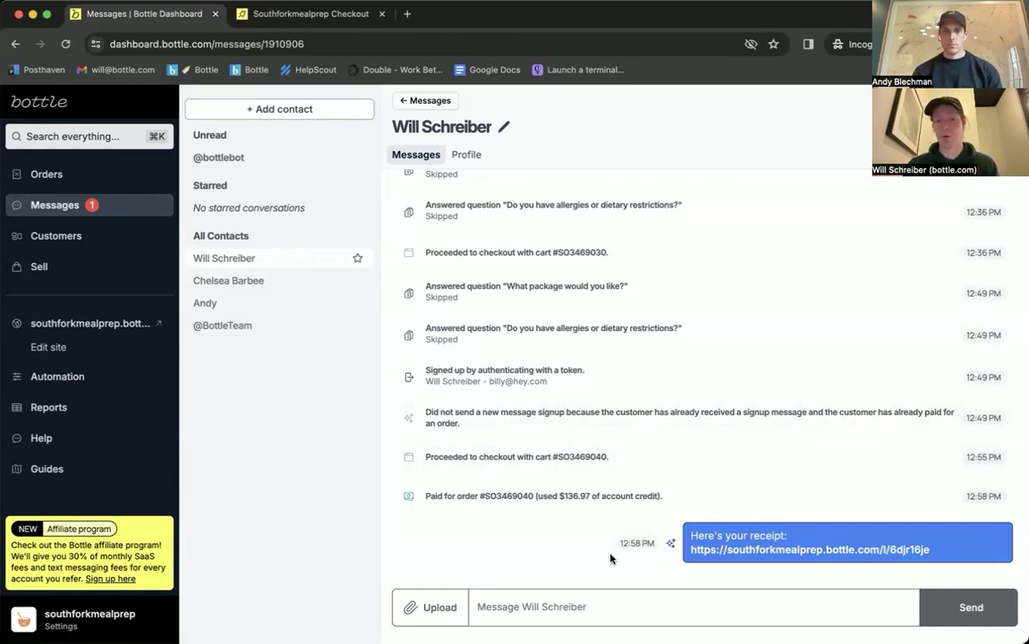
{"action": "left_click_drag", "start_coordinate": [690, 535], "coordinate": [931, 551]}
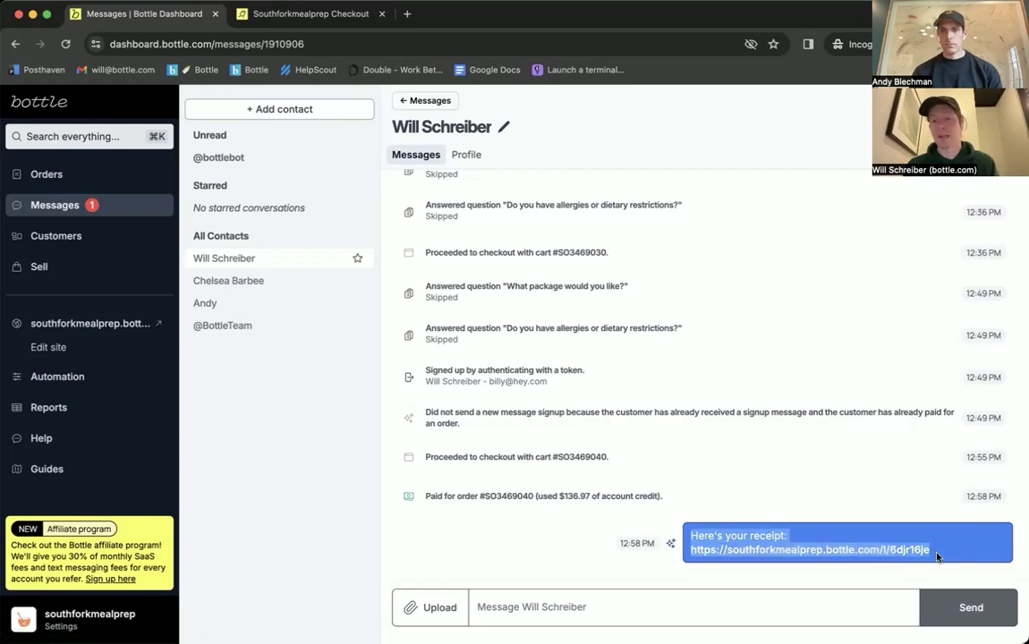
{"action": "left_click", "coordinate": [517, 565]}
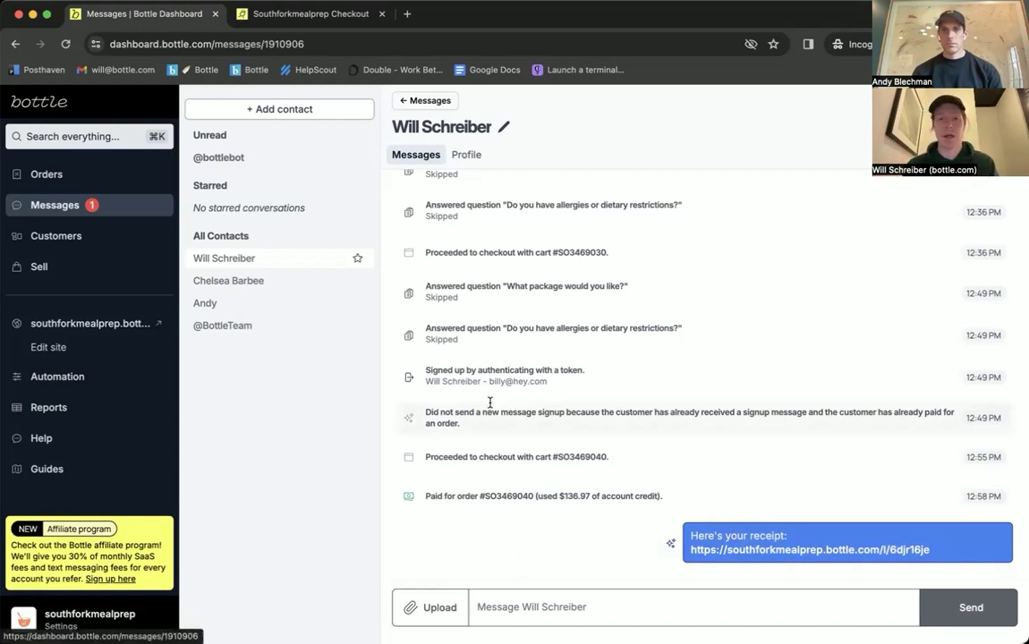
{"action": "scroll", "coordinate": [685, 429], "scroll_direction": "up", "scroll_amount": 3}
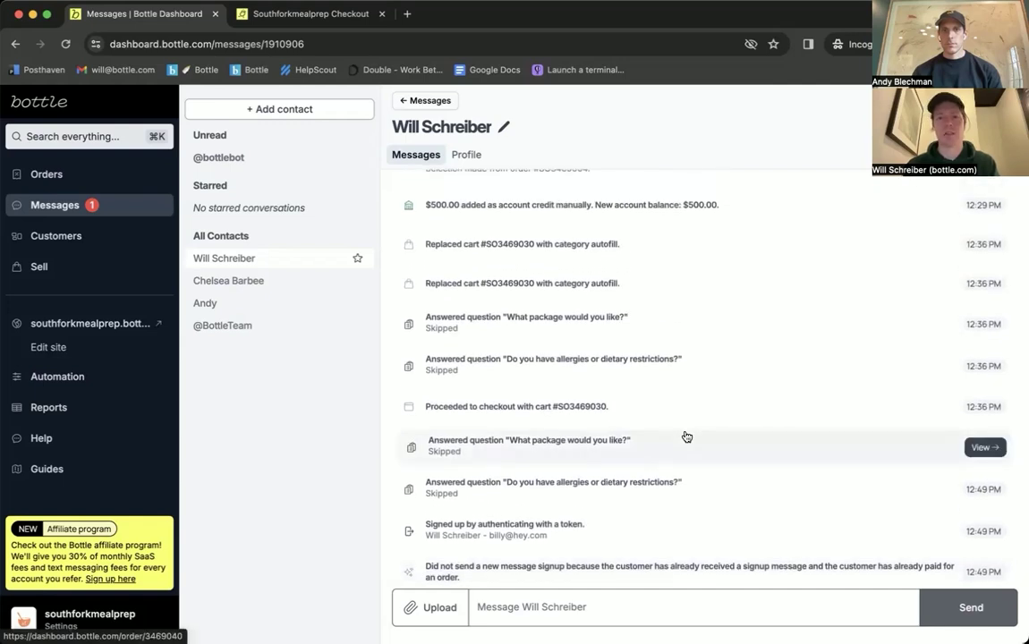
{"action": "scroll", "coordinate": [685, 437], "scroll_direction": "up", "scroll_amount": 2}
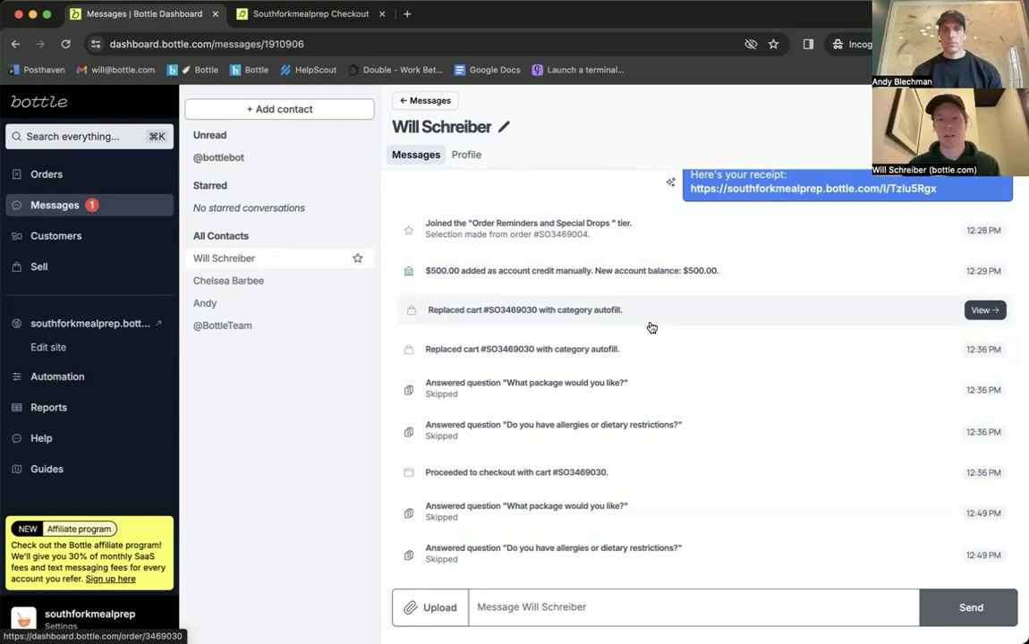
{"action": "scroll", "coordinate": [652, 327], "scroll_direction": "down", "scroll_amount": 3}
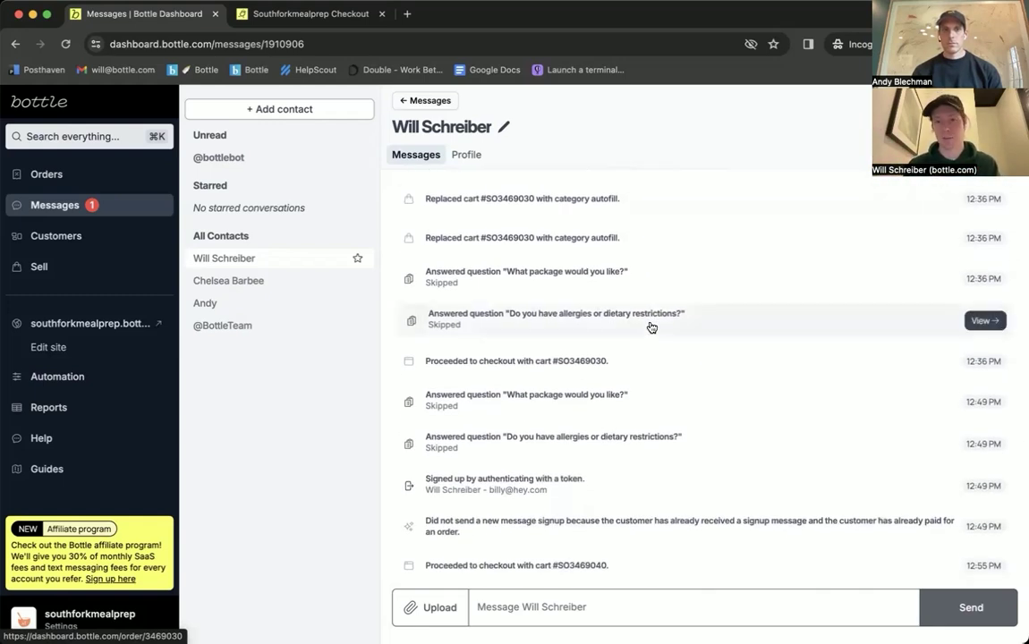
{"action": "scroll", "coordinate": [652, 327], "scroll_direction": "down", "scroll_amount": 1}
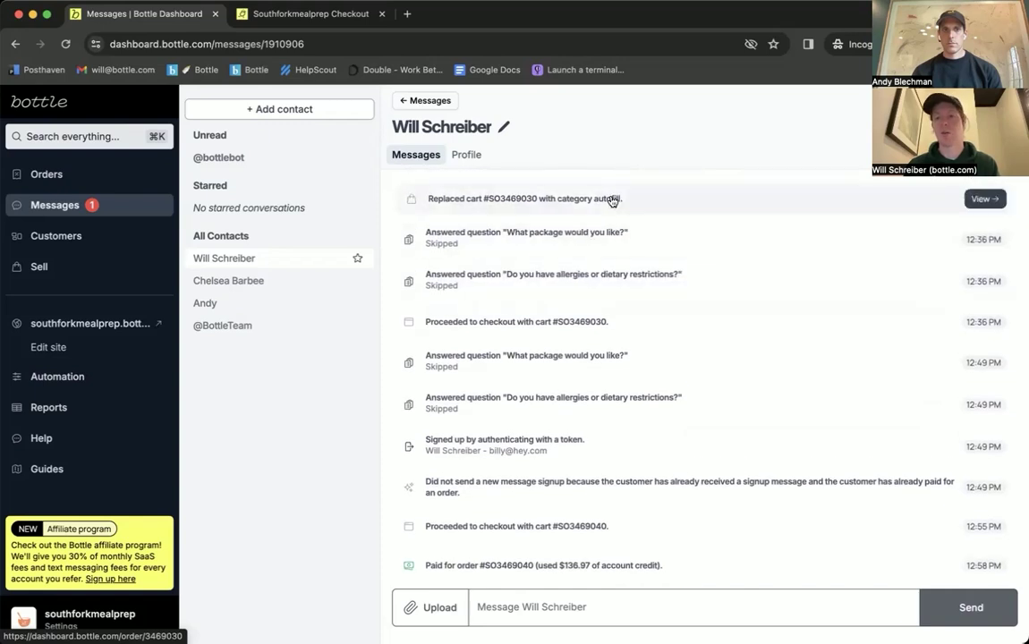
{"action": "scroll", "coordinate": [612, 200], "scroll_direction": "down", "scroll_amount": 1}
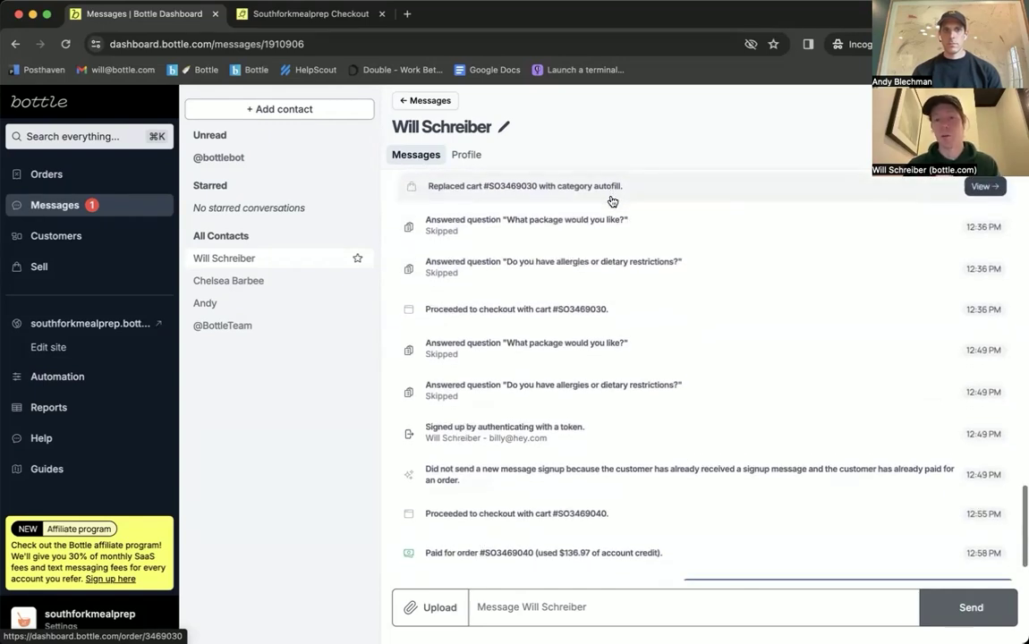
{"action": "scroll", "coordinate": [612, 201], "scroll_direction": "down", "scroll_amount": 1}
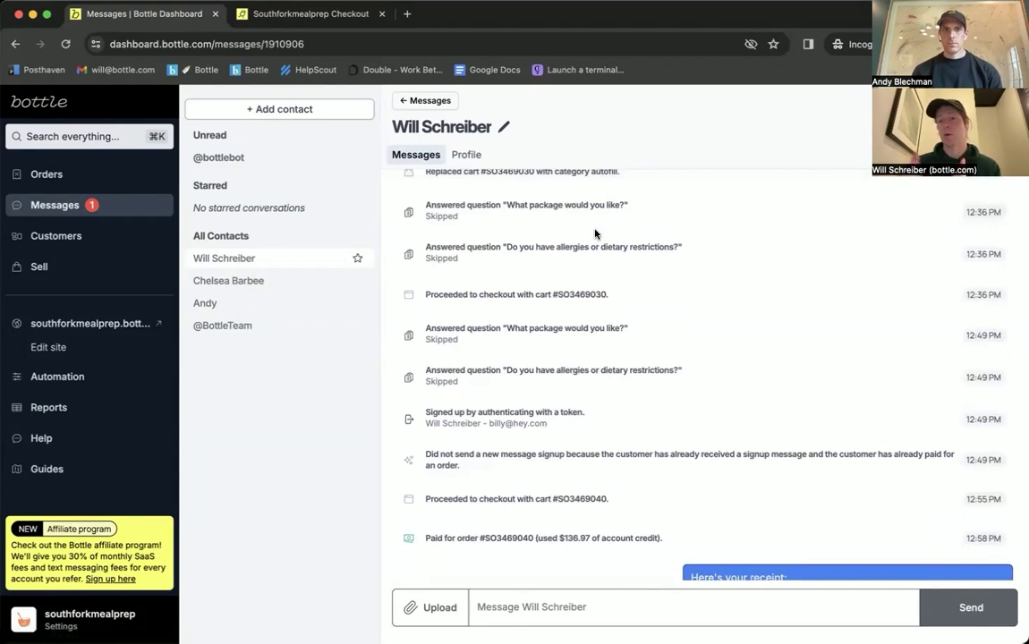
{"action": "scroll", "coordinate": [595, 234], "scroll_direction": "down", "scroll_amount": 1}
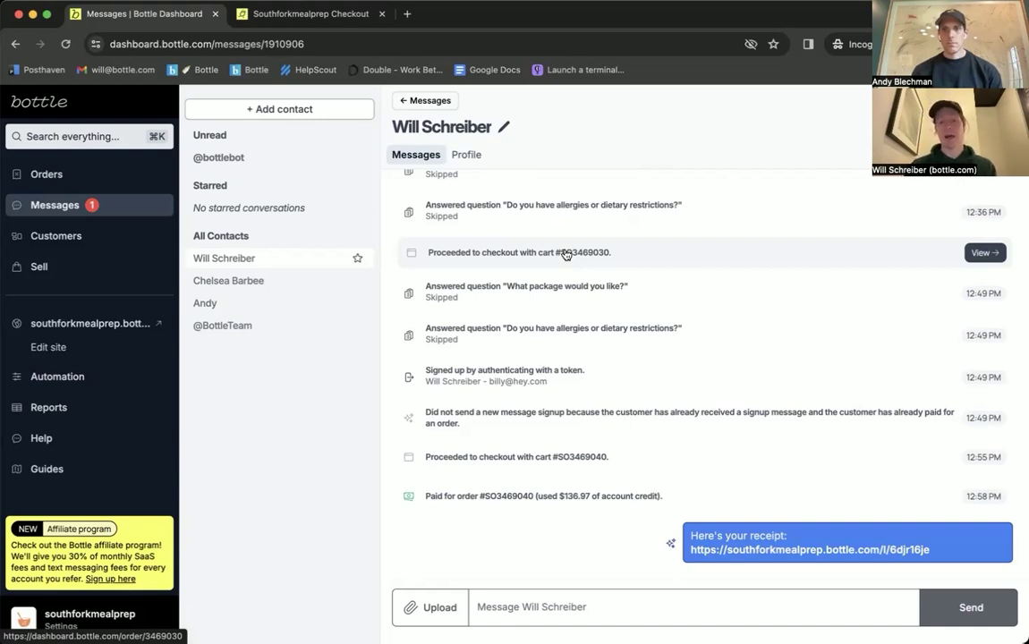
{"action": "left_click", "coordinate": [536, 603]}
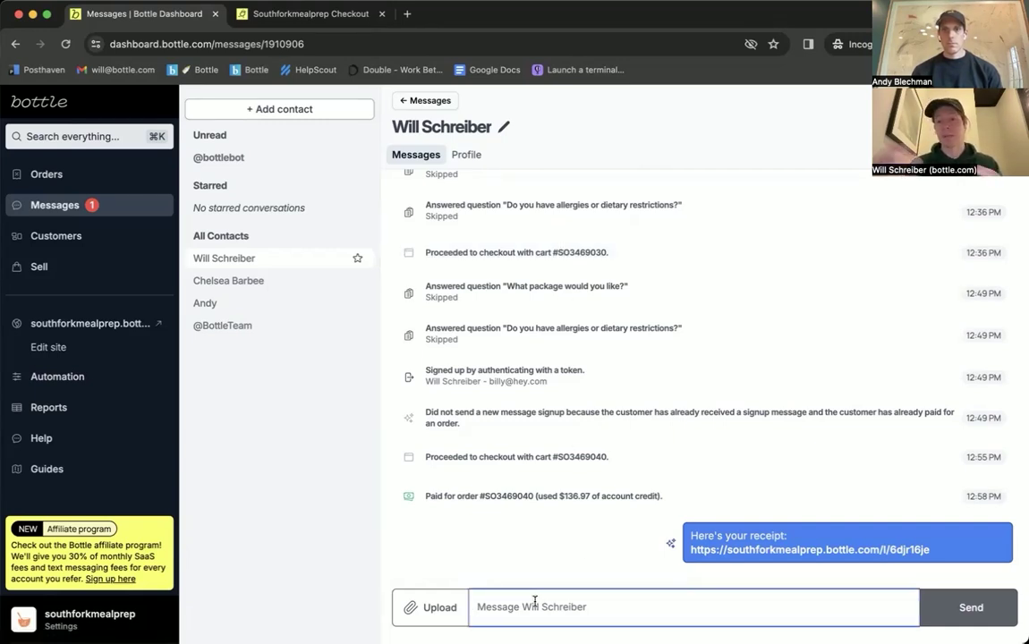
Step: Send the customer 'Hey! How were the meals?' and go to the Sell overview
{"action": "type", "text": "Hey! How were the meals?"}
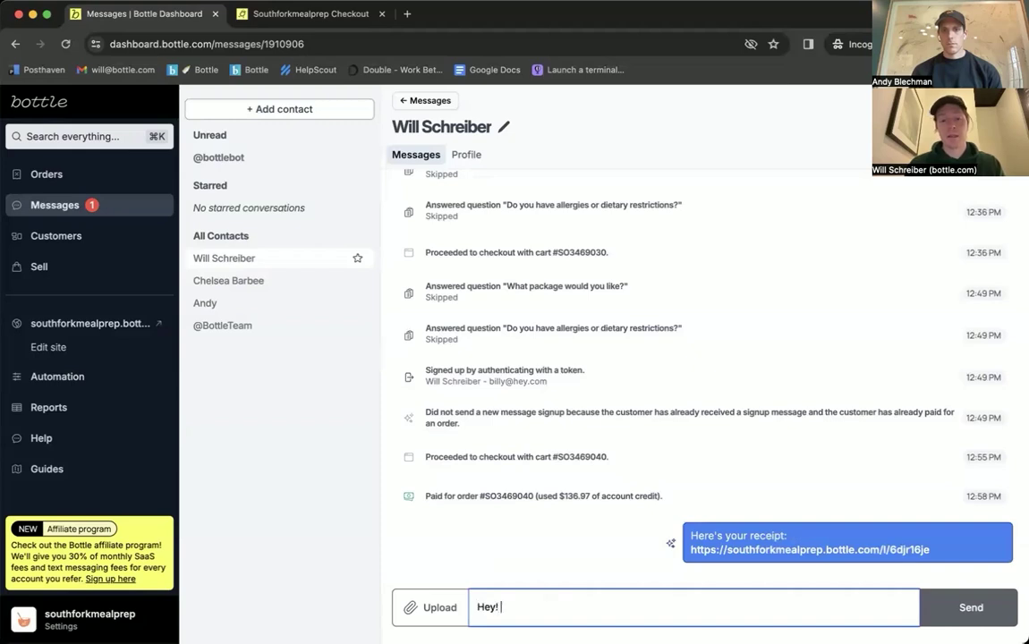
{"action": "key", "text": "Return"}
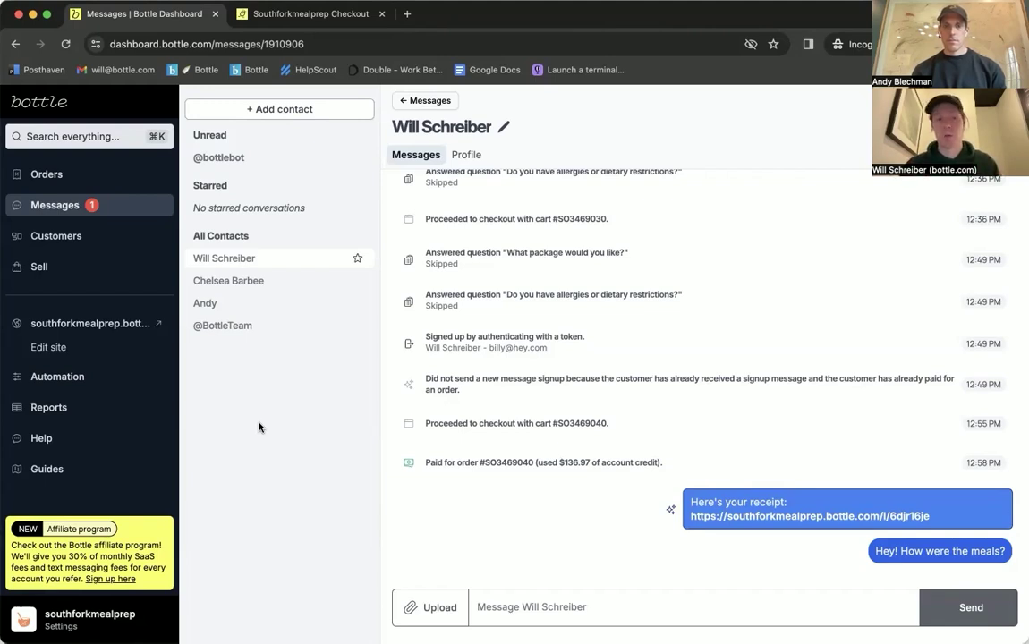
{"action": "left_click", "coordinate": [38, 267]}
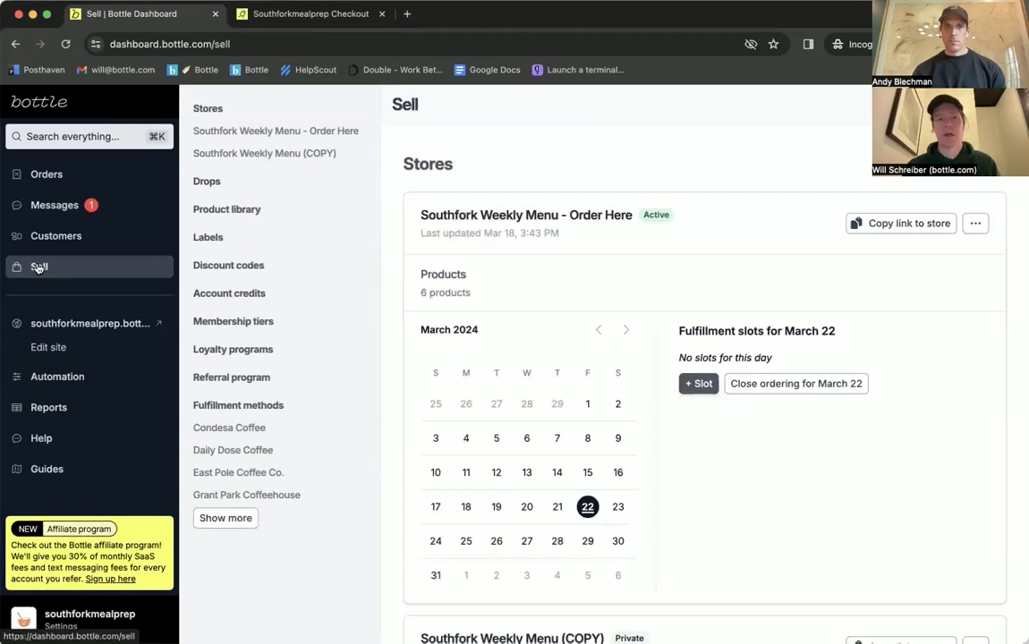
Step: From the empty Drops list, start creating a new drop
{"action": "left_click", "coordinate": [220, 185]}
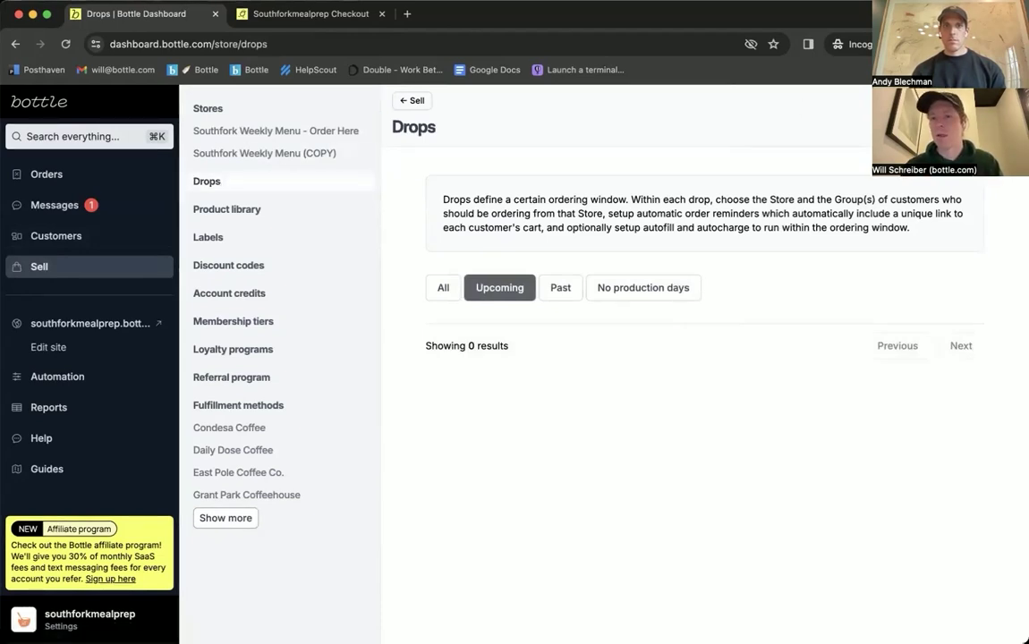
{"action": "left_click", "coordinate": [971, 127]}
{"action": "left_click", "coordinate": [540, 220]}
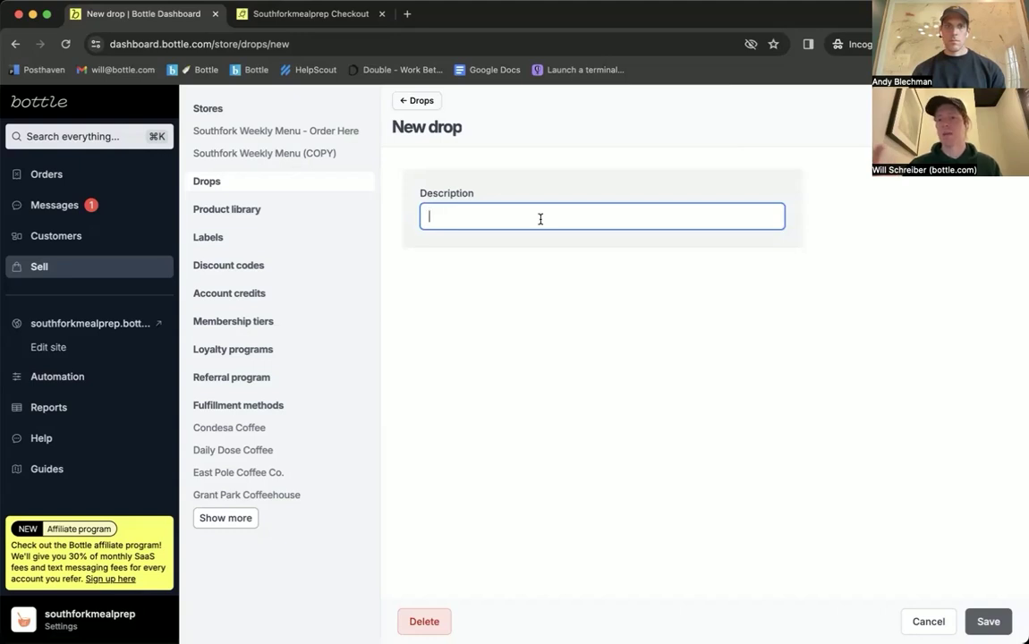
Step: Save the drop as 'Monday Menu Drop' and assign it the Southfork Weekly Menu - Order Here store
{"action": "type", "text": "Monday Menu "}
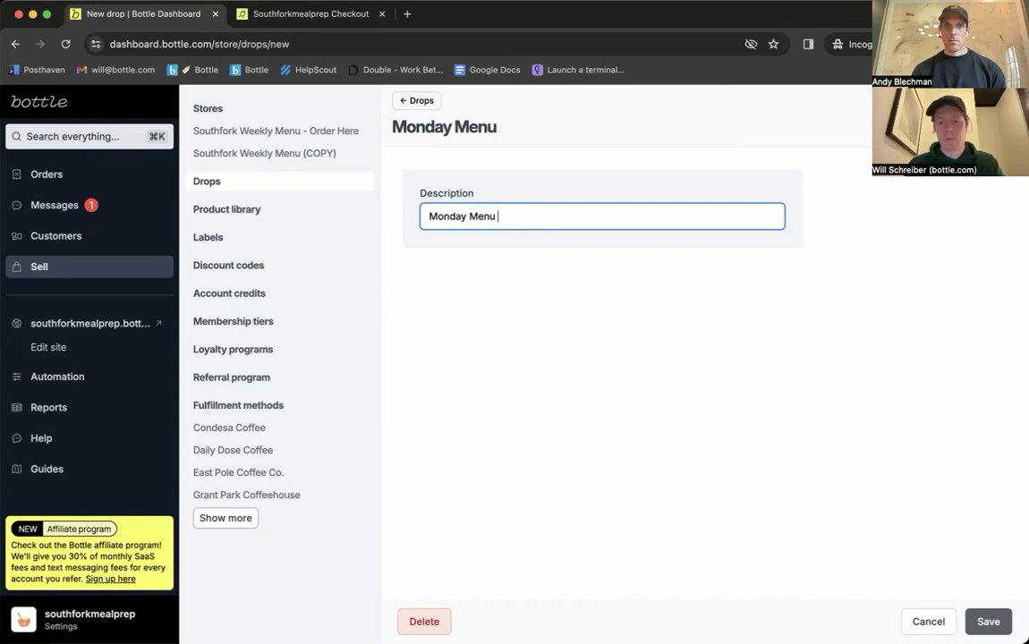
{"action": "type", "text": "Drop"}
{"action": "left_click", "coordinate": [985, 622]}
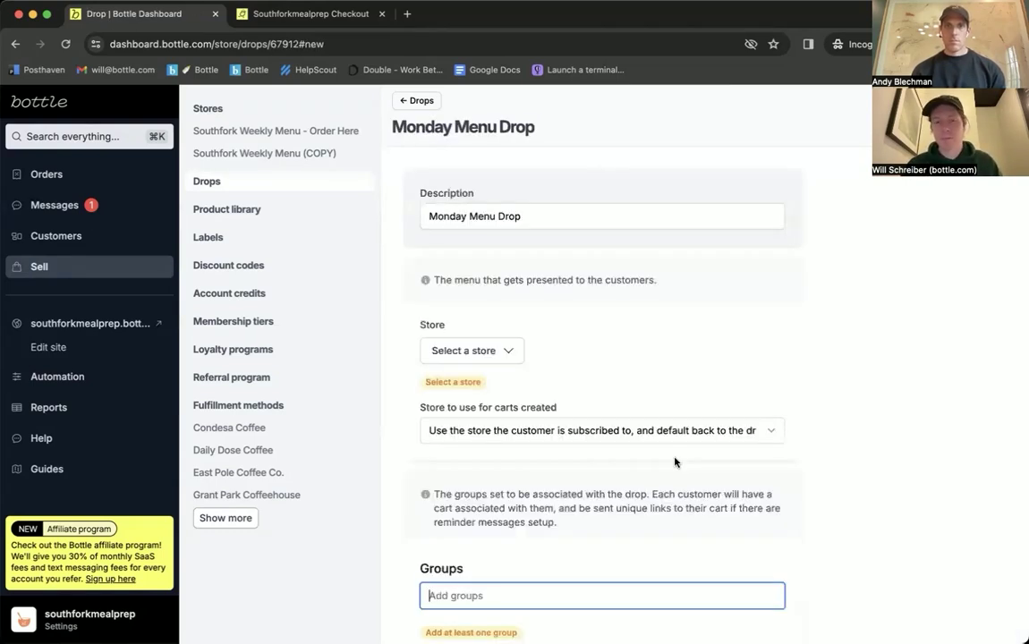
{"action": "left_click", "coordinate": [519, 356]}
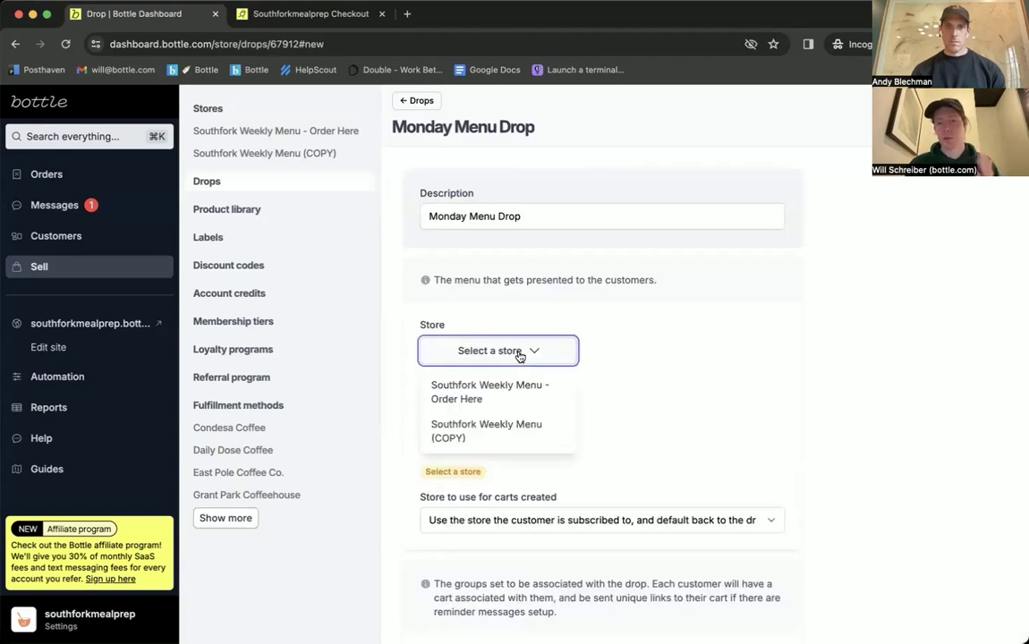
{"action": "left_click", "coordinate": [501, 392]}
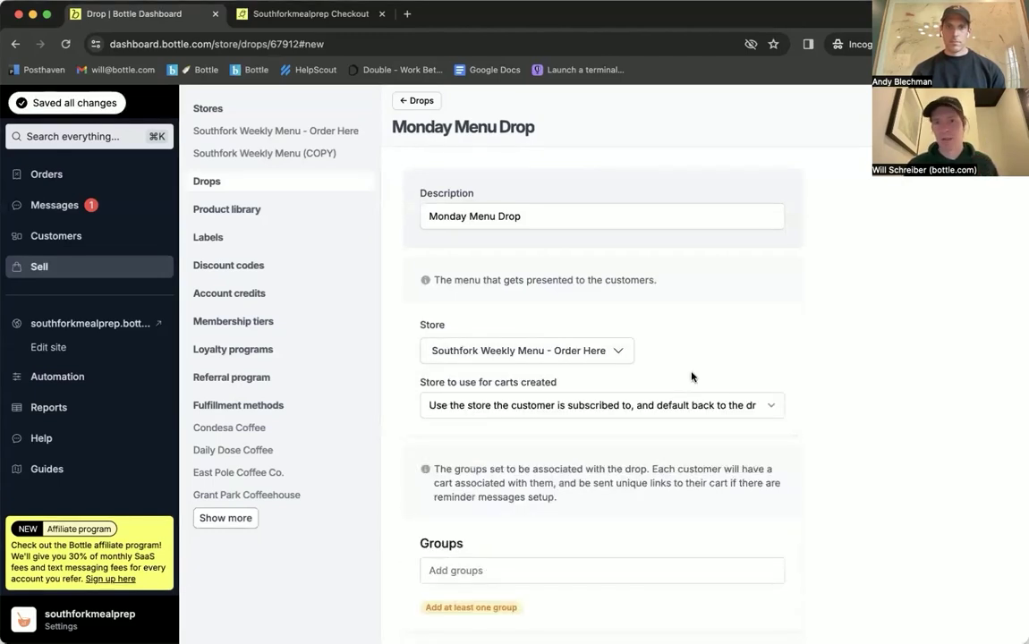
Step: Search 'one time' in Groups and attach the "One-time Order" Members group to the Monday Menu Drop
{"action": "scroll", "coordinate": [693, 374], "scroll_direction": "down", "scroll_amount": 1}
{"action": "scroll", "coordinate": [850, 357], "scroll_direction": "down", "scroll_amount": 2}
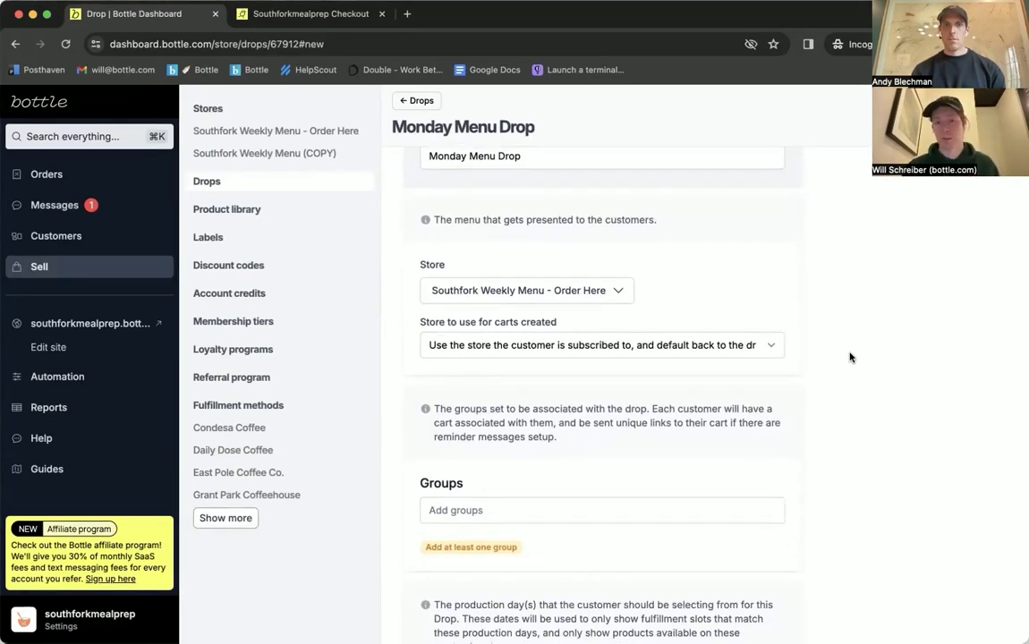
{"action": "scroll", "coordinate": [850, 357], "scroll_direction": "down", "scroll_amount": 1}
{"action": "scroll", "coordinate": [850, 357], "scroll_direction": "down", "scroll_amount": 5}
{"action": "left_click", "coordinate": [548, 331]}
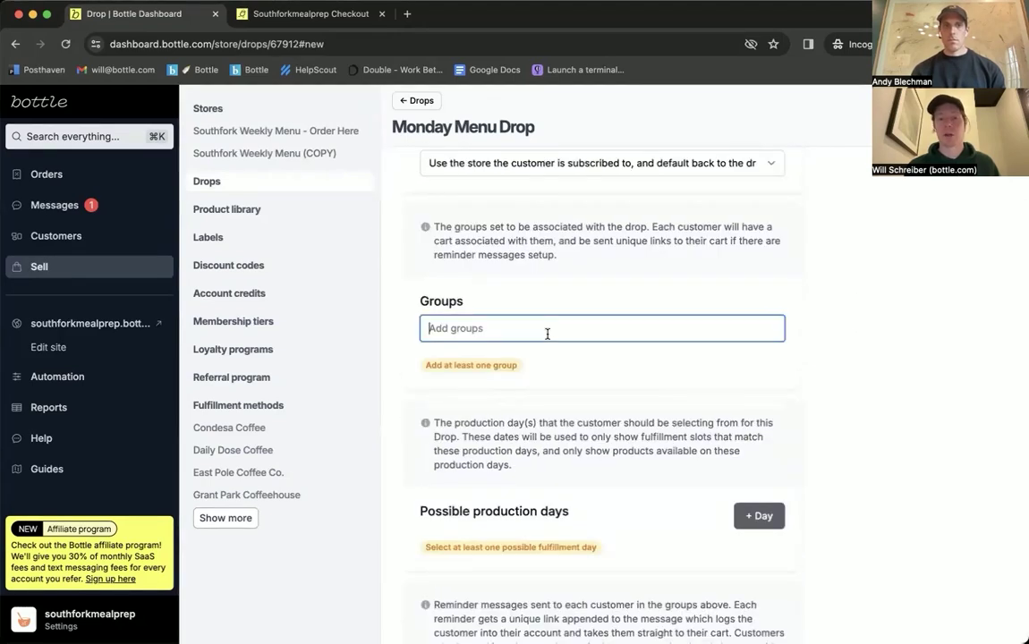
{"action": "type", "text": "one time"}
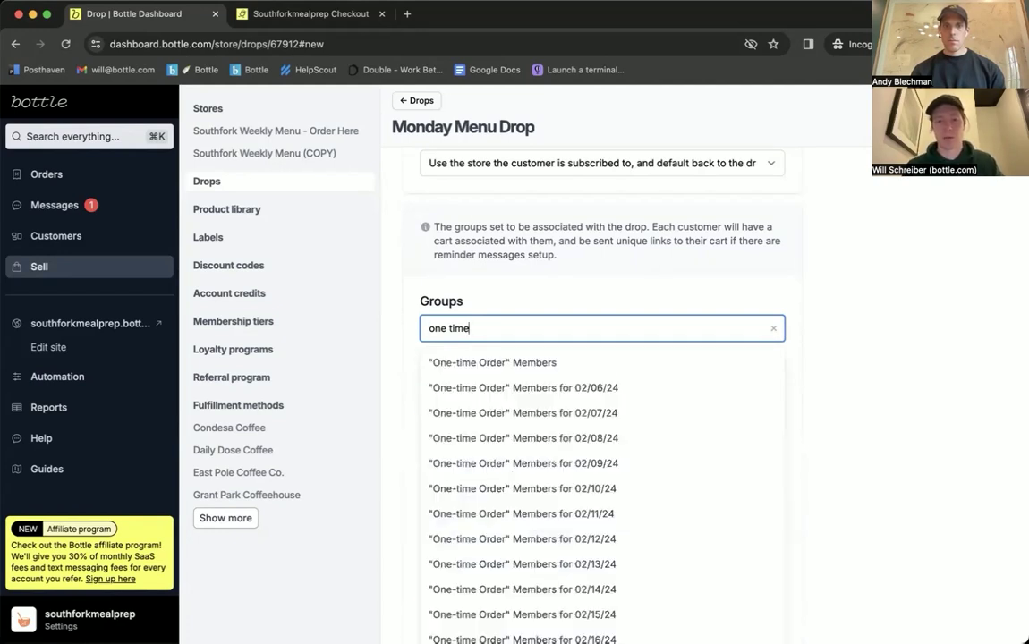
{"action": "left_click", "coordinate": [494, 364]}
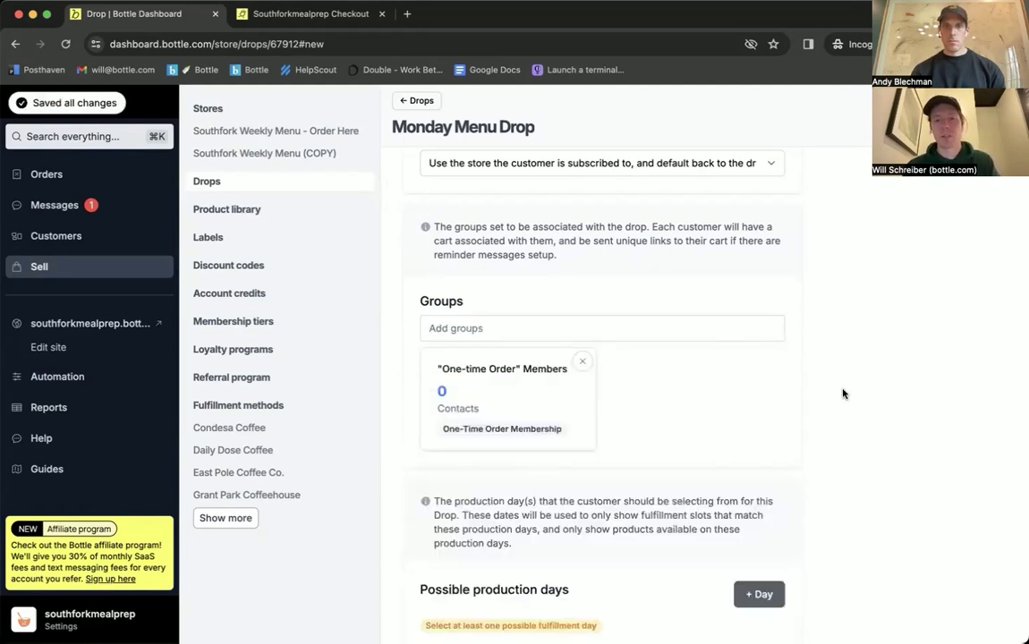
{"action": "scroll", "coordinate": [843, 394], "scroll_direction": "down", "scroll_amount": 5}
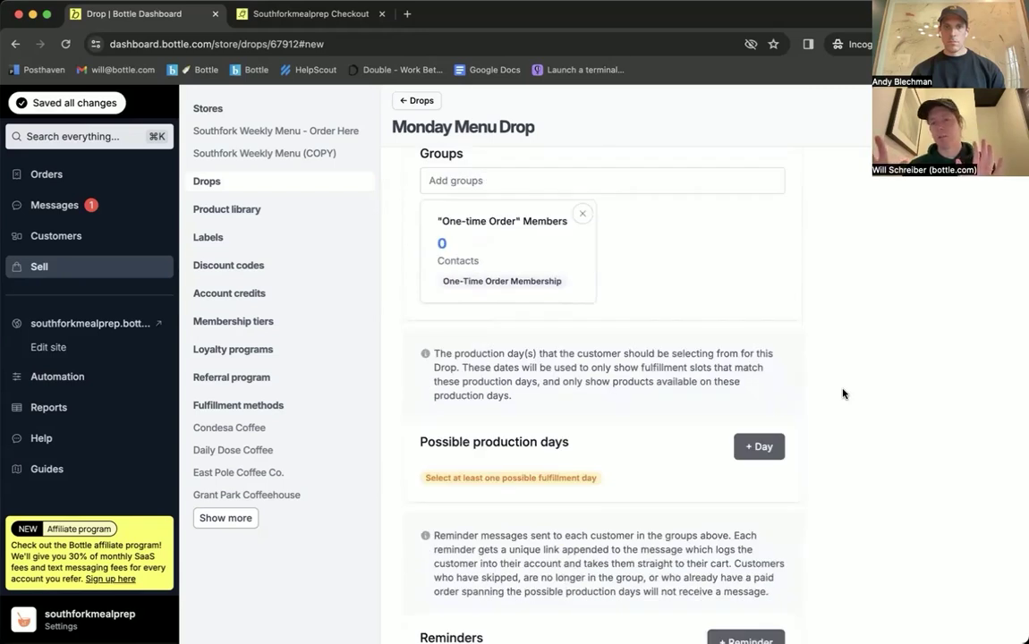
{"action": "scroll", "coordinate": [842, 394], "scroll_direction": "down", "scroll_amount": 2}
{"action": "scroll", "coordinate": [842, 394], "scroll_direction": "down", "scroll_amount": 1}
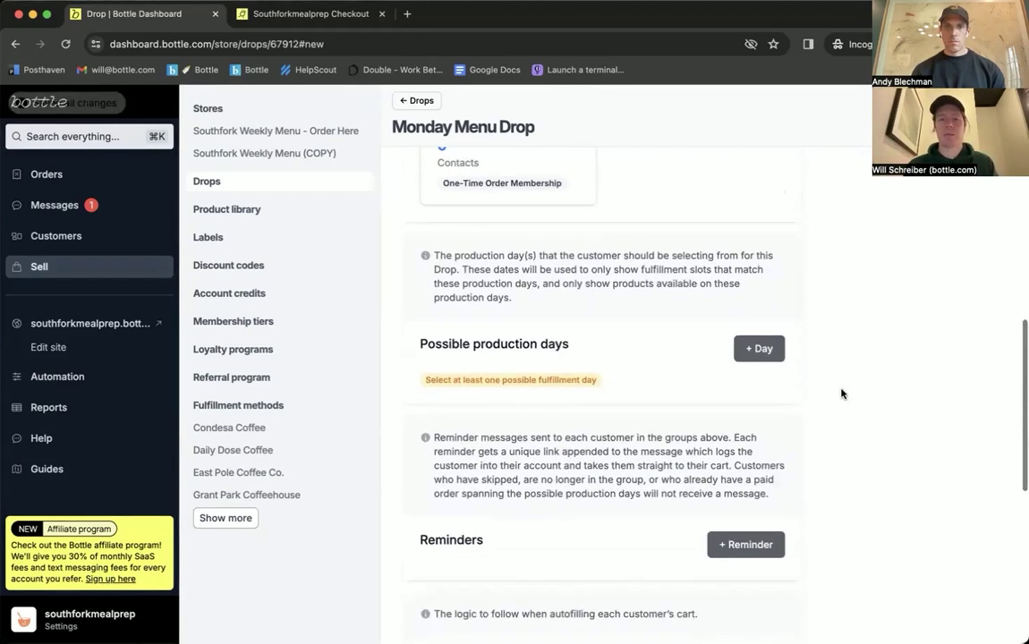
Step: Add a production day and set its date to Monday, March 25, 2024
{"action": "left_click", "coordinate": [759, 348]}
{"action": "left_click", "coordinate": [750, 379]}
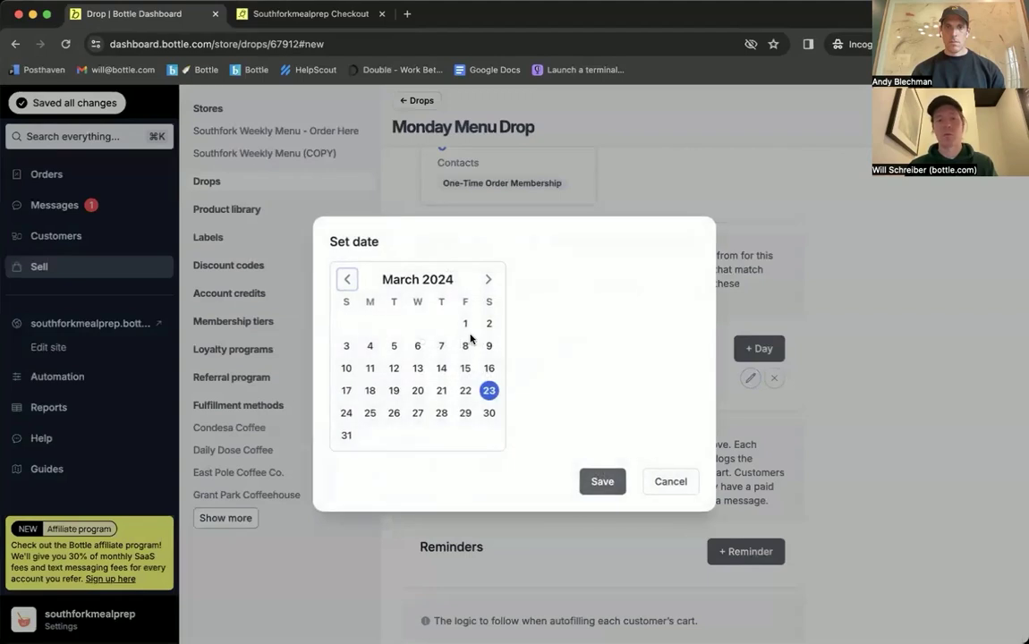
{"action": "left_click", "coordinate": [370, 414]}
{"action": "left_click", "coordinate": [602, 480]}
Step: Add three reminders, delete one, and open the first remaining reminder for editing
{"action": "scroll", "coordinate": [740, 400], "scroll_direction": "down", "scroll_amount": 3}
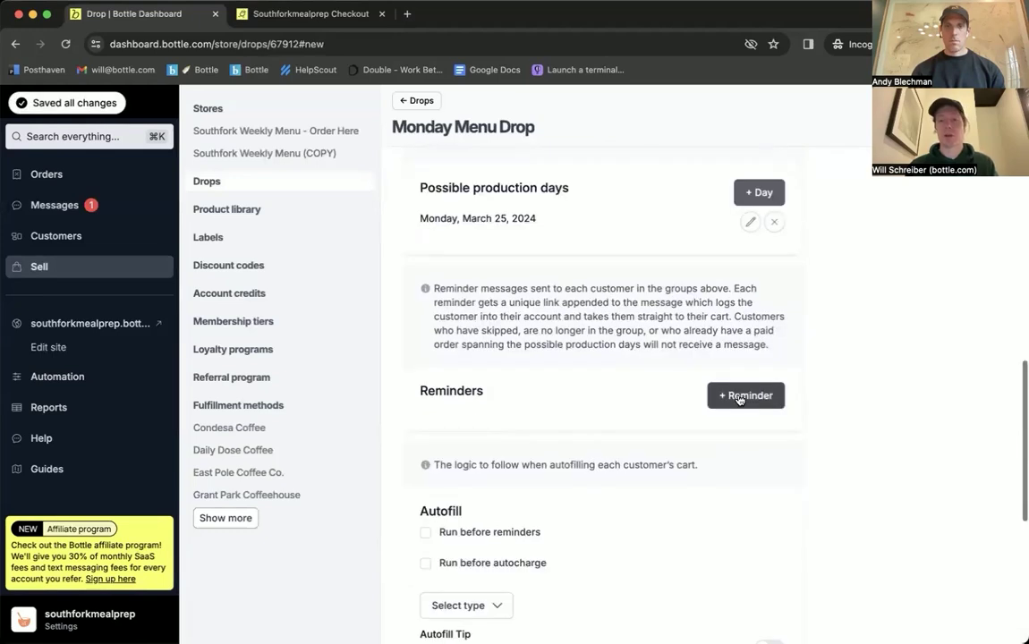
{"action": "left_click", "coordinate": [739, 398]}
{"action": "left_click", "coordinate": [738, 402]}
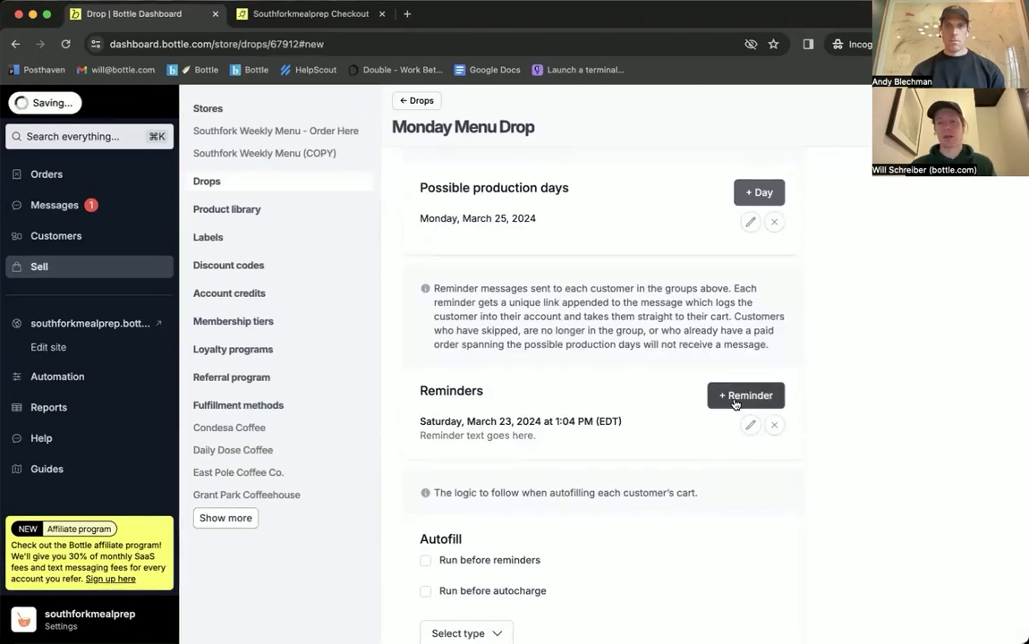
{"action": "left_click", "coordinate": [735, 403]}
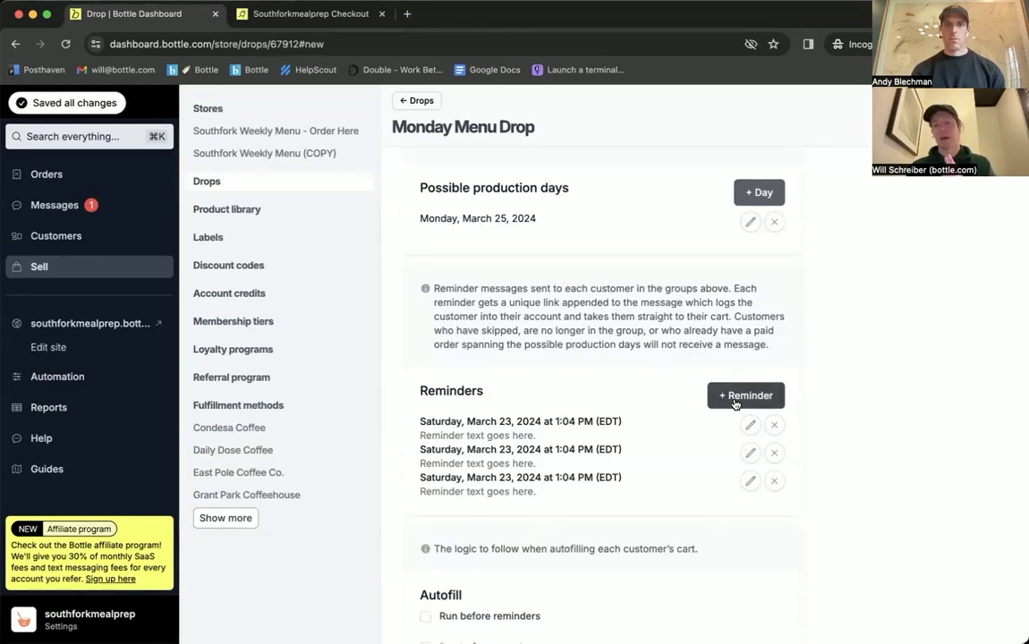
{"action": "left_click", "coordinate": [776, 425]}
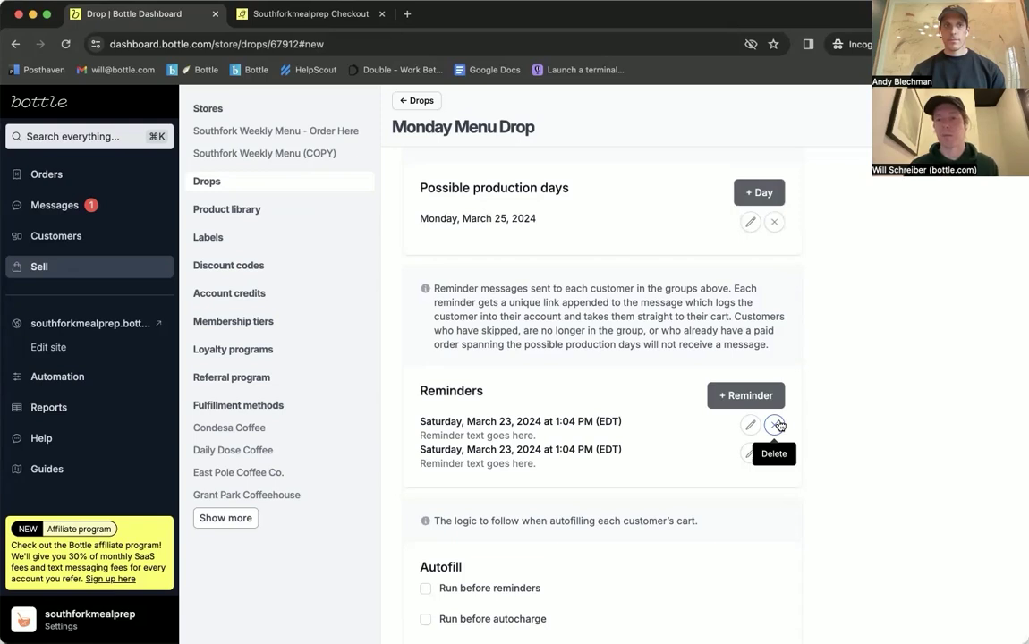
{"action": "left_click", "coordinate": [751, 425]}
{"action": "scroll", "coordinate": [590, 386], "scroll_direction": "down", "scroll_amount": 2}
{"action": "left_click", "coordinate": [533, 406]}
{"action": "key", "text": "super+a"}
{"action": "scroll", "coordinate": [533, 406], "scroll_direction": "up", "scroll_amount": 3}
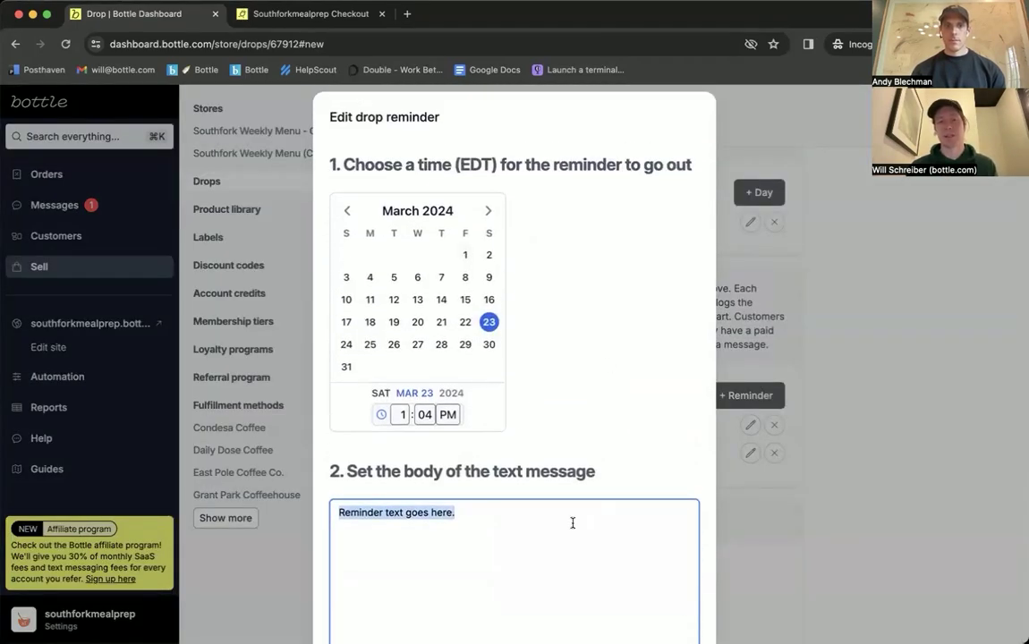
{"action": "scroll", "coordinate": [519, 403], "scroll_direction": "down", "scroll_amount": 4}
{"action": "scroll", "coordinate": [526, 361], "scroll_direction": "up", "scroll_amount": 1}
{"action": "left_click", "coordinate": [345, 202]}
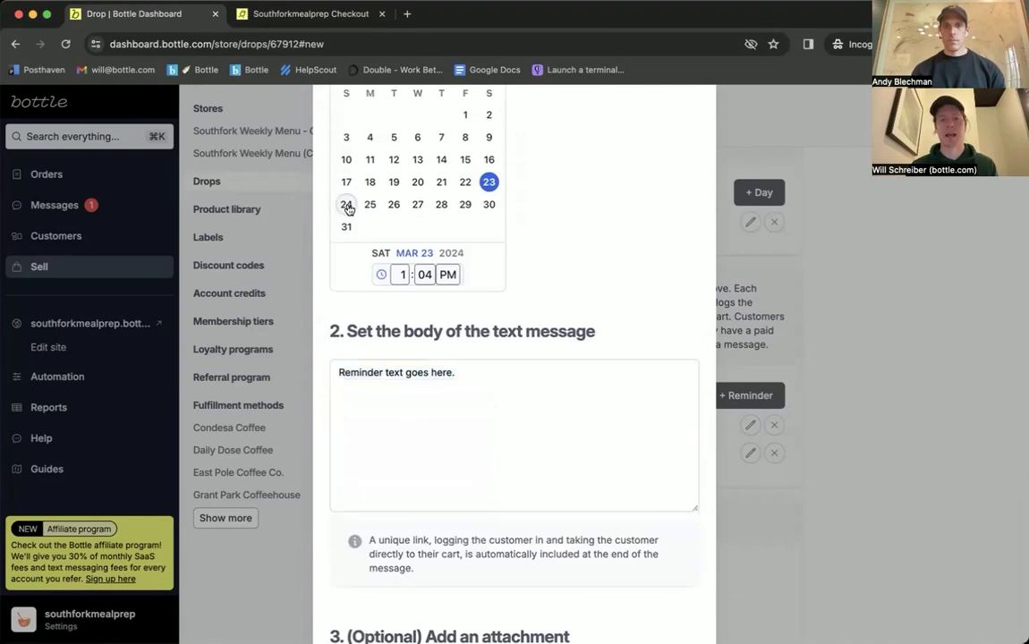
{"action": "scroll", "coordinate": [565, 328], "scroll_direction": "down", "scroll_amount": 5}
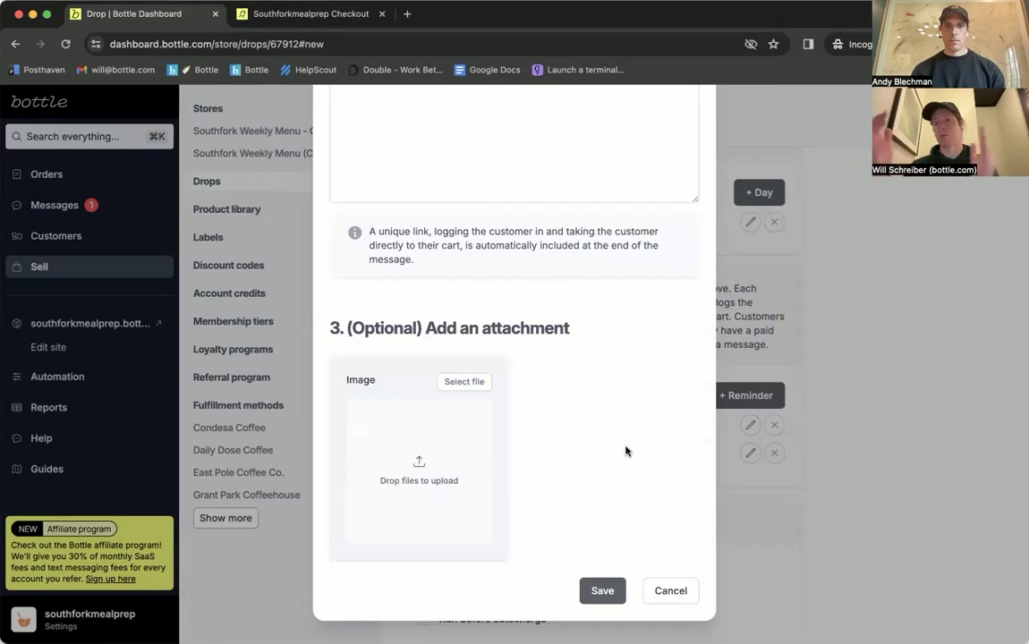
{"action": "left_click", "coordinate": [824, 390]}
{"action": "scroll", "coordinate": [570, 368], "scroll_direction": "down", "scroll_amount": 5}
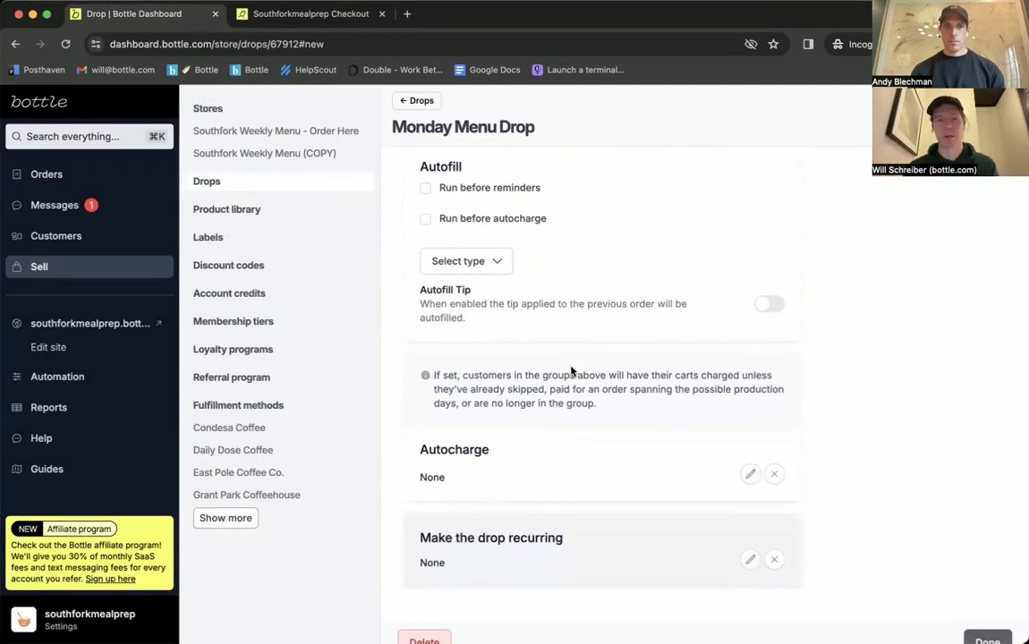
{"action": "scroll", "coordinate": [572, 368], "scroll_direction": "up", "scroll_amount": 1}
{"action": "left_click", "coordinate": [494, 205]}
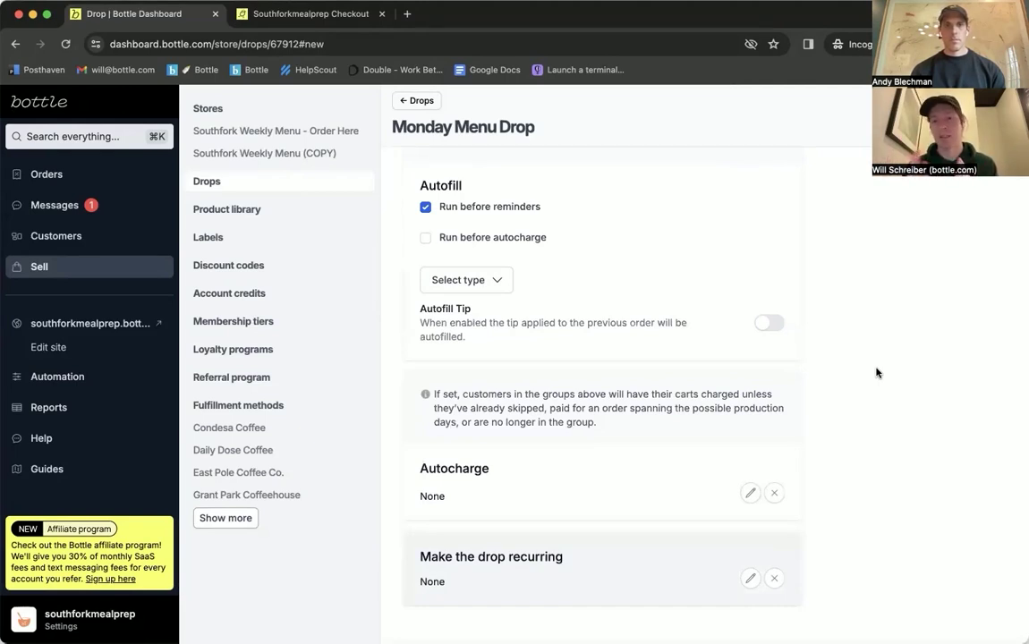
Step: Cancel the recurrence dialog so the drop stays non-recurring, then go to Automation
{"action": "scroll", "coordinate": [877, 373], "scroll_direction": "down", "scroll_amount": 1}
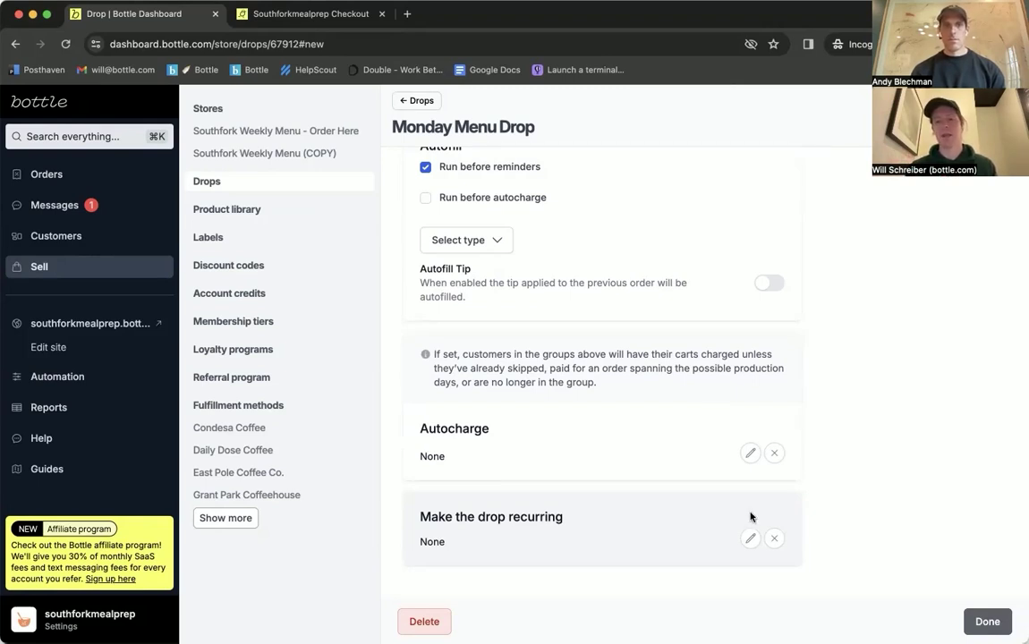
{"action": "left_click", "coordinate": [750, 538]}
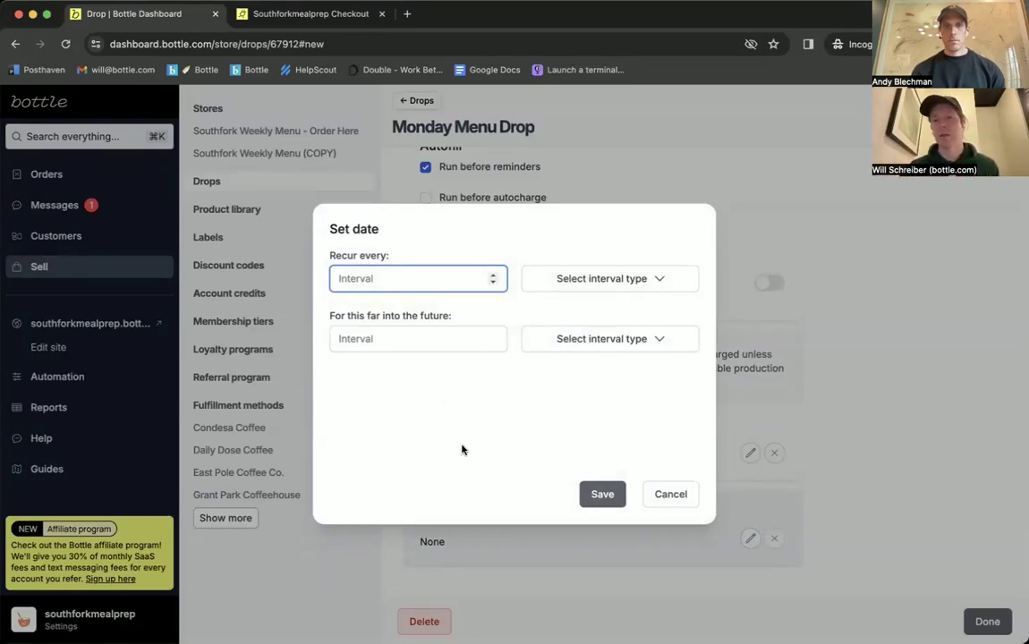
{"action": "left_click", "coordinate": [841, 319]}
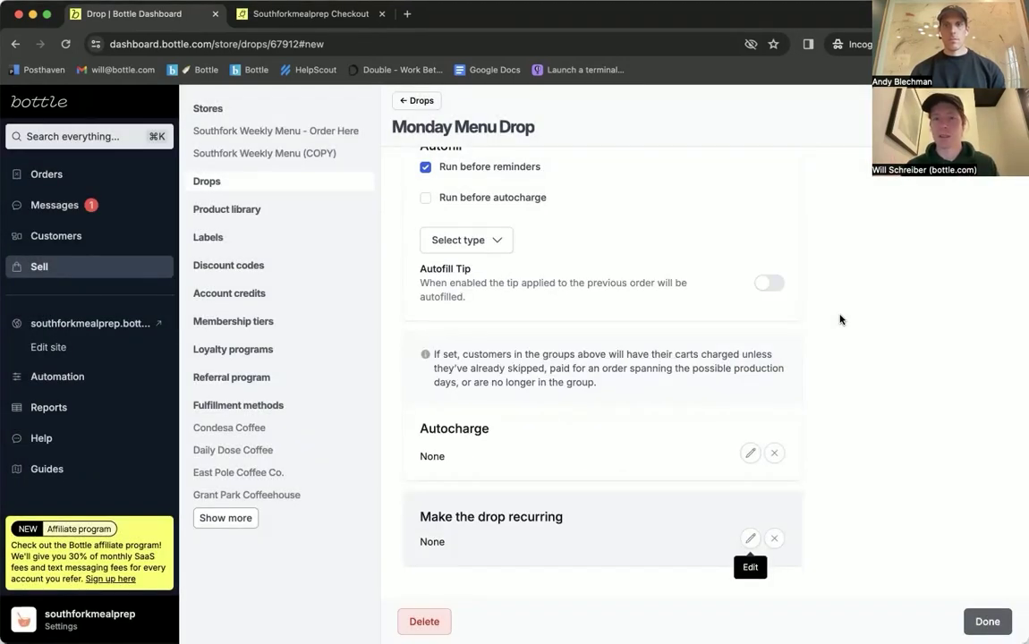
{"action": "scroll", "coordinate": [841, 319], "scroll_direction": "up", "scroll_amount": 15}
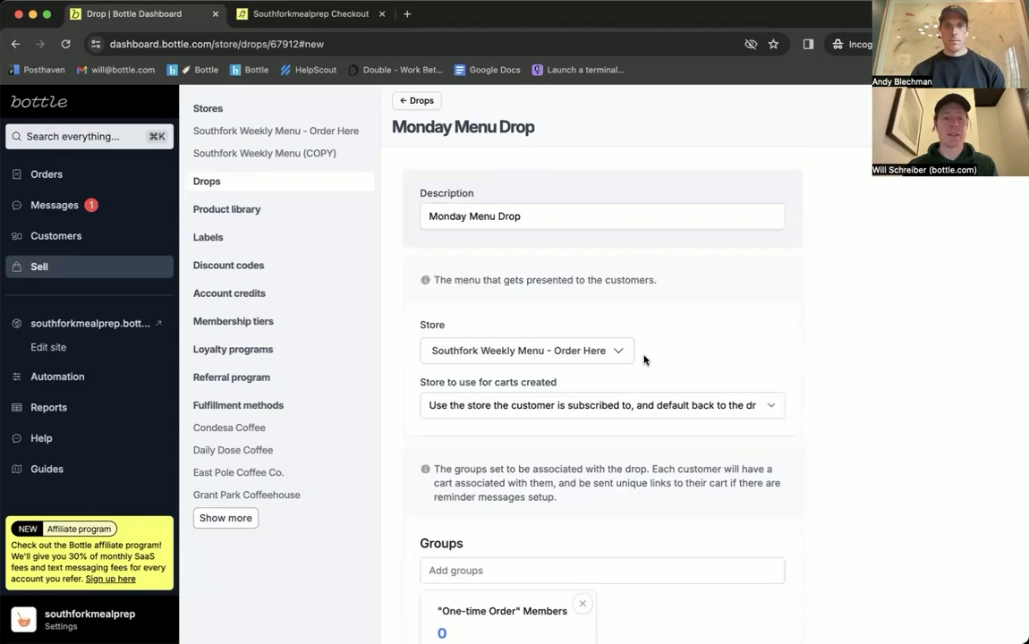
{"action": "left_click", "coordinate": [63, 381]}
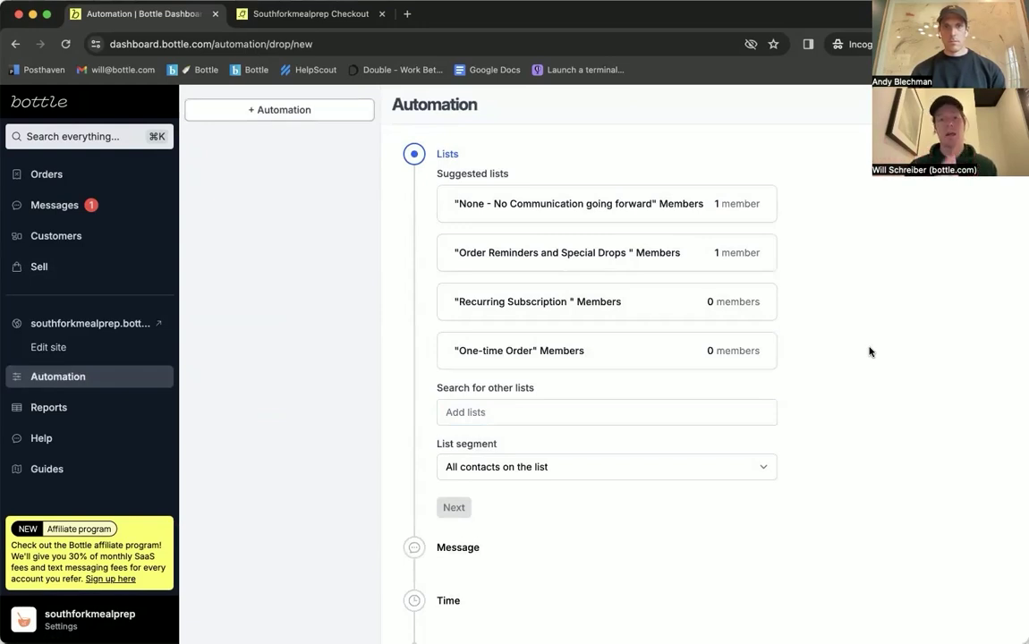
Step: Search 'abandoned' and target the new automation at the Abandoned Cart Filter list
{"action": "left_click", "coordinate": [583, 413]}
{"action": "type", "text": "abandoned"}
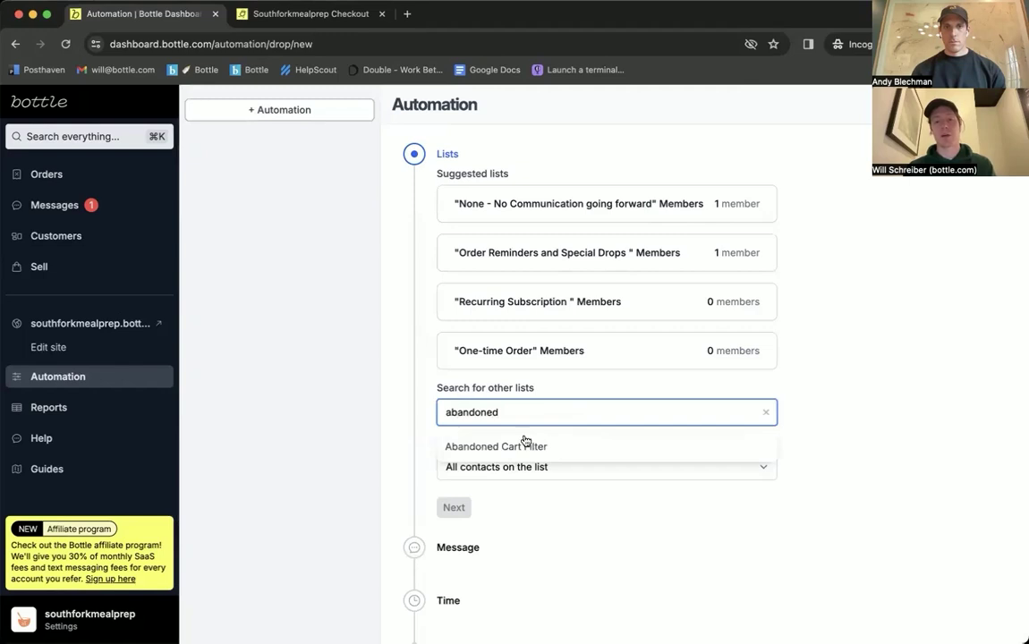
{"action": "left_click", "coordinate": [519, 441]}
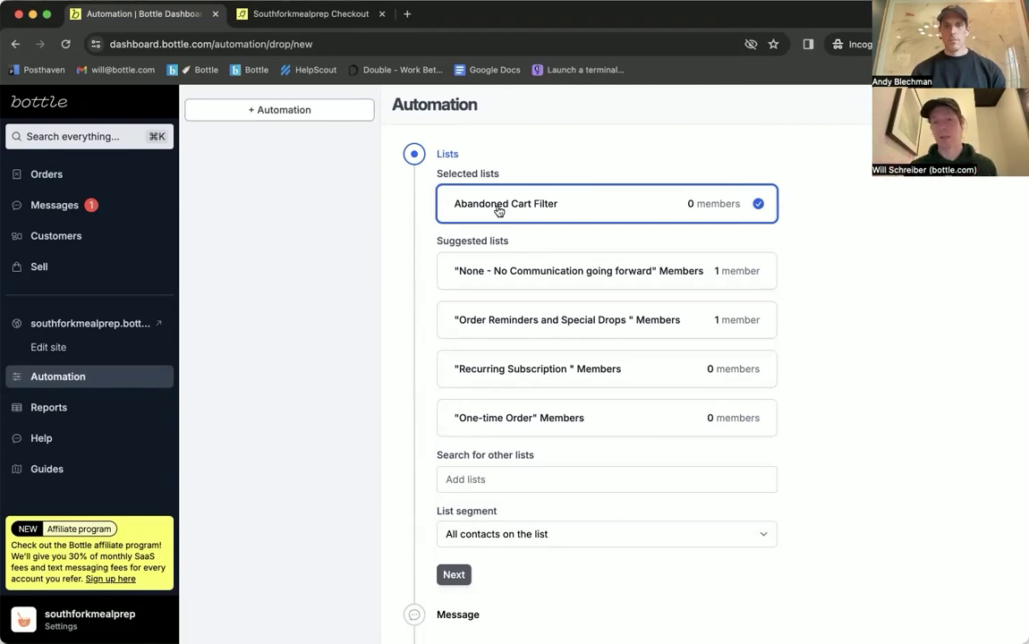
{"action": "scroll", "coordinate": [572, 147], "scroll_direction": "down", "scroll_amount": 3}
{"action": "scroll", "coordinate": [586, 329], "scroll_direction": "up", "scroll_amount": 2}
{"action": "scroll", "coordinate": [551, 207], "scroll_direction": "down", "scroll_amount": 3}
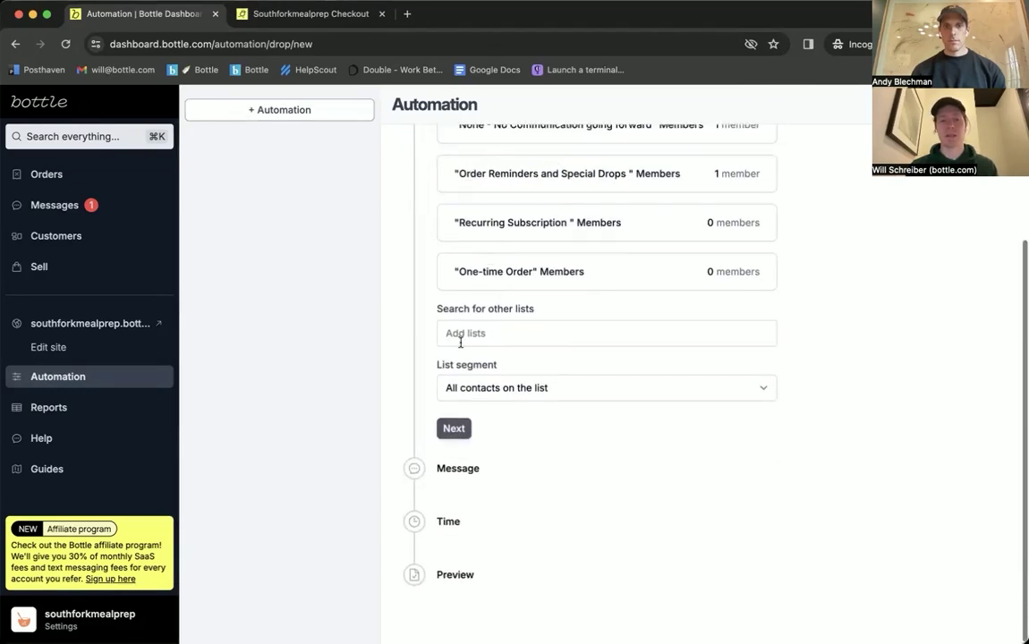
{"action": "left_click", "coordinate": [452, 429]}
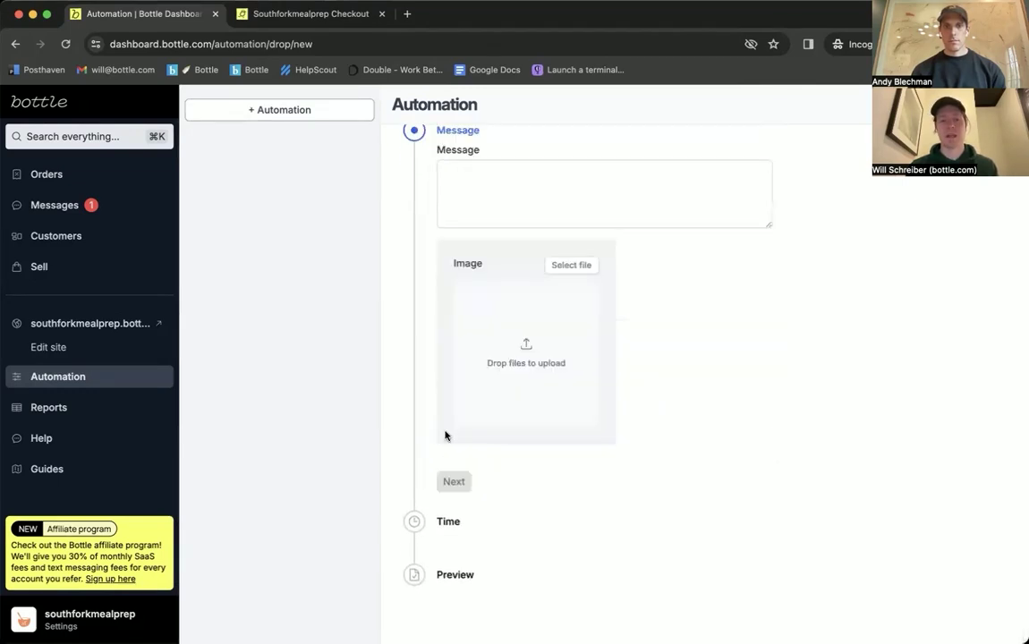
Step: Enter the automation message "Hey! you've abandoned your cart."
{"action": "left_click", "coordinate": [548, 187]}
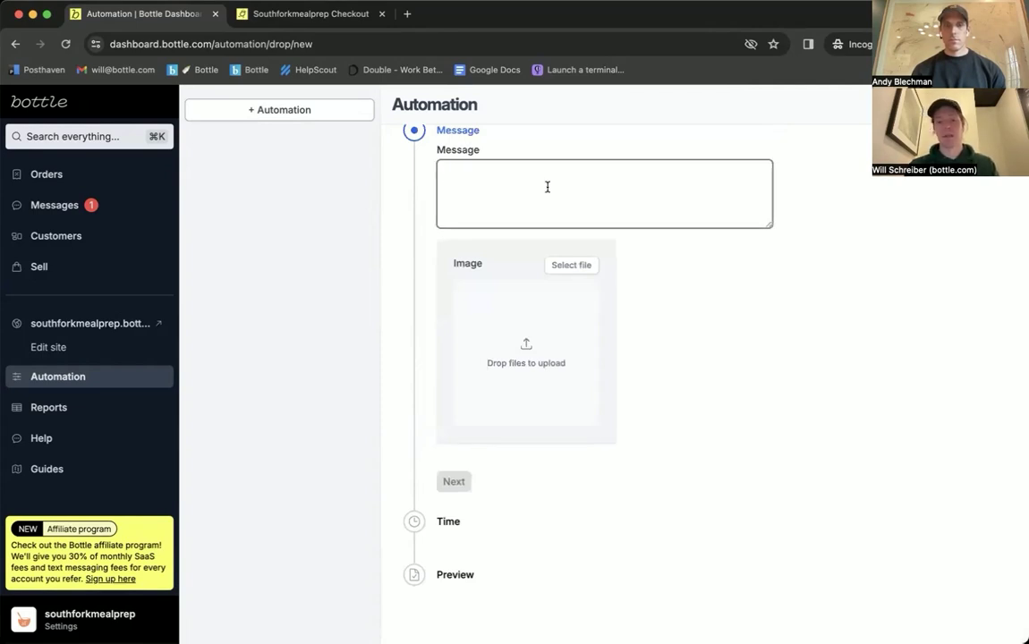
{"action": "type", "text": "Hey! you've abandoned your cart."}
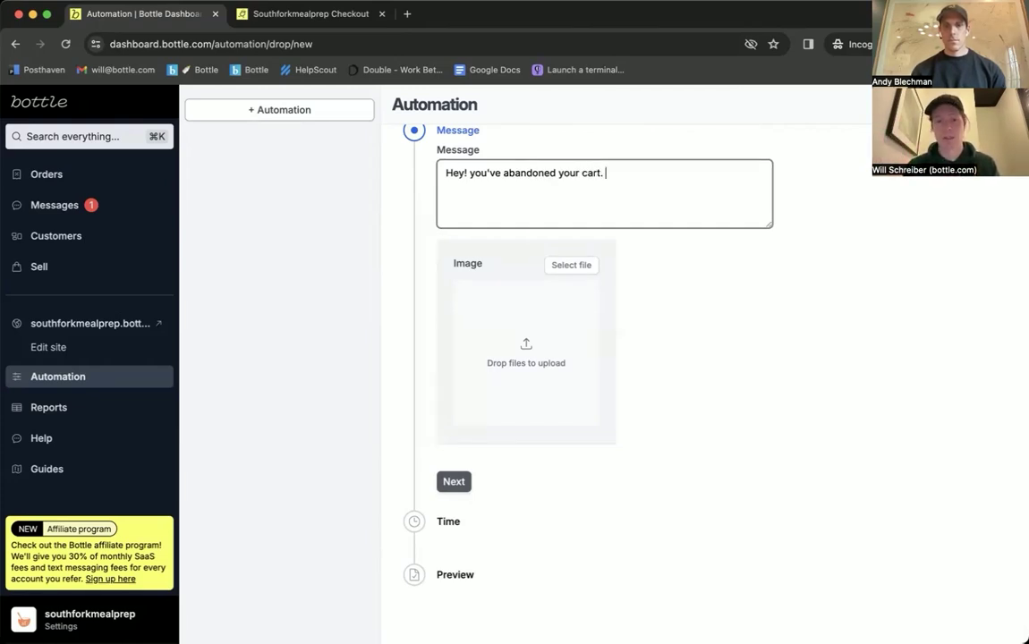
{"action": "left_click", "coordinate": [454, 482]}
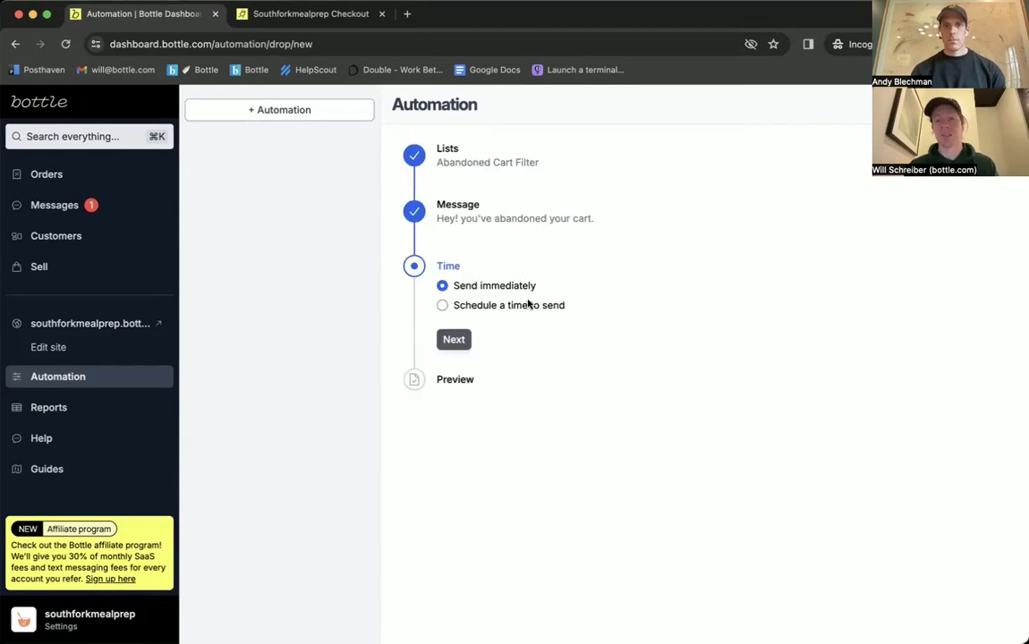
Step: Switch from a scheduled time back to Send immediately and advance to the Preview summary
{"action": "left_click", "coordinate": [519, 307]}
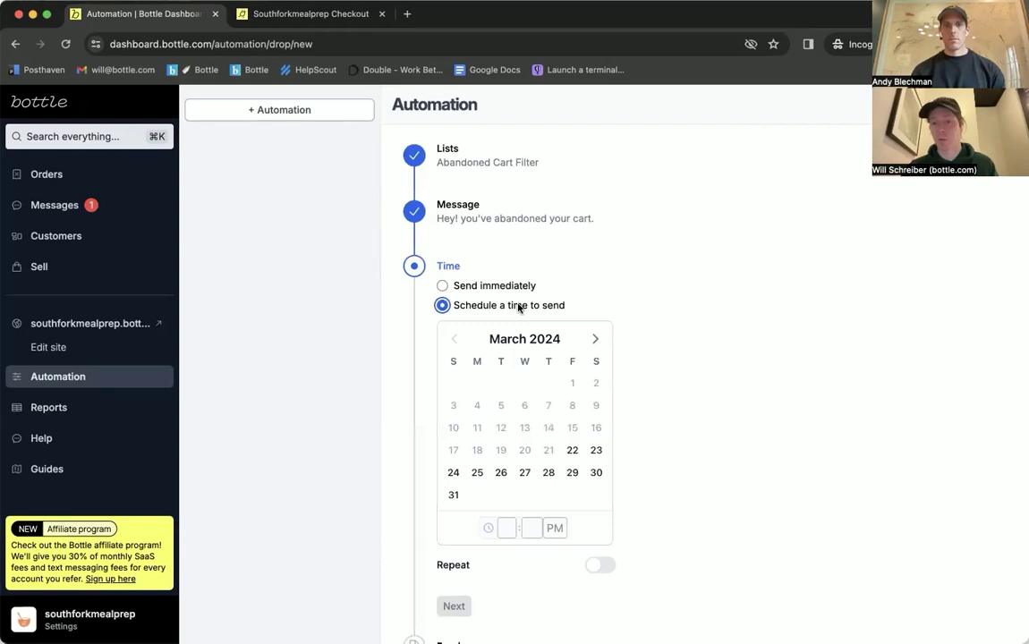
{"action": "left_click", "coordinate": [494, 286]}
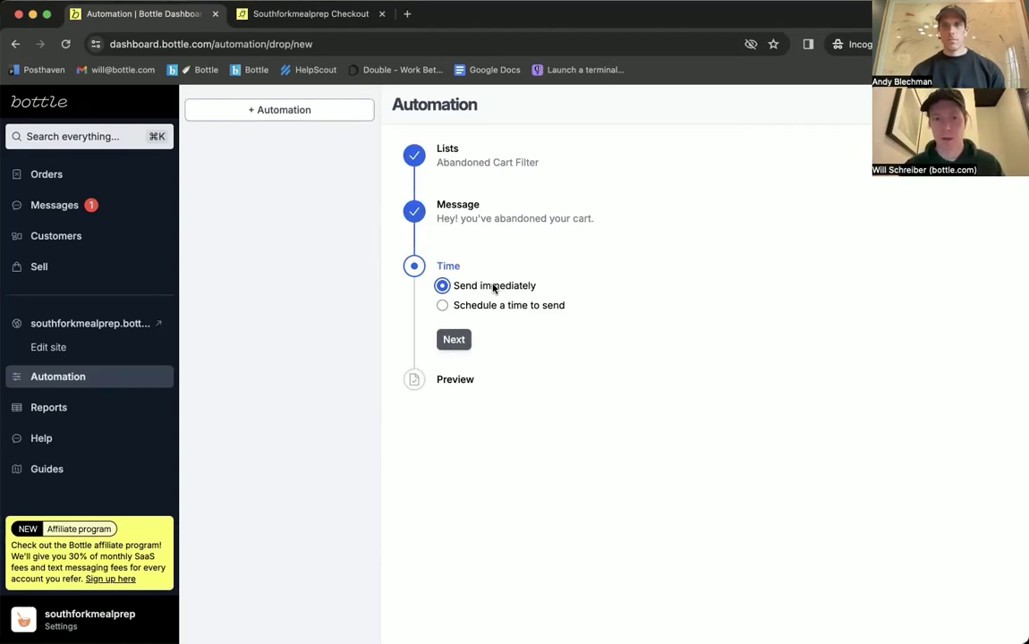
{"action": "left_click", "coordinate": [454, 339]}
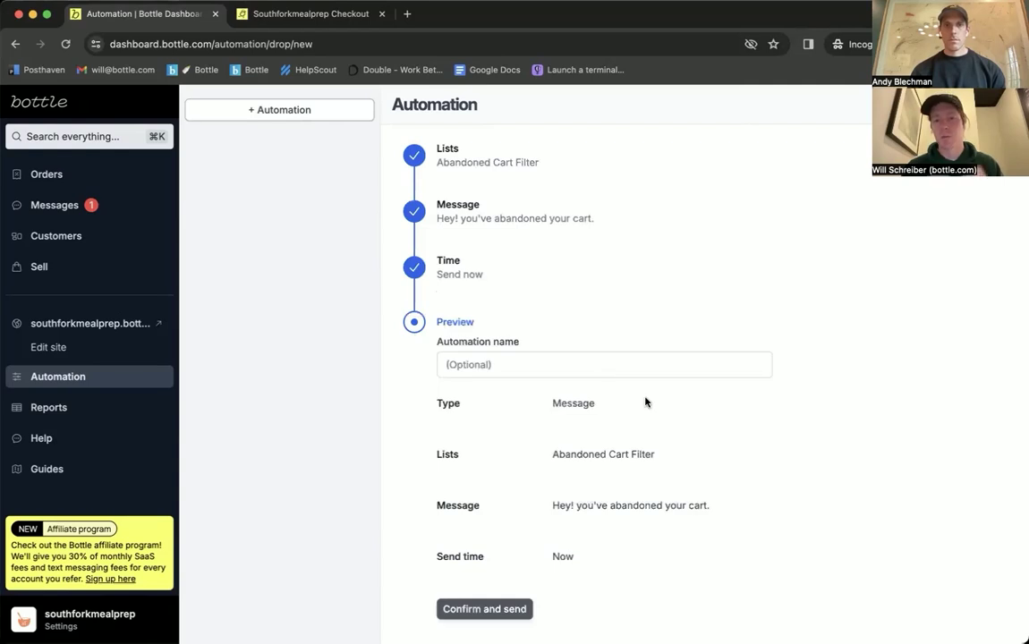
{"action": "scroll", "coordinate": [646, 403], "scroll_direction": "down", "scroll_amount": 1}
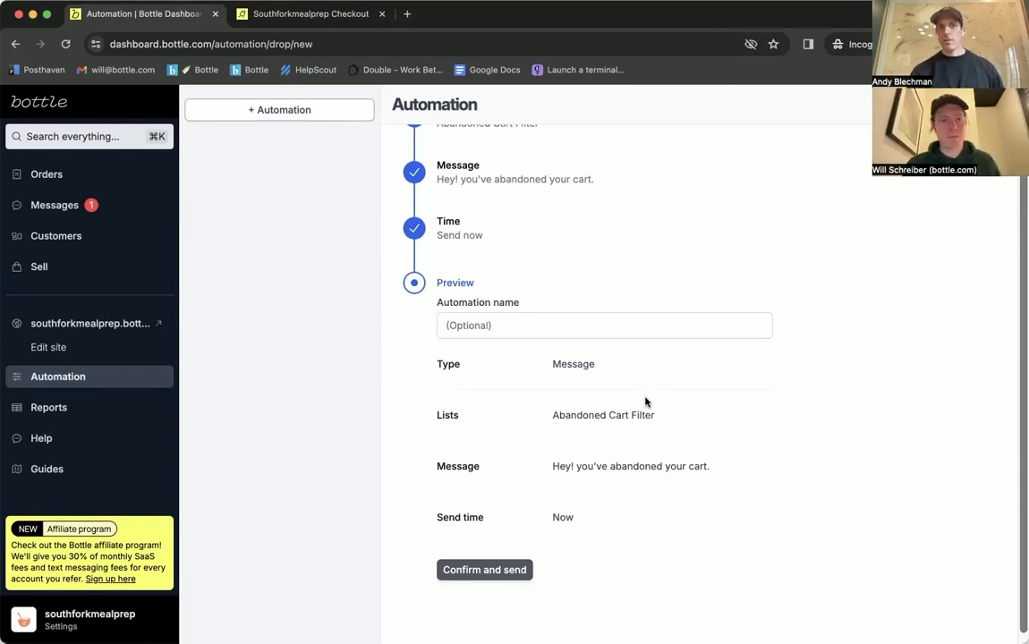
Step: Return through Orders, Sell and Product library to Stores, then open Southfork Weekly Menu - Order Here
{"action": "left_click", "coordinate": [46, 174]}
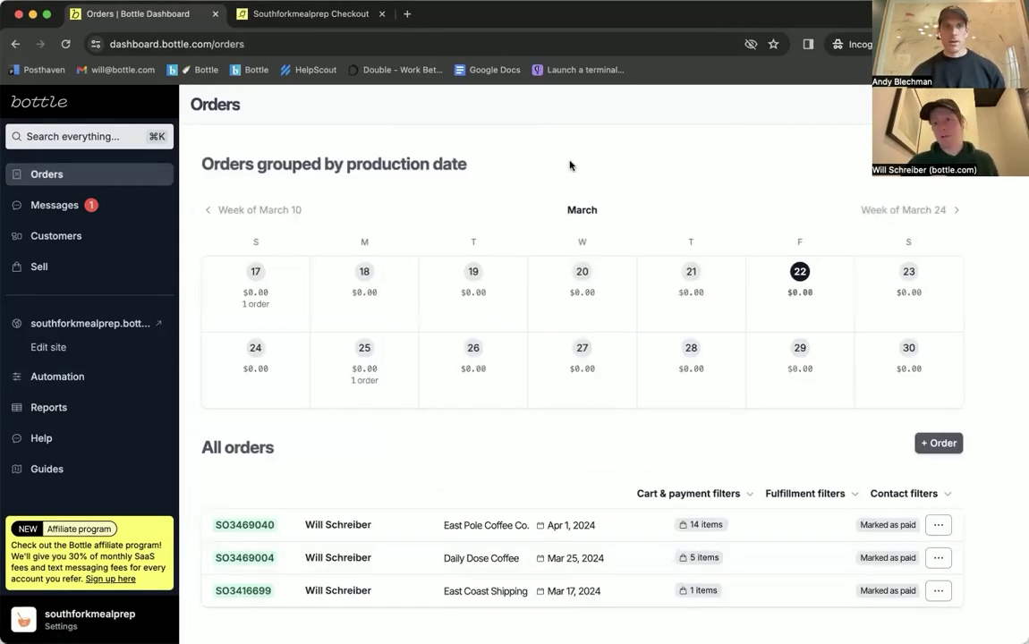
{"action": "left_click", "coordinate": [97, 267]}
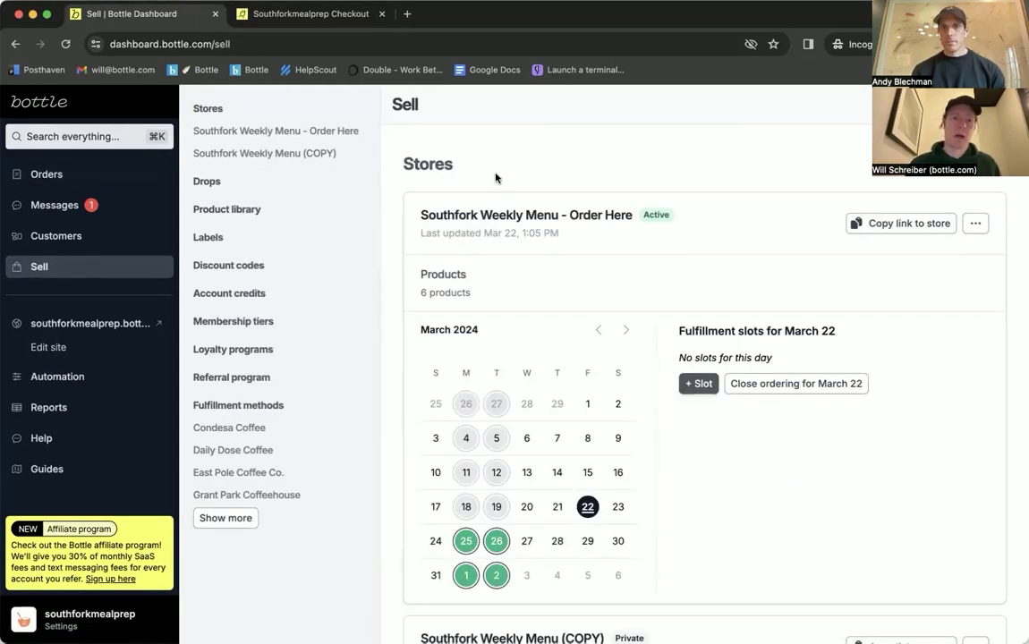
{"action": "left_click", "coordinate": [227, 210]}
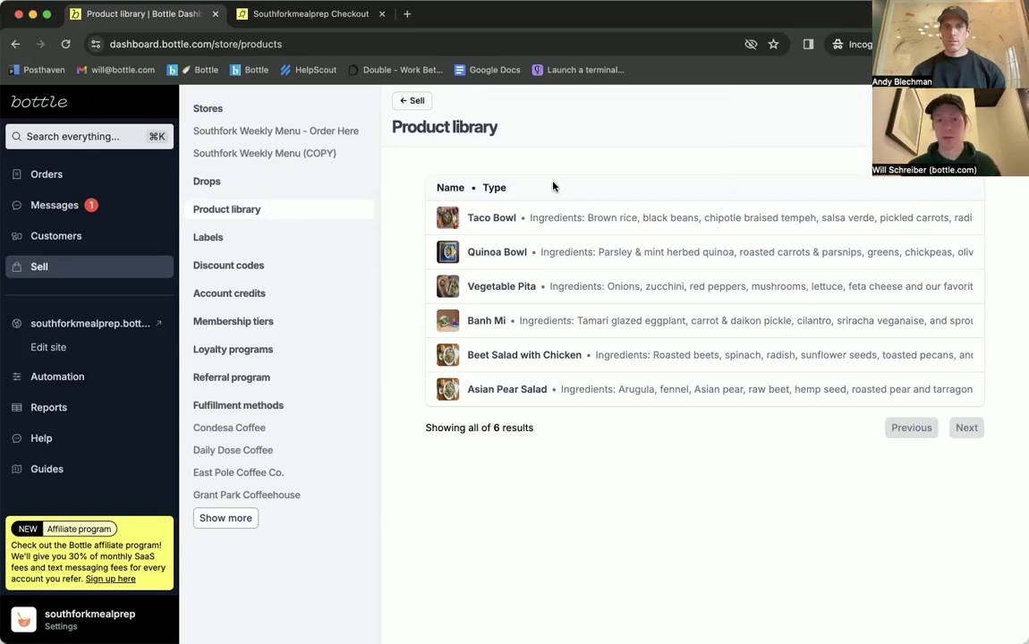
{"action": "left_click", "coordinate": [234, 119]}
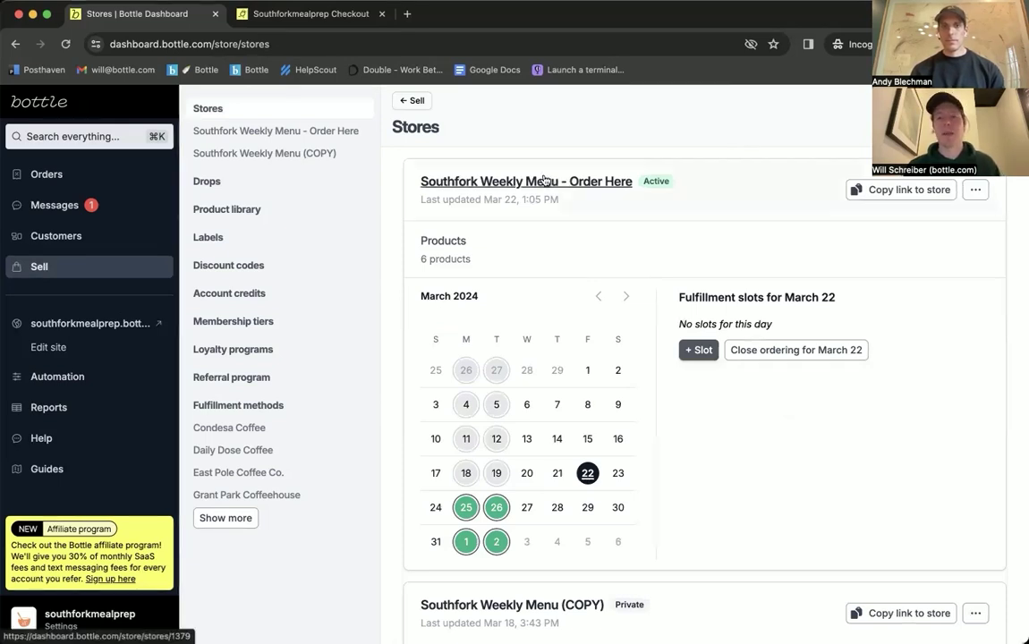
{"action": "left_click", "coordinate": [499, 181]}
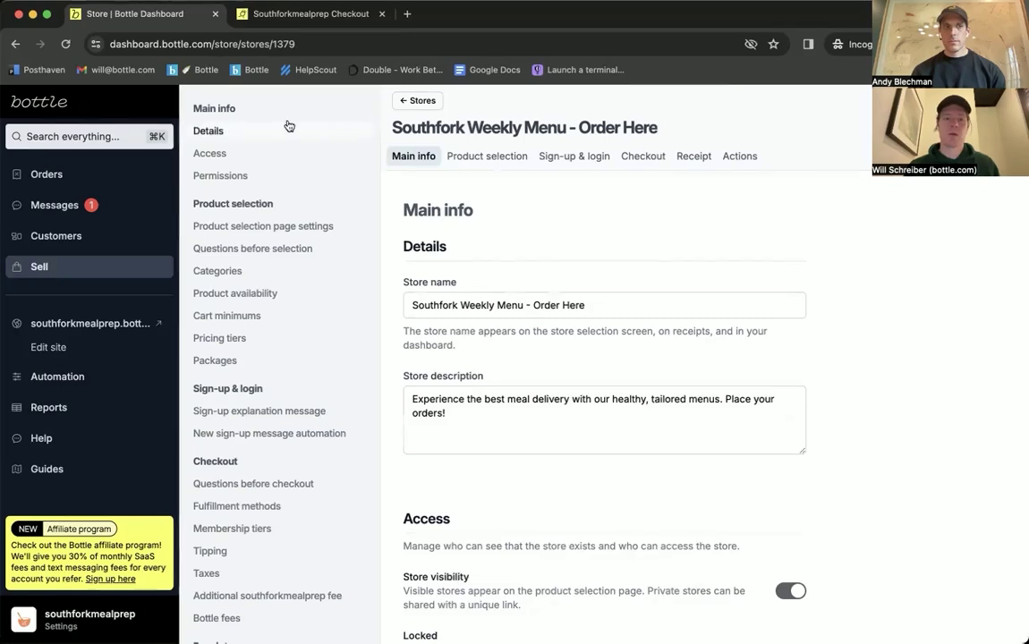
Step: Review the store's name, description and Access settings, then go to Product selection page settings
{"action": "scroll", "coordinate": [584, 292], "scroll_direction": "down", "scroll_amount": 1}
{"action": "left_click", "coordinate": [587, 282]}
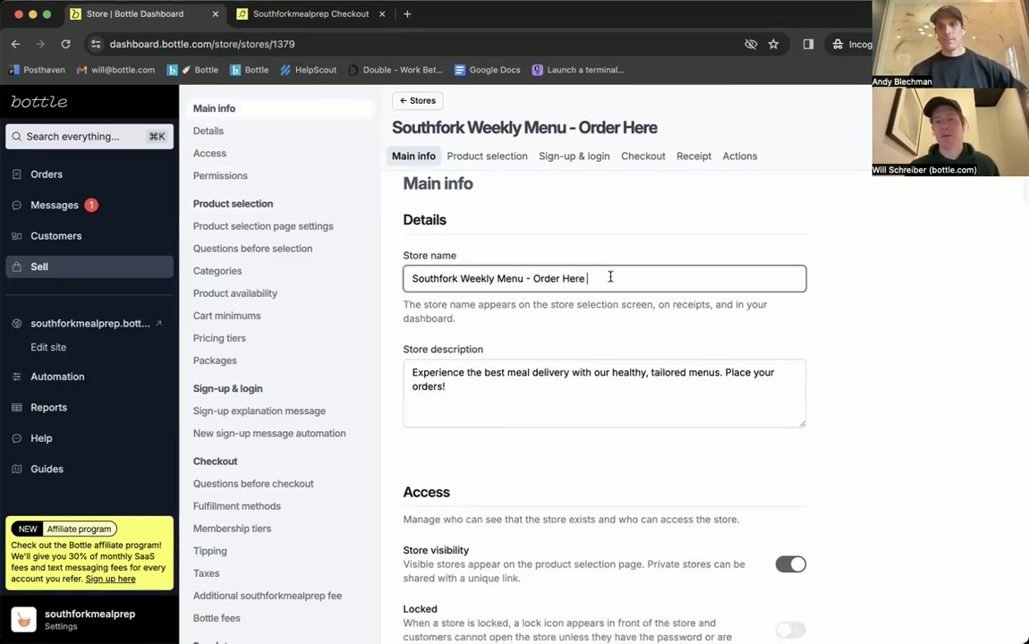
{"action": "scroll", "coordinate": [608, 278], "scroll_direction": "down", "scroll_amount": 3}
{"action": "left_click", "coordinate": [568, 299]}
{"action": "scroll", "coordinate": [568, 300], "scroll_direction": "up", "scroll_amount": 1}
{"action": "scroll", "coordinate": [568, 300], "scroll_direction": "up", "scroll_amount": 2}
{"action": "scroll", "coordinate": [568, 301], "scroll_direction": "down", "scroll_amount": 3}
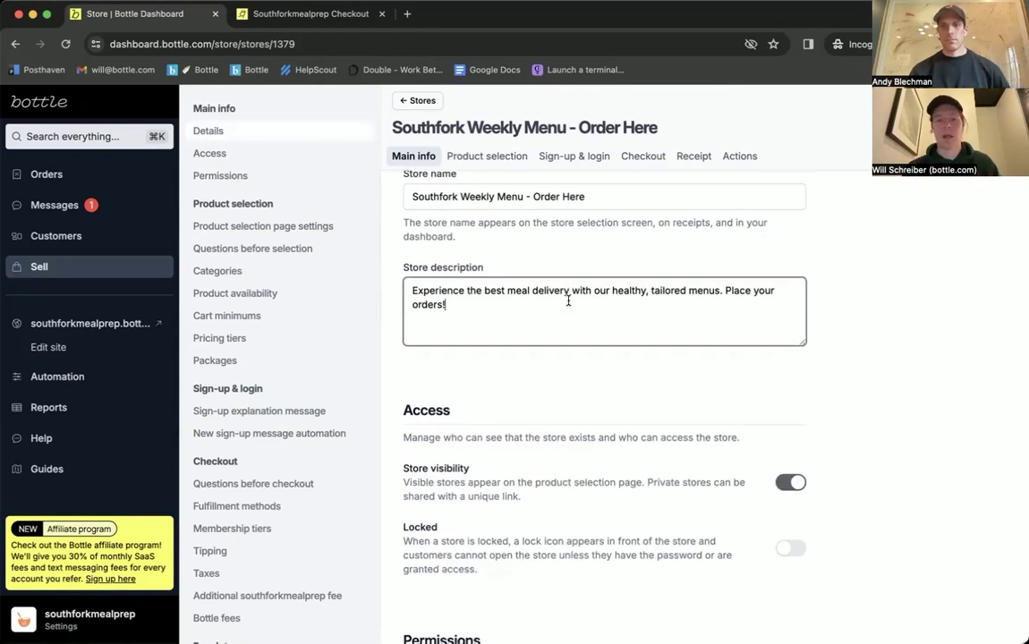
{"action": "scroll", "coordinate": [568, 302], "scroll_direction": "down", "scroll_amount": 5}
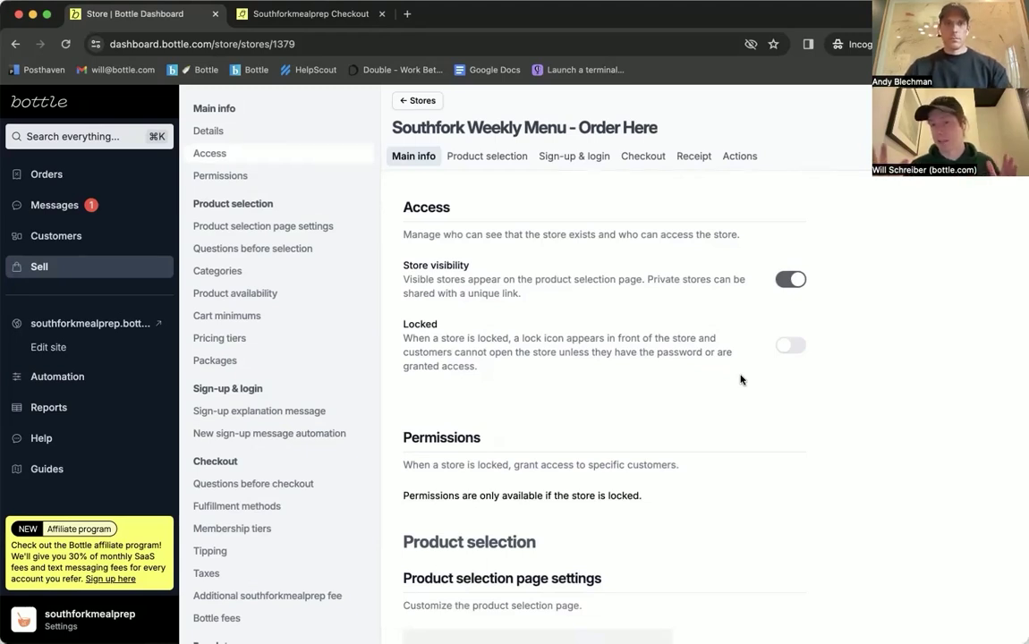
{"action": "scroll", "coordinate": [740, 380], "scroll_direction": "down", "scroll_amount": 1}
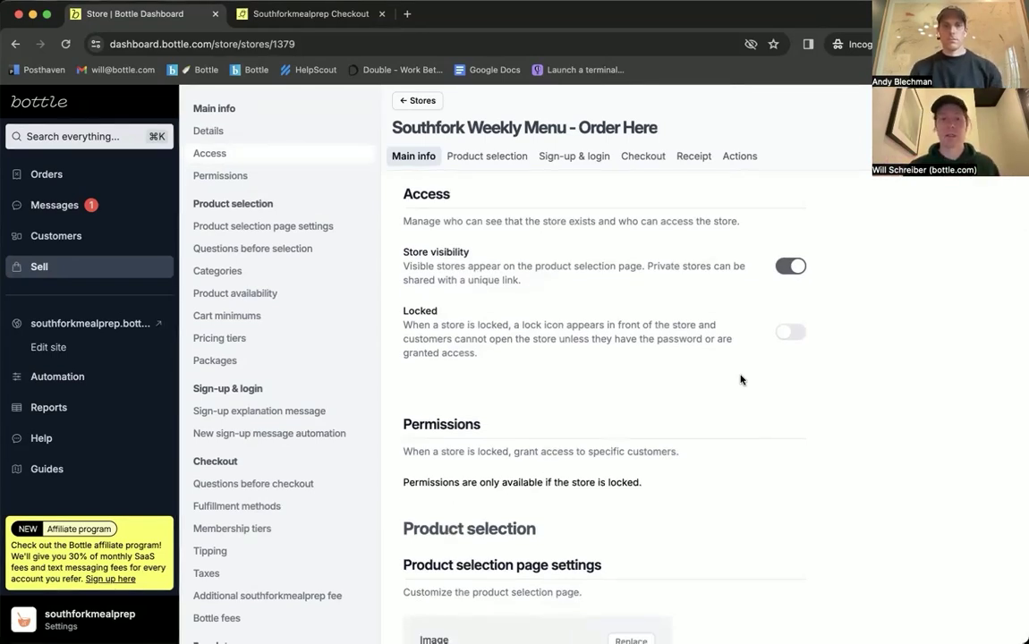
{"action": "scroll", "coordinate": [740, 380], "scroll_direction": "down", "scroll_amount": 5}
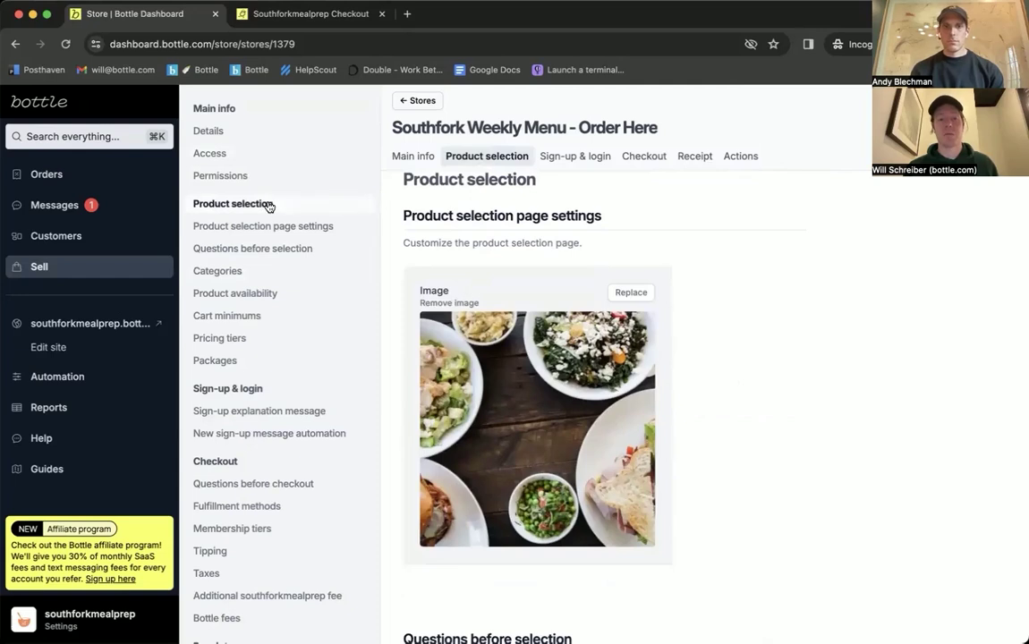
{"action": "left_click", "coordinate": [260, 204]}
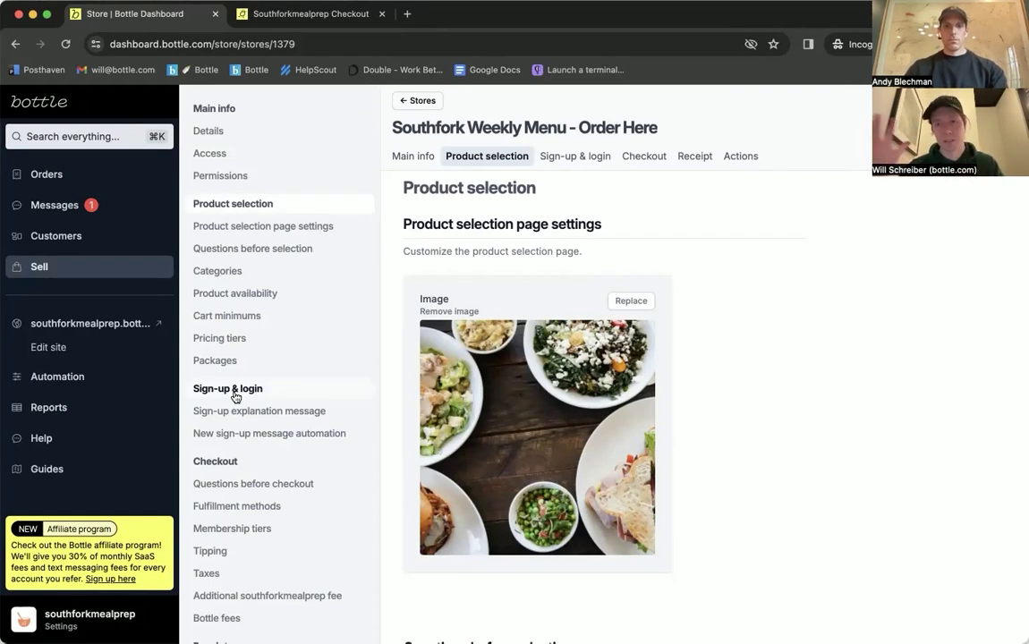
{"action": "left_click", "coordinate": [215, 464]}
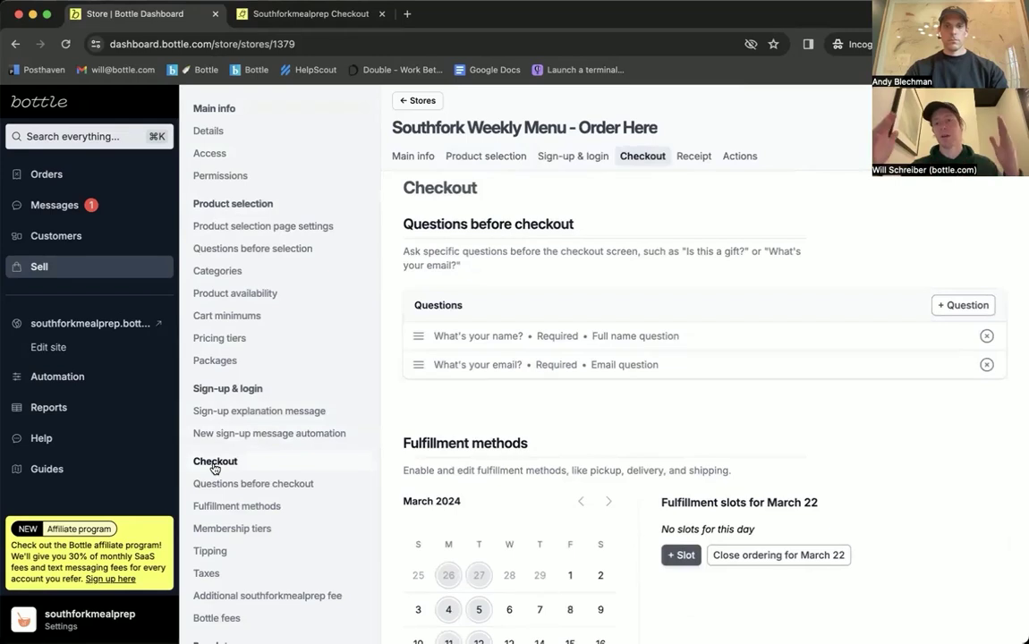
{"action": "scroll", "coordinate": [215, 469], "scroll_direction": "down", "scroll_amount": 3}
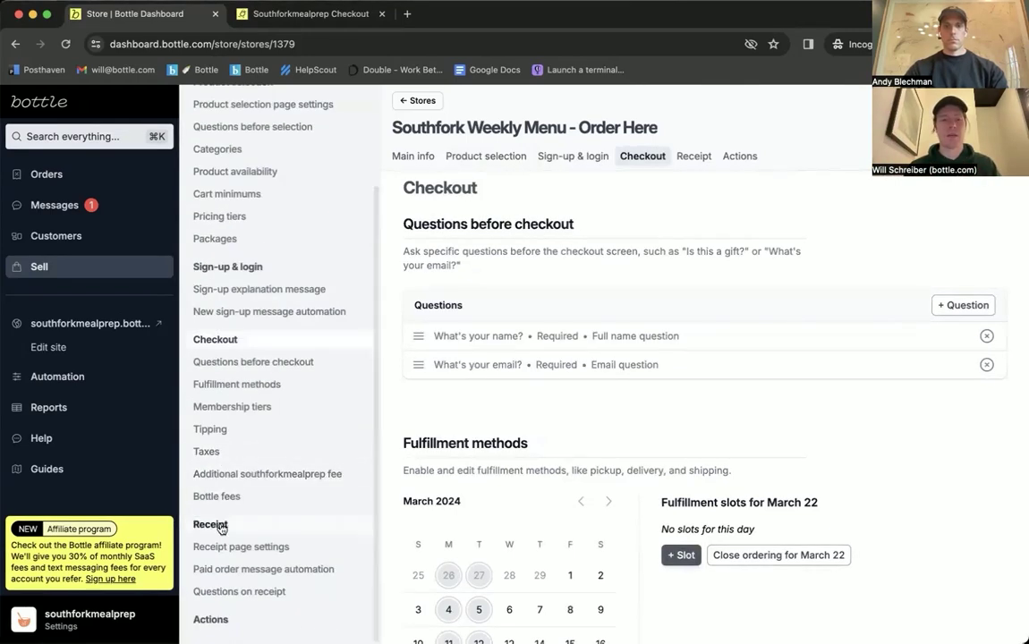
{"action": "left_click", "coordinate": [211, 525]}
{"action": "scroll", "coordinate": [219, 528], "scroll_direction": "up", "scroll_amount": 3}
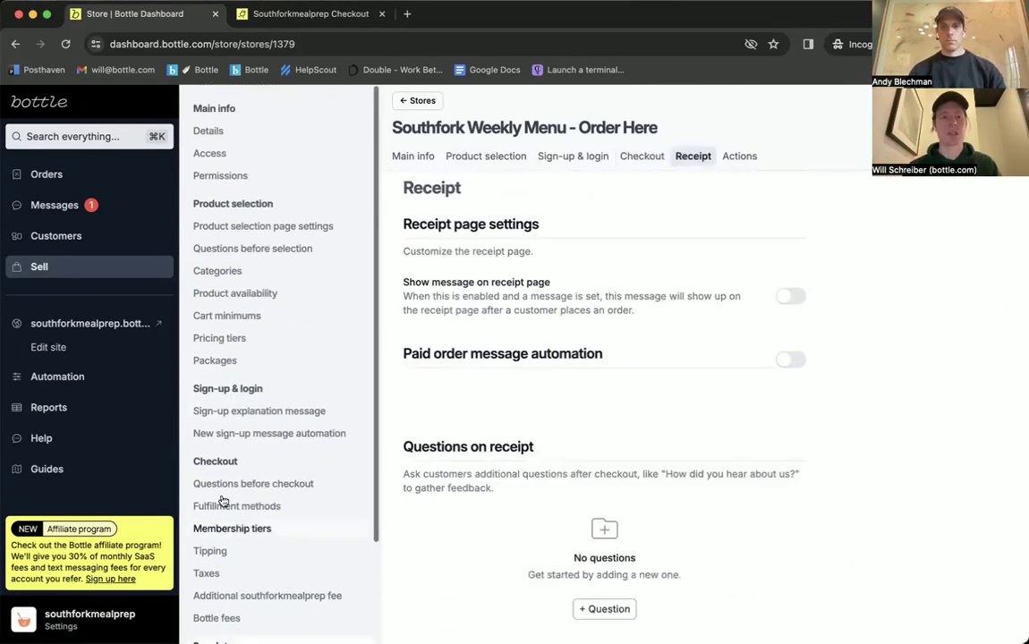
{"action": "left_click", "coordinate": [264, 207]}
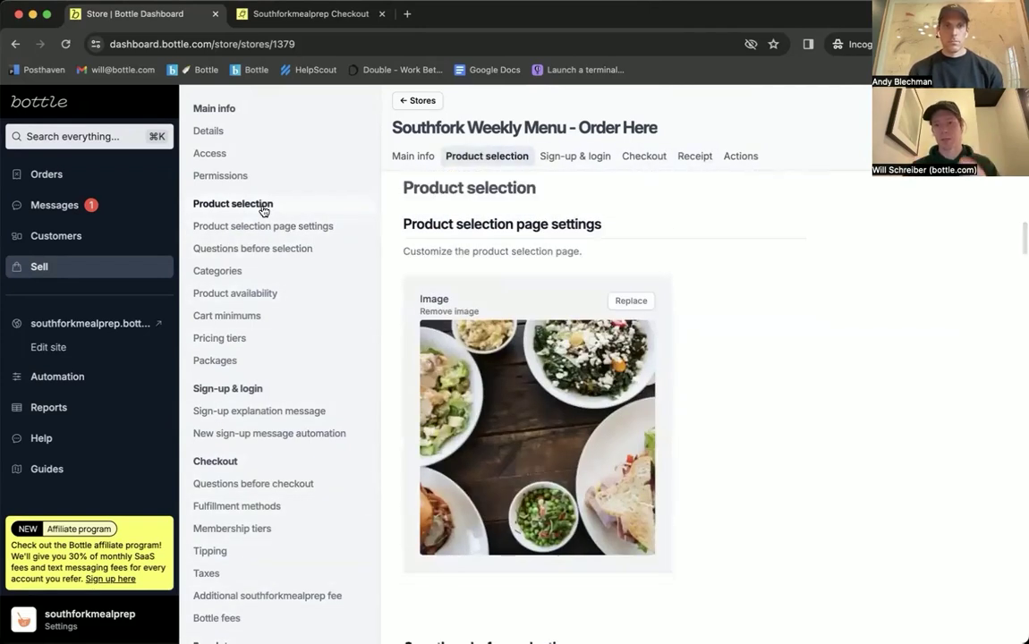
{"action": "scroll", "coordinate": [537, 251], "scroll_direction": "down", "scroll_amount": 5}
{"action": "scroll", "coordinate": [620, 231], "scroll_direction": "up", "scroll_amount": 1}
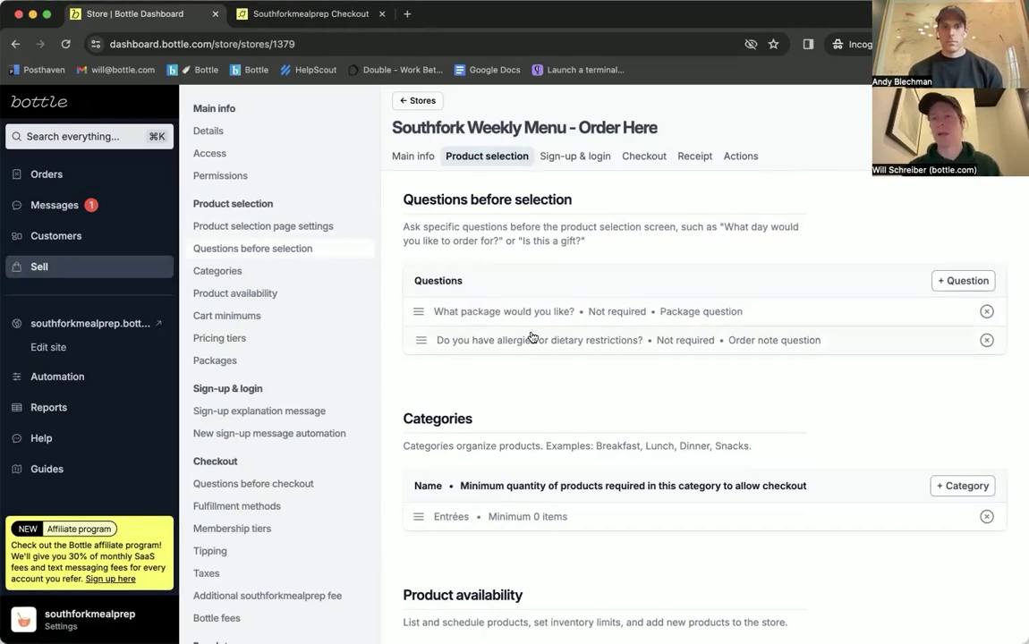
{"action": "left_click", "coordinate": [975, 284]}
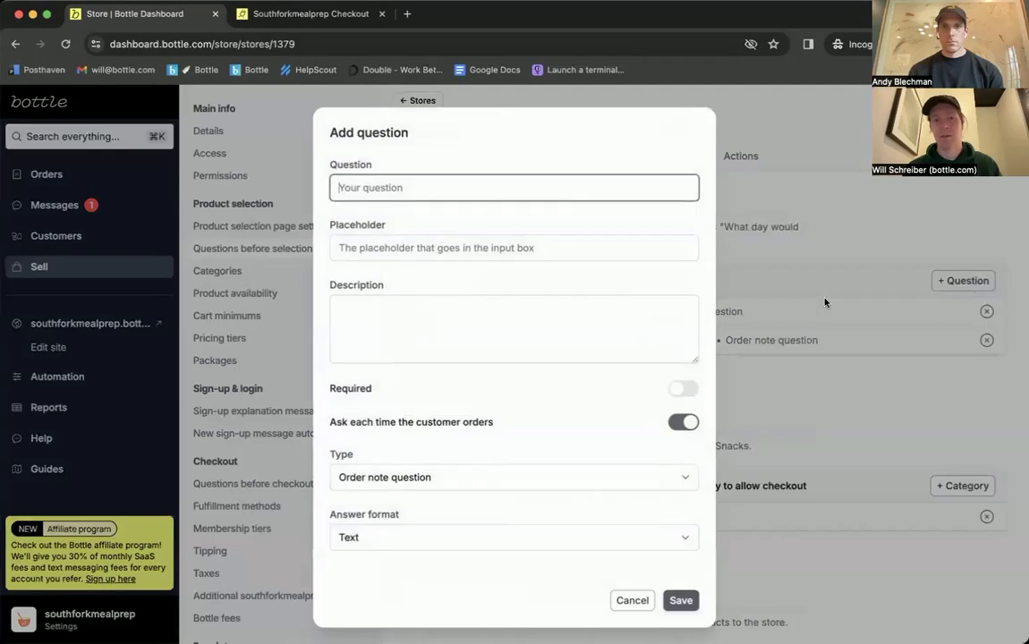
{"action": "left_click", "coordinate": [484, 478]}
{"action": "left_click", "coordinate": [482, 546]}
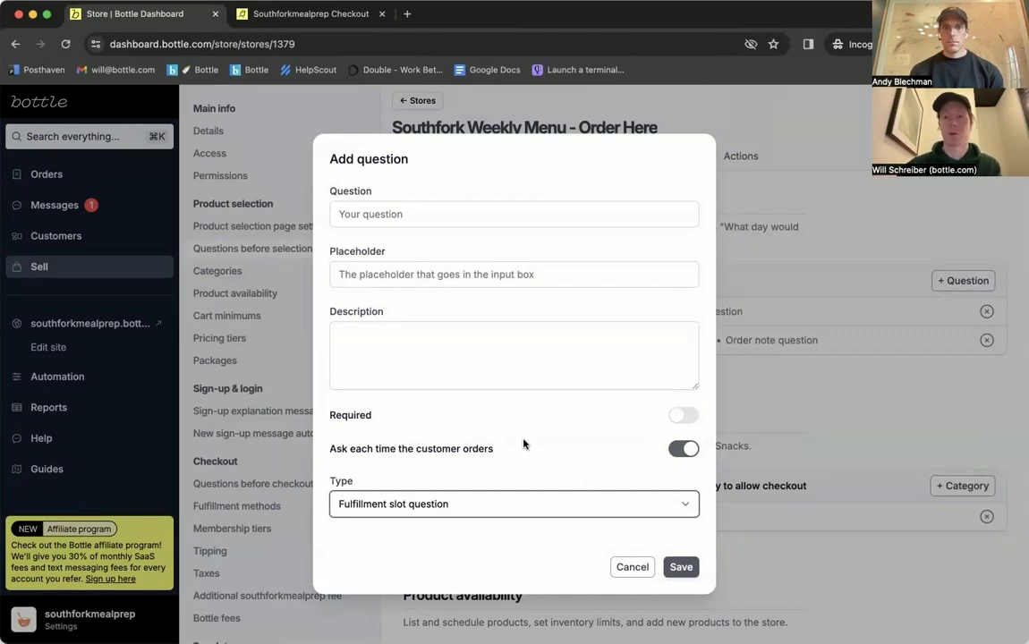
{"action": "left_click", "coordinate": [775, 376]}
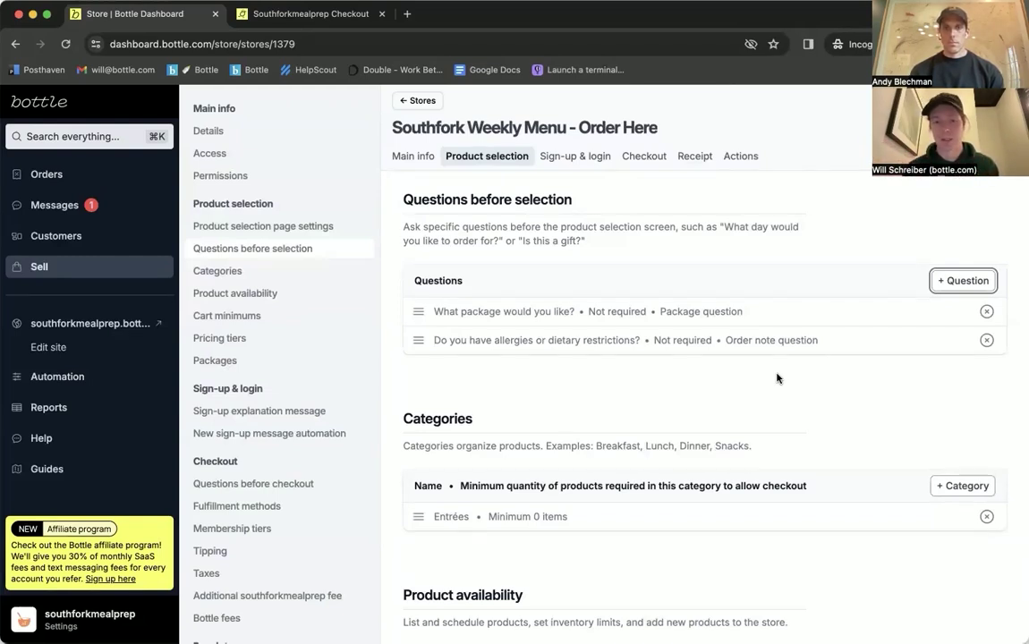
{"action": "scroll", "coordinate": [777, 376], "scroll_direction": "down", "scroll_amount": 5}
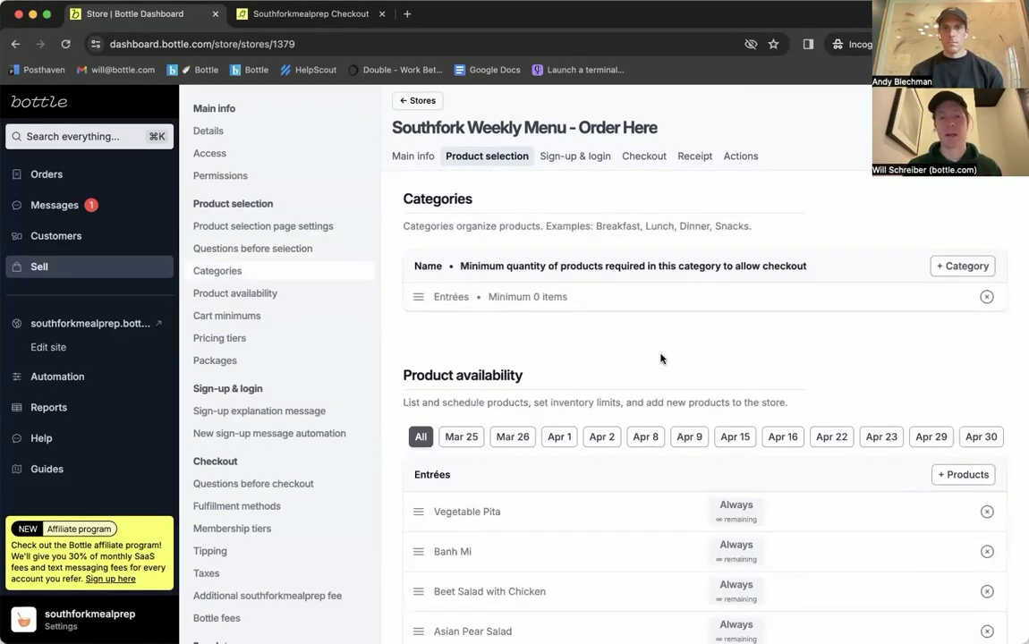
Step: Create a new product category named 'Add-ons'
{"action": "left_click", "coordinate": [940, 266]}
{"action": "type", "text": "Add-ons"}
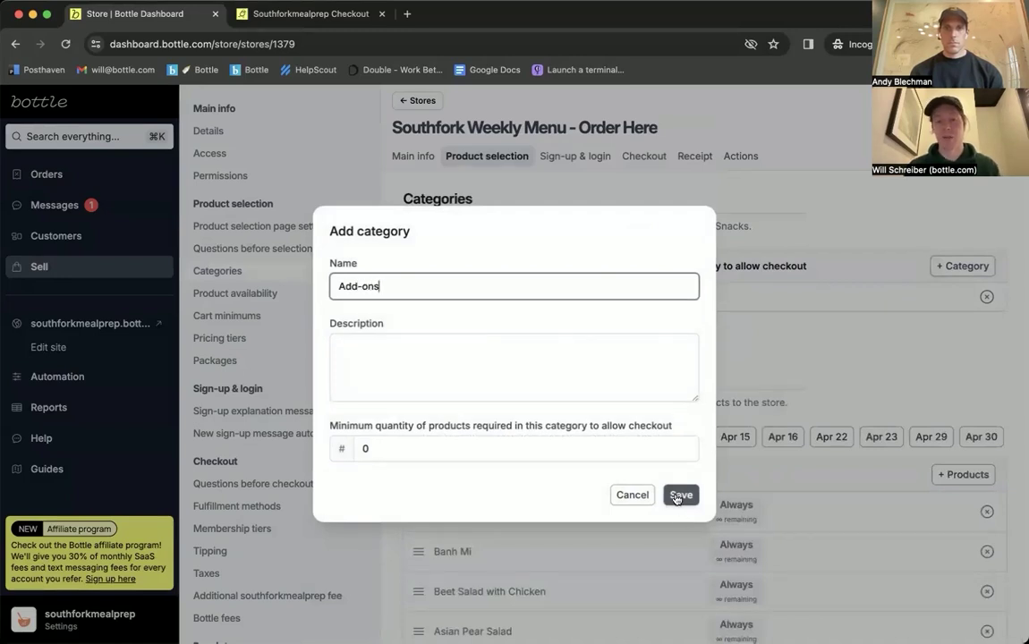
{"action": "left_click", "coordinate": [680, 496]}
{"action": "scroll", "coordinate": [643, 340], "scroll_direction": "down", "scroll_amount": 3}
{"action": "scroll", "coordinate": [643, 362], "scroll_direction": "down", "scroll_amount": 3}
{"action": "scroll", "coordinate": [612, 371], "scroll_direction": "up", "scroll_amount": 2}
{"action": "scroll", "coordinate": [612, 371], "scroll_direction": "up", "scroll_amount": 1}
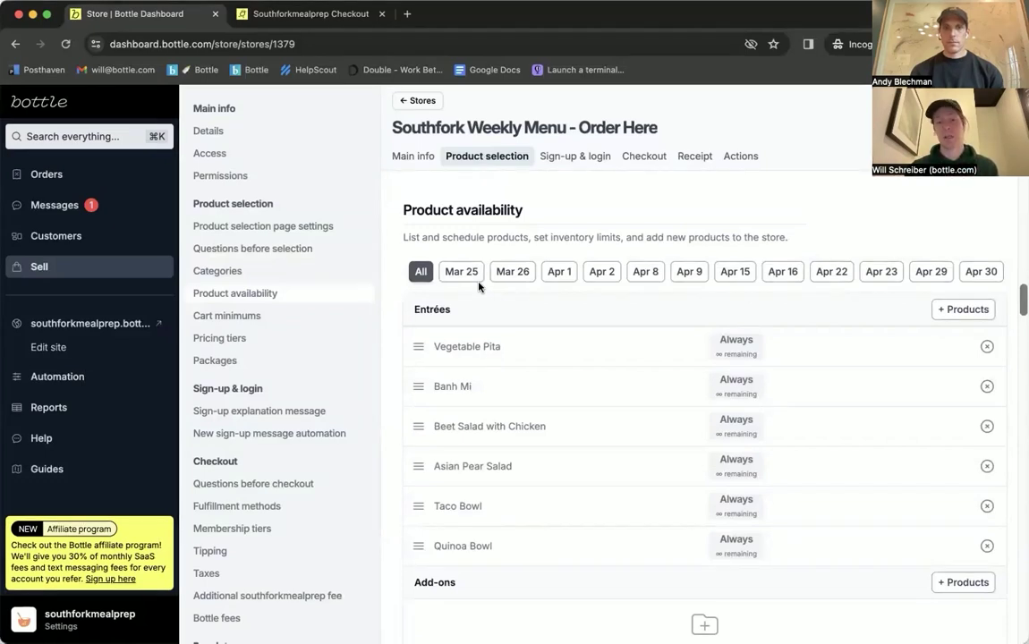
Step: Add Beet Salad with Chicken as an Apr 1 add-on, then show products for all dates
{"action": "left_click", "coordinate": [421, 272]}
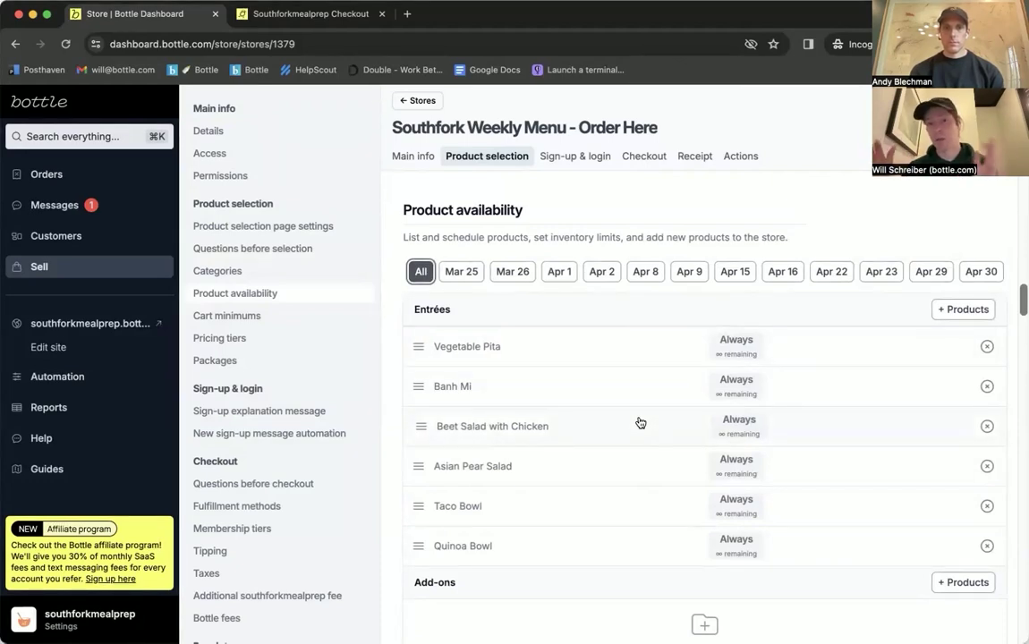
{"action": "left_click", "coordinate": [559, 270]}
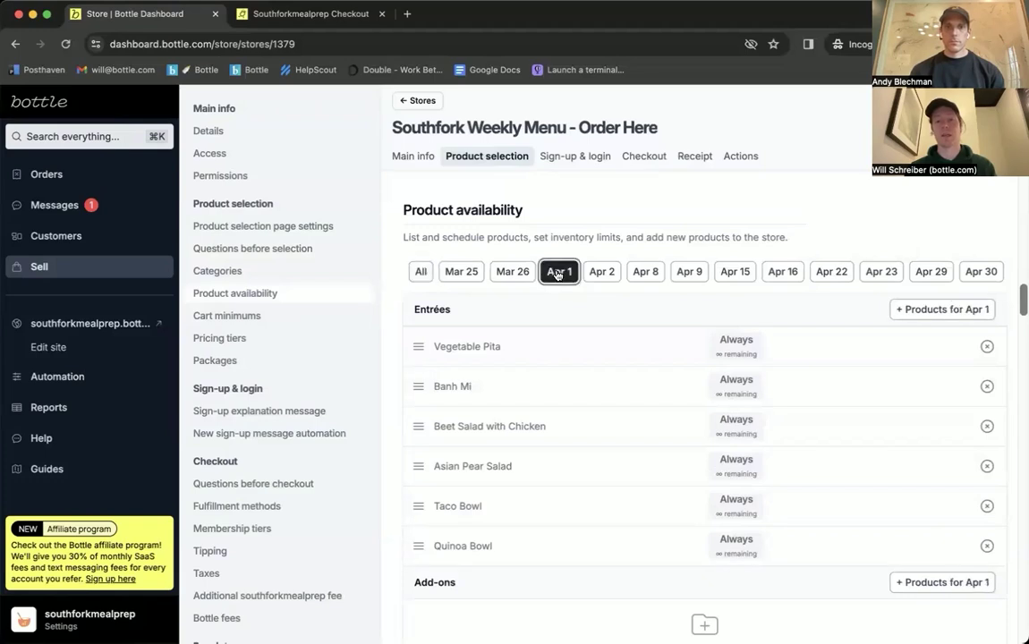
{"action": "scroll", "coordinate": [800, 516], "scroll_direction": "down", "scroll_amount": 1}
{"action": "scroll", "coordinate": [800, 516], "scroll_direction": "down", "scroll_amount": 2}
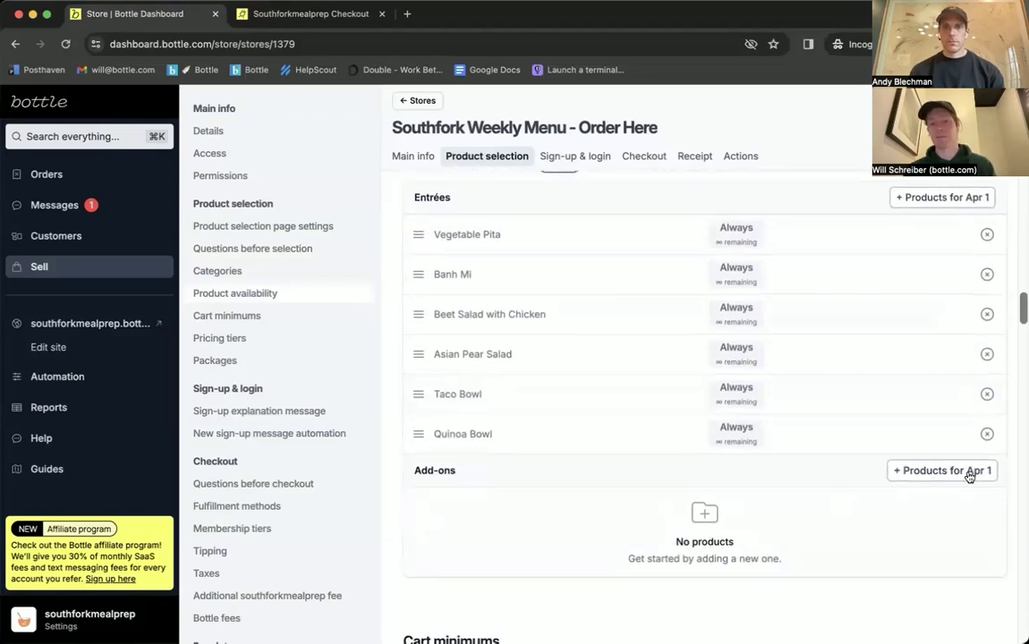
{"action": "left_click", "coordinate": [967, 471]}
{"action": "type", "text": "chicken"}
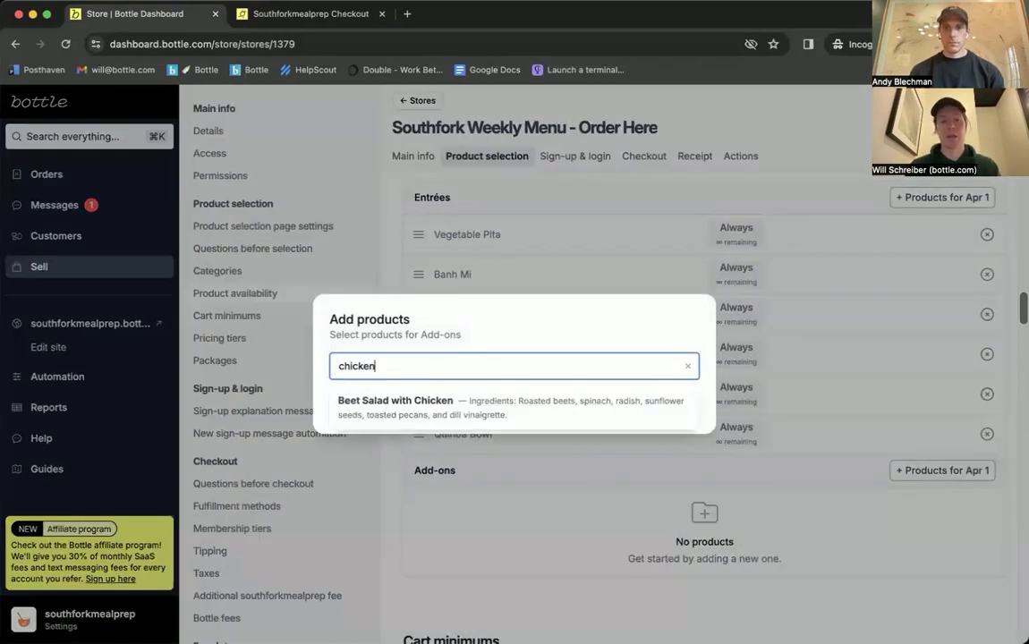
{"action": "left_click", "coordinate": [455, 417]}
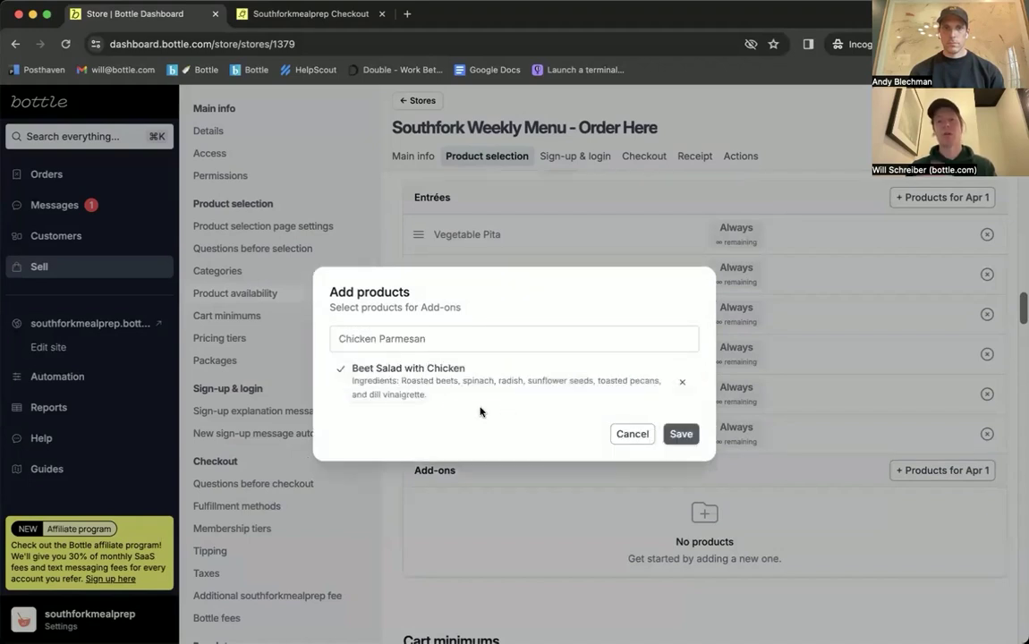
{"action": "left_click", "coordinate": [682, 434]}
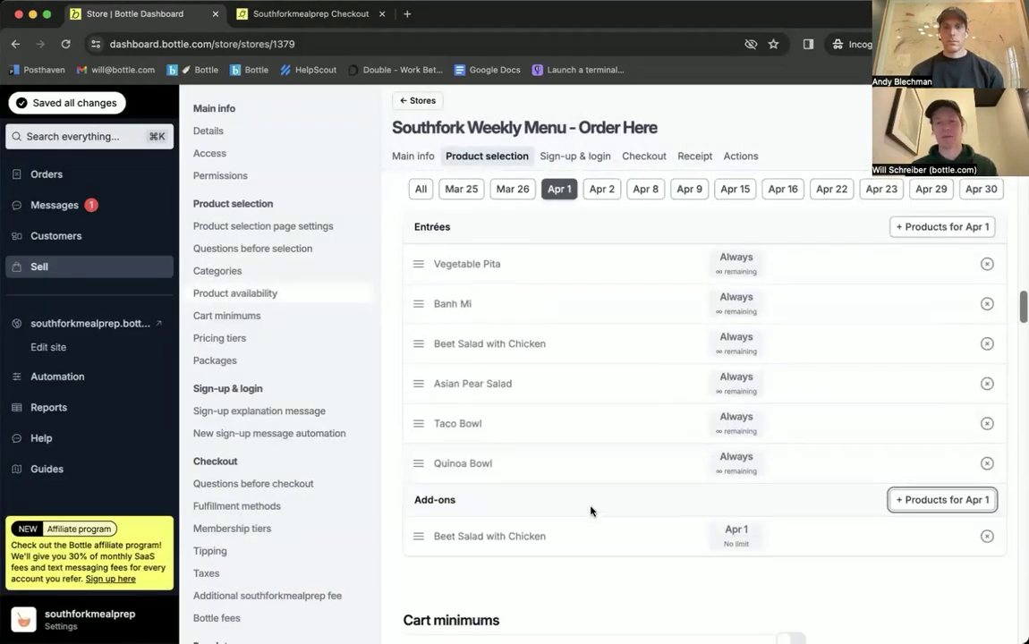
{"action": "scroll", "coordinate": [592, 508], "scroll_direction": "up", "scroll_amount": 1}
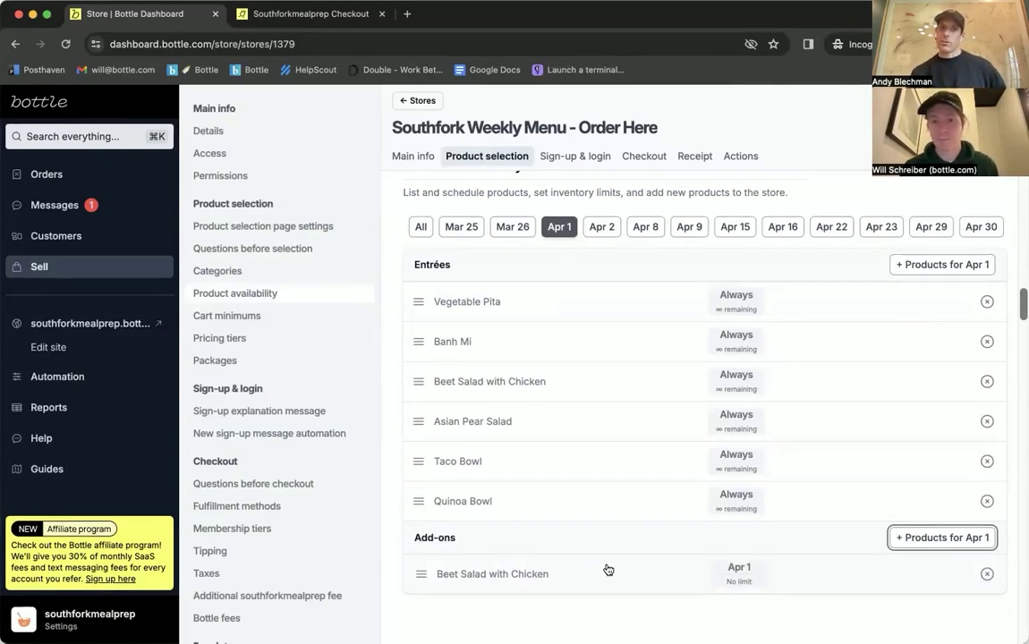
{"action": "left_click", "coordinate": [416, 235]}
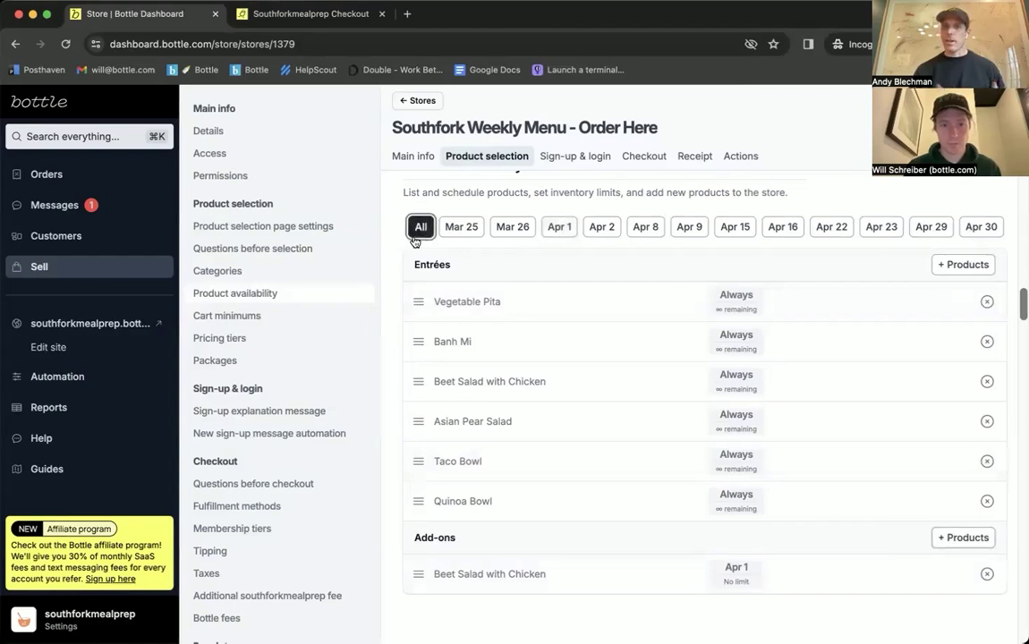
{"action": "left_click", "coordinate": [559, 229]}
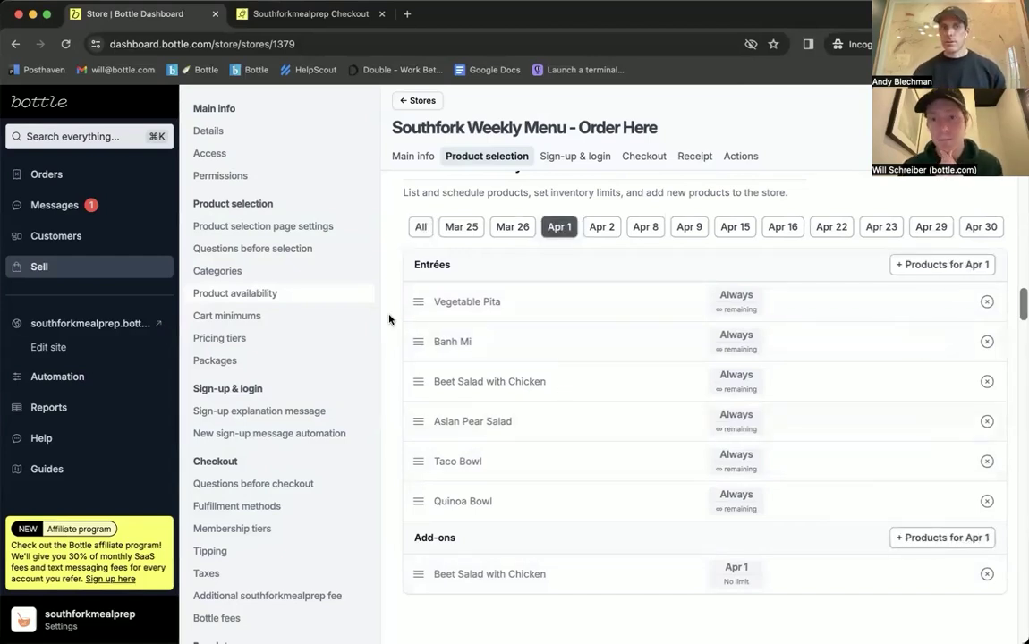
{"action": "scroll", "coordinate": [388, 320], "scroll_direction": "down", "scroll_amount": 10}
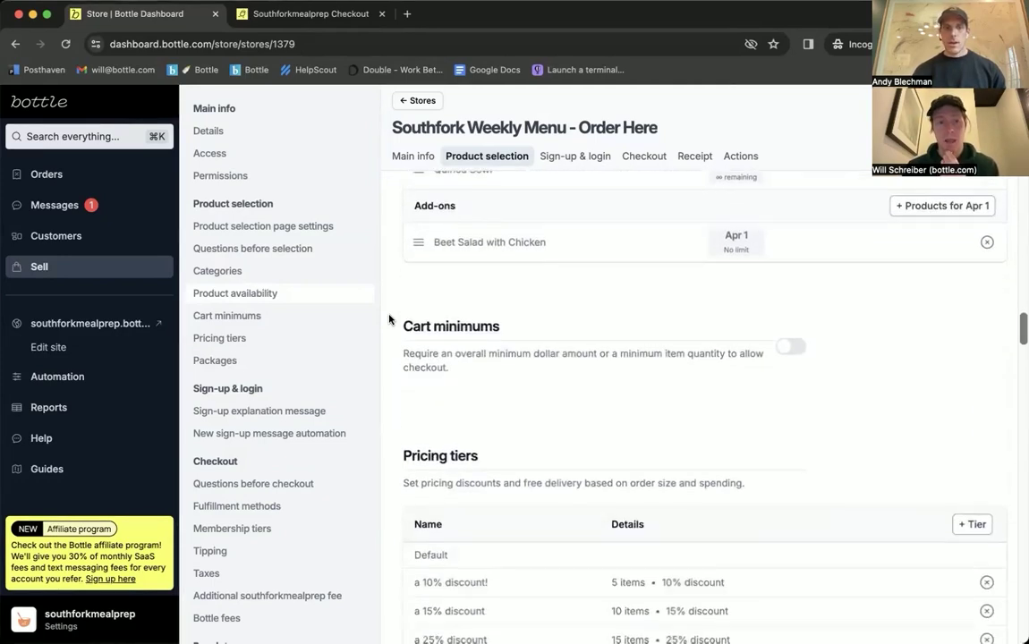
{"action": "scroll", "coordinate": [388, 320], "scroll_direction": "up", "scroll_amount": 4}
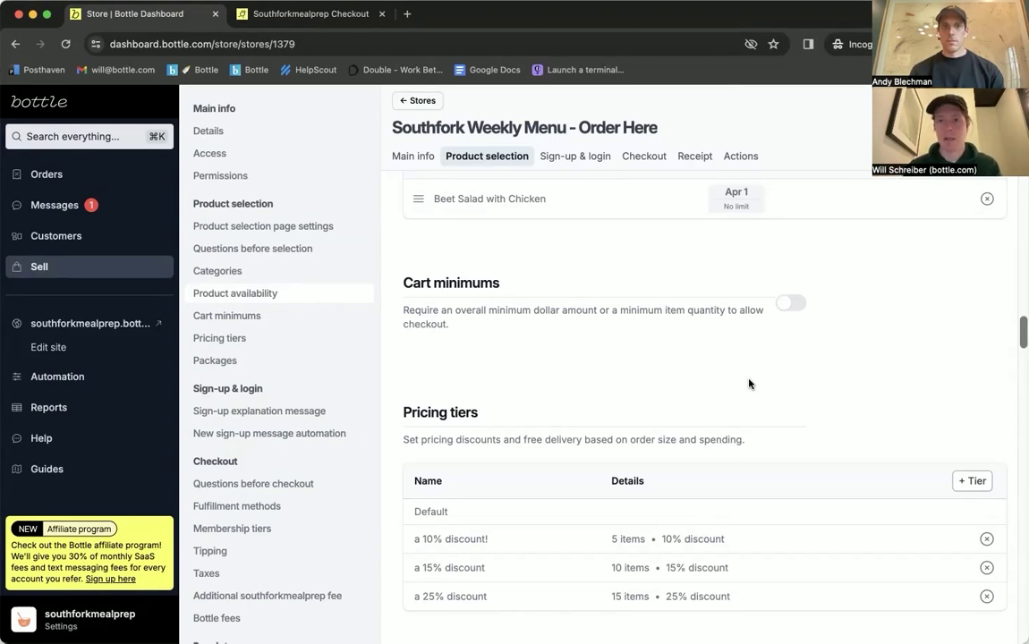
{"action": "scroll", "coordinate": [749, 384], "scroll_direction": "down", "scroll_amount": 3}
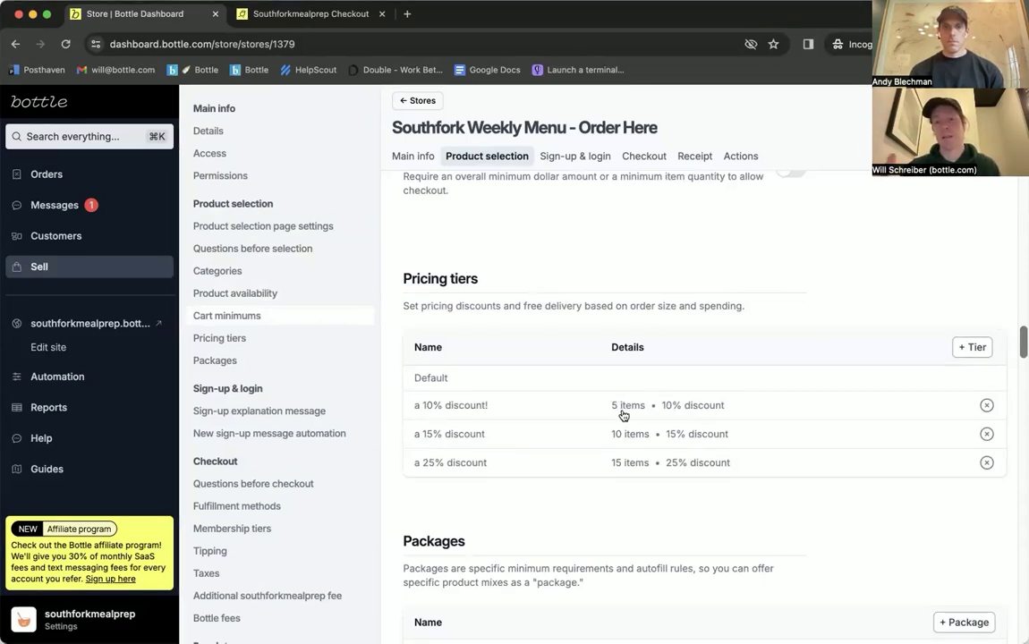
{"action": "left_click", "coordinate": [973, 347]}
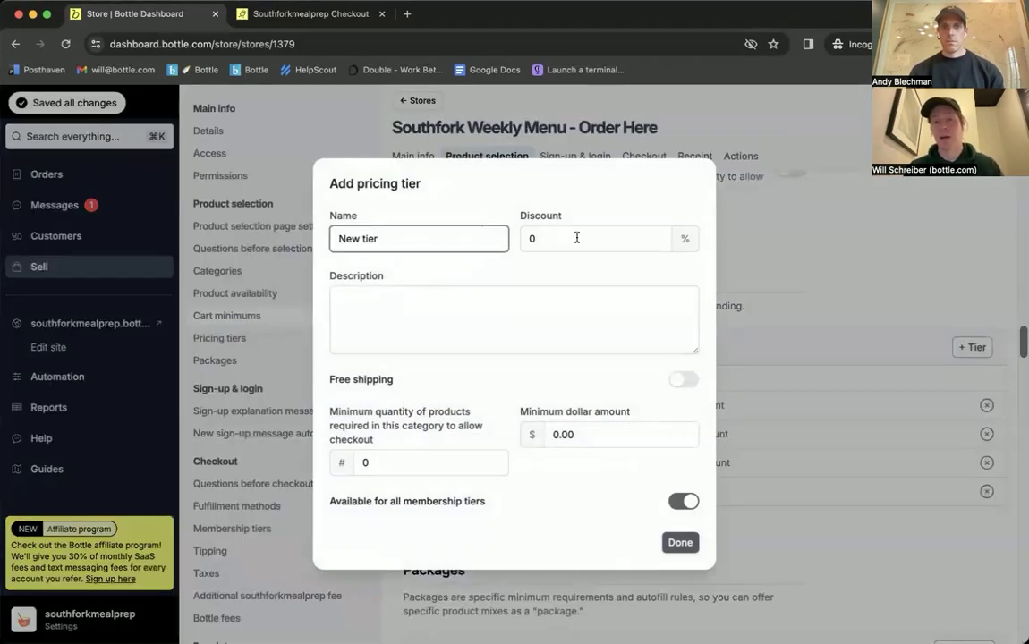
{"action": "left_click", "coordinate": [563, 434]}
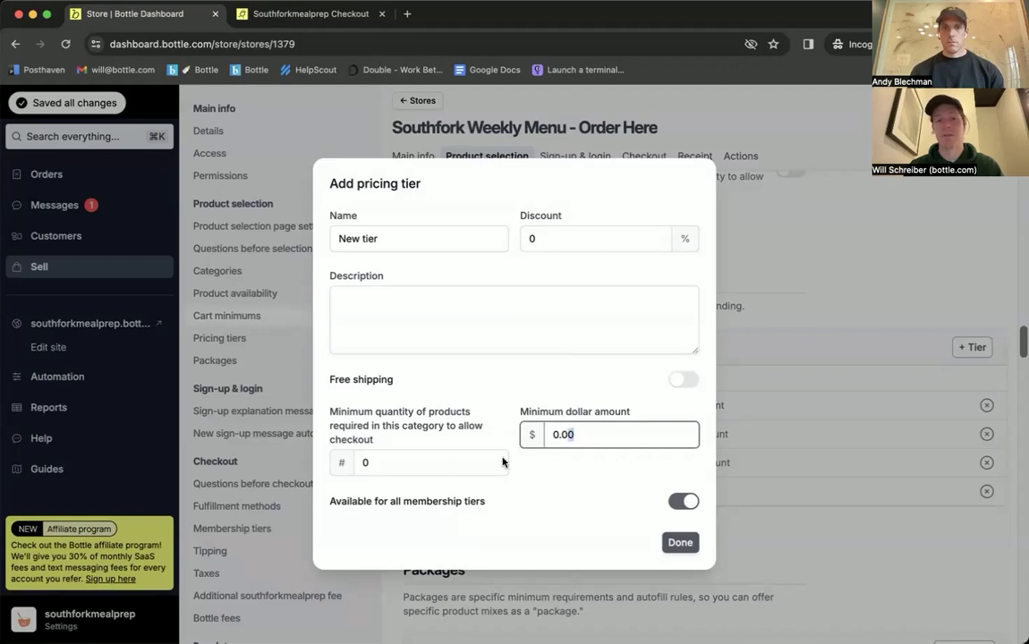
{"action": "left_click", "coordinate": [422, 463]}
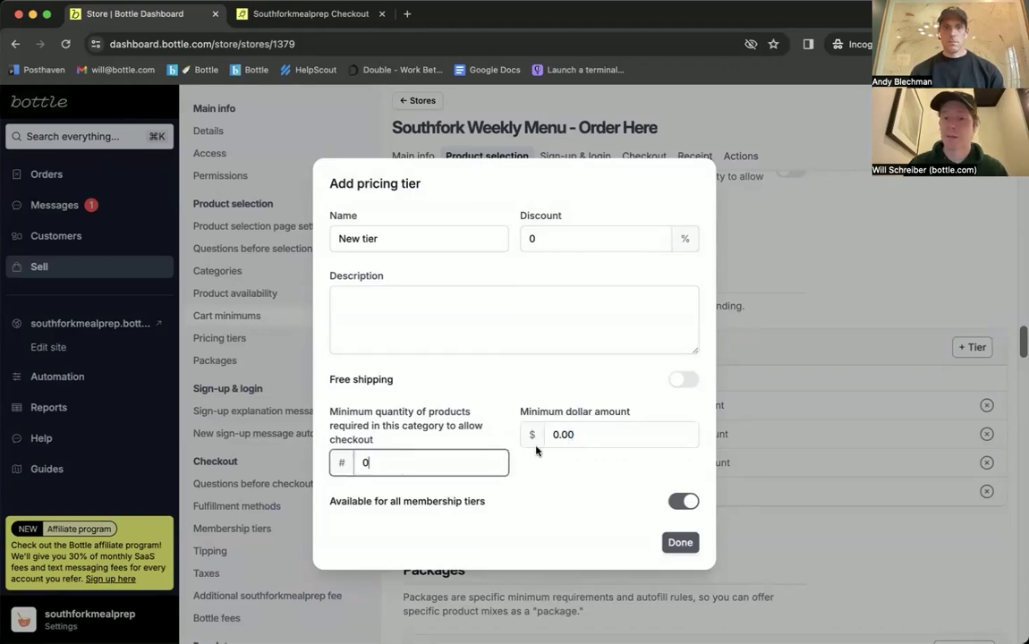
{"action": "left_click", "coordinate": [599, 434]}
{"action": "key", "text": "super+a"}
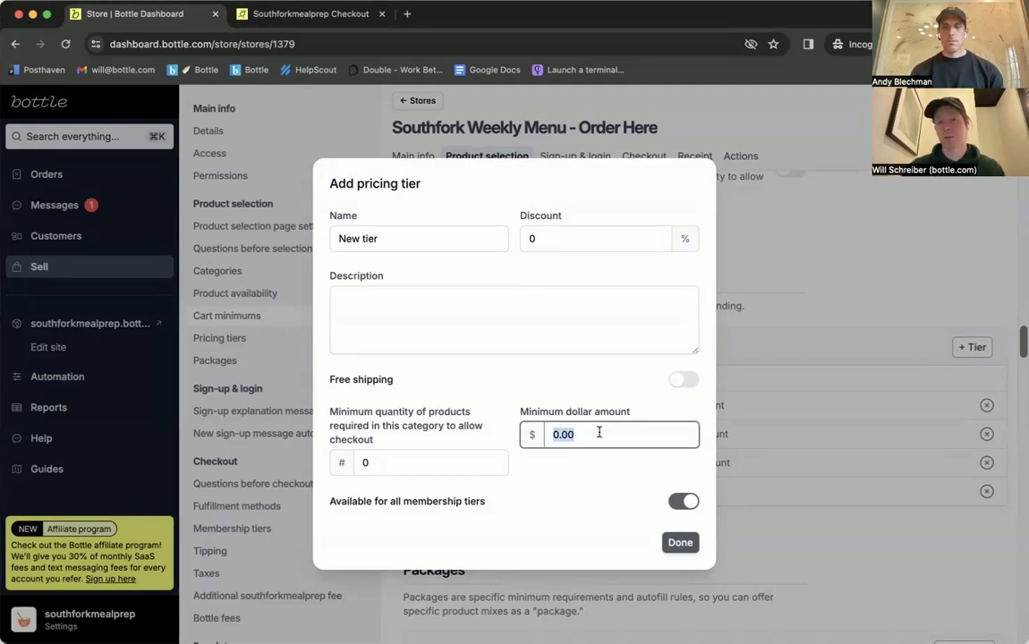
{"action": "left_click", "coordinate": [822, 344]}
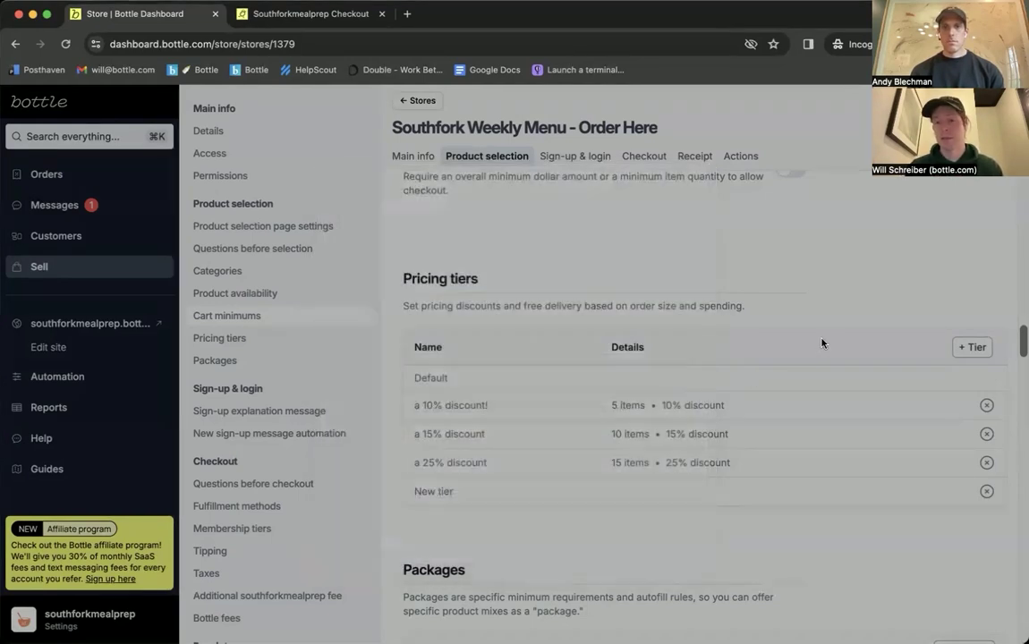
{"action": "left_click", "coordinate": [987, 492]}
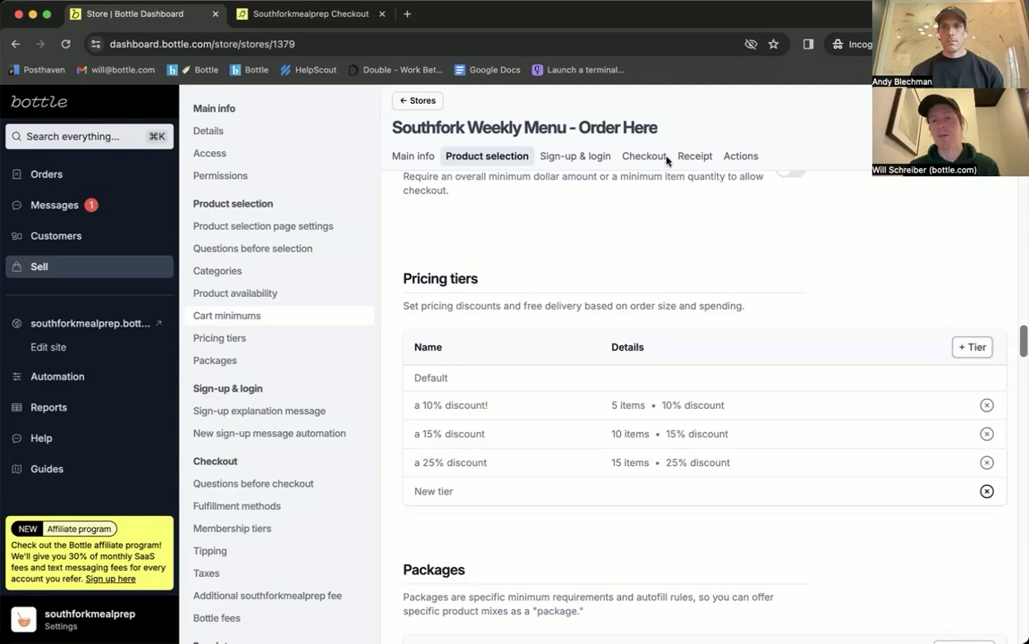
{"action": "scroll", "coordinate": [663, 243], "scroll_direction": "down", "scroll_amount": 2}
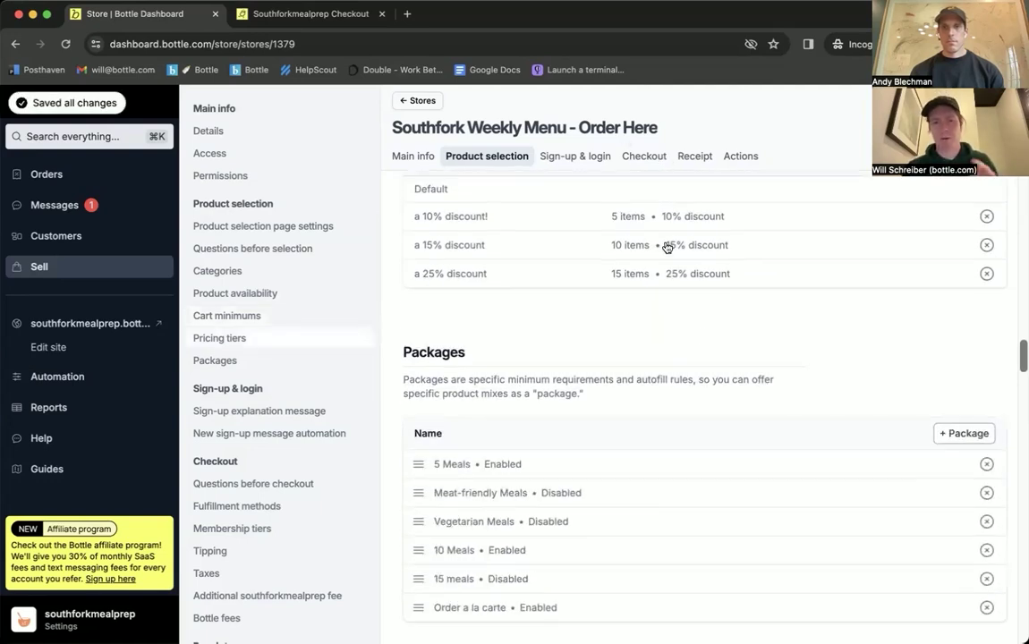
Step: Scroll past Packages to Sign-up & login, showing the 20% off eatthefork sign-up automation
{"action": "scroll", "coordinate": [726, 509], "scroll_direction": "down", "scroll_amount": 10}
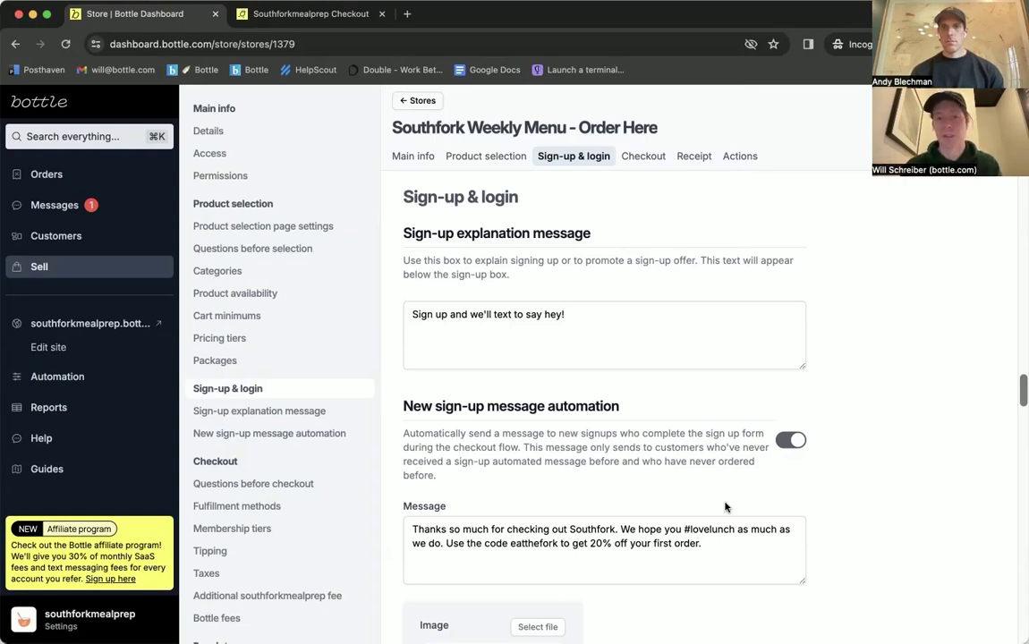
{"action": "left_click", "coordinate": [623, 327]}
{"action": "key", "text": "super+a"}
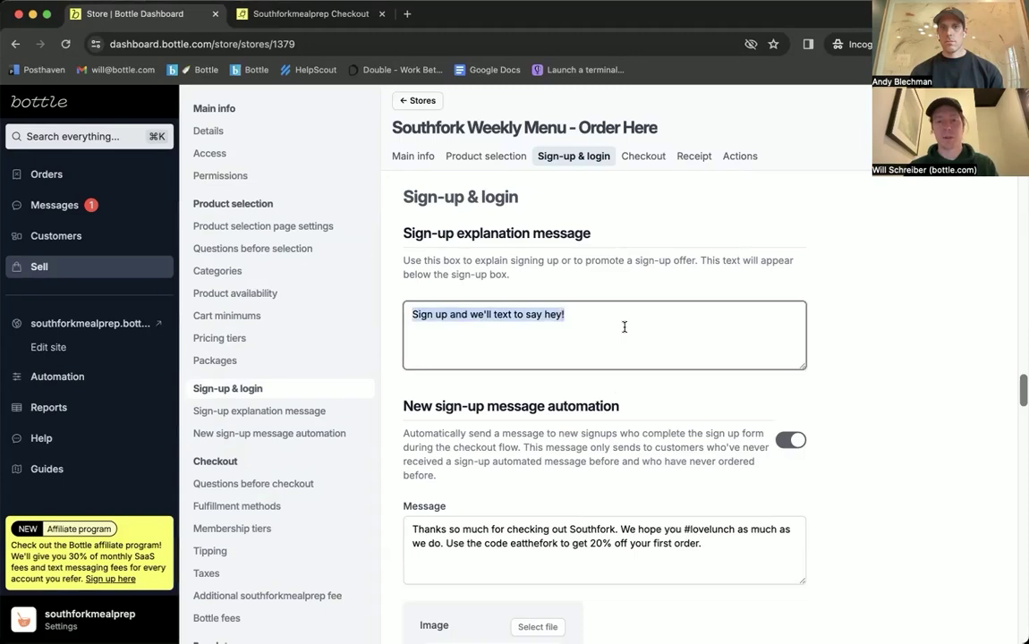
{"action": "scroll", "coordinate": [844, 377], "scroll_direction": "down", "scroll_amount": 1}
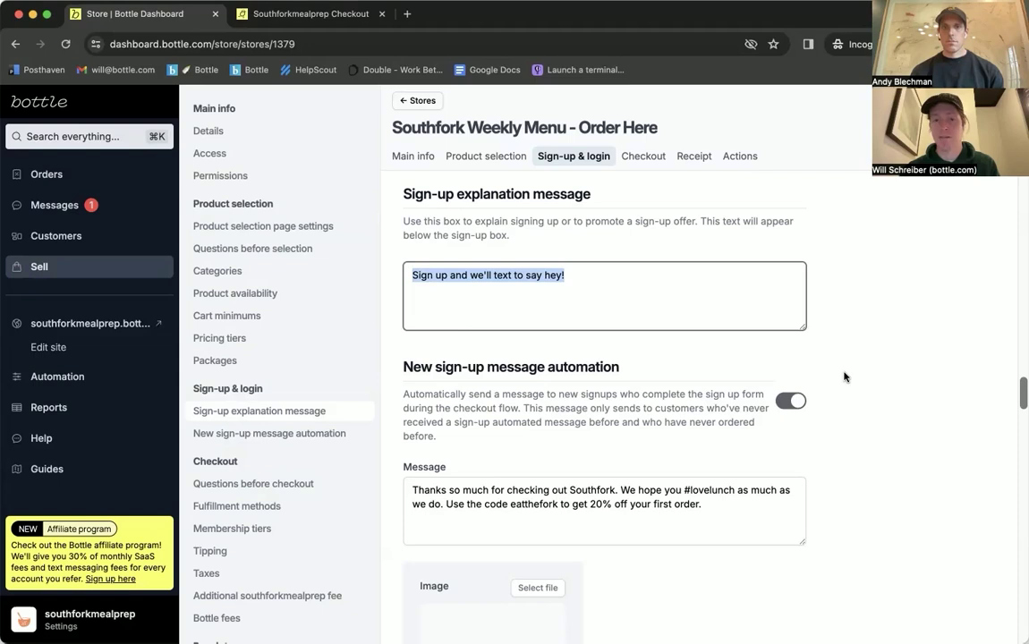
{"action": "scroll", "coordinate": [844, 377], "scroll_direction": "down", "scroll_amount": 1}
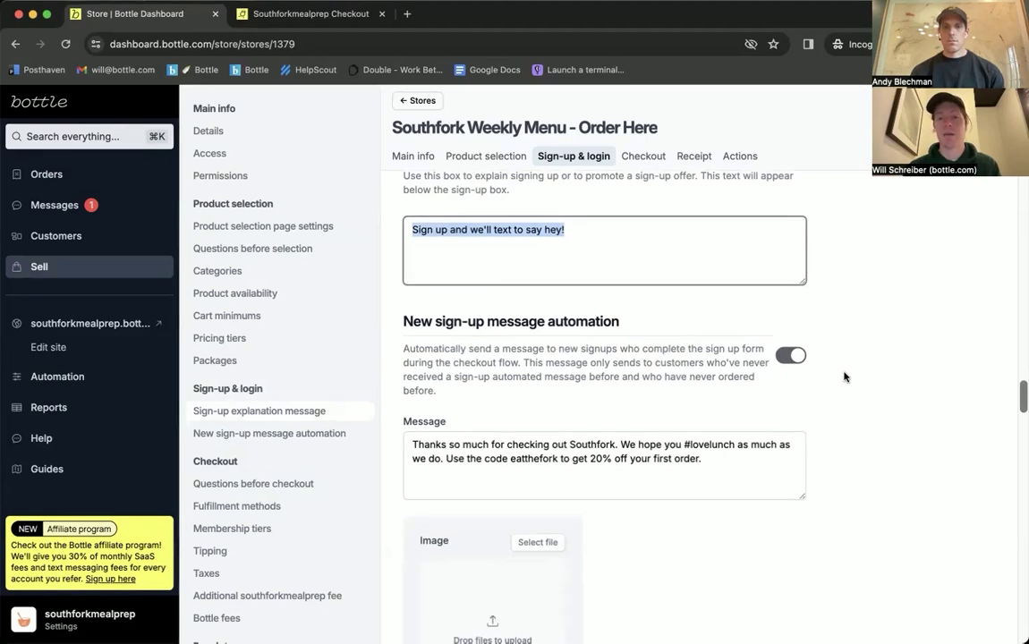
{"action": "left_click", "coordinate": [722, 461]}
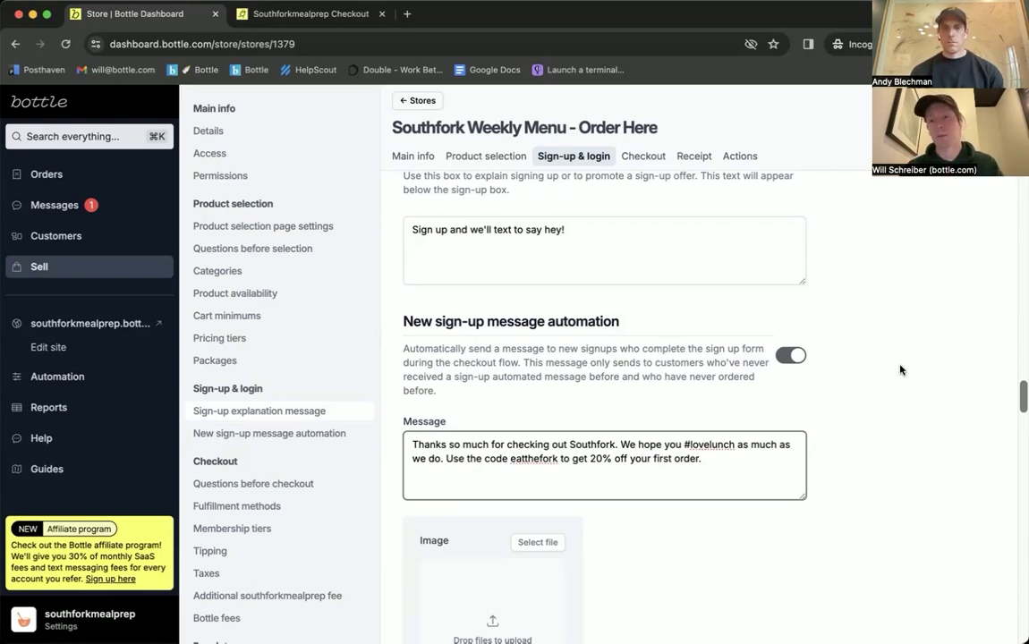
{"action": "left_click", "coordinate": [900, 370]}
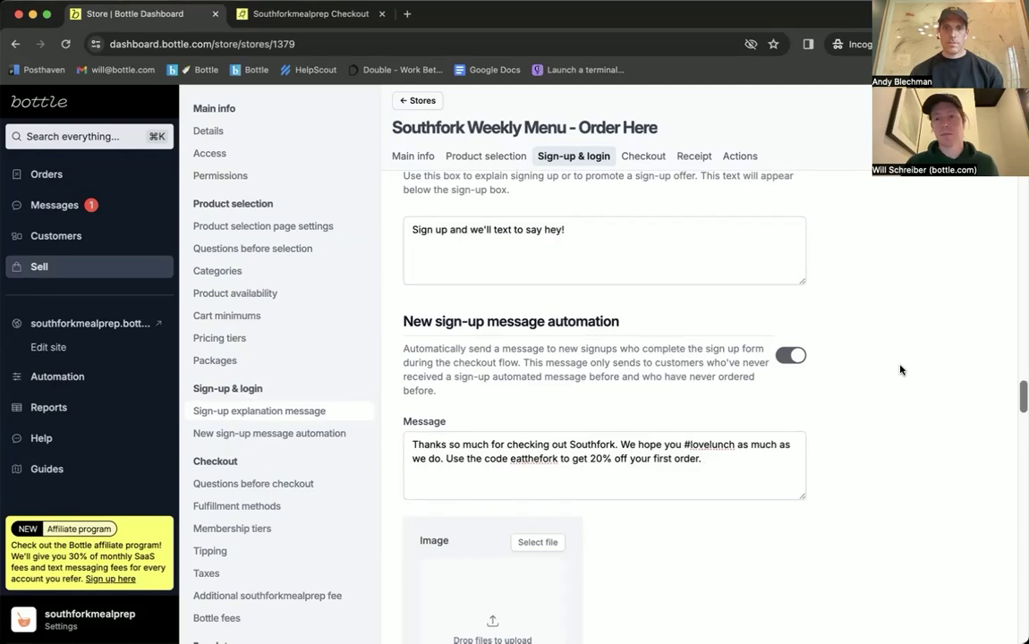
{"action": "scroll", "coordinate": [901, 368], "scroll_direction": "down", "scroll_amount": 1}
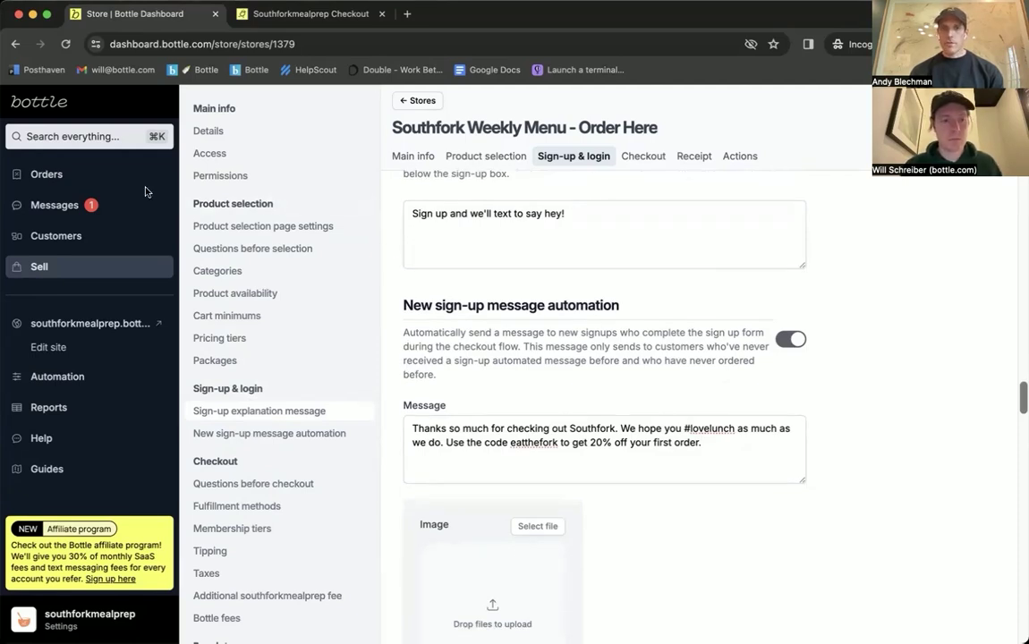
{"action": "left_click", "coordinate": [110, 177]}
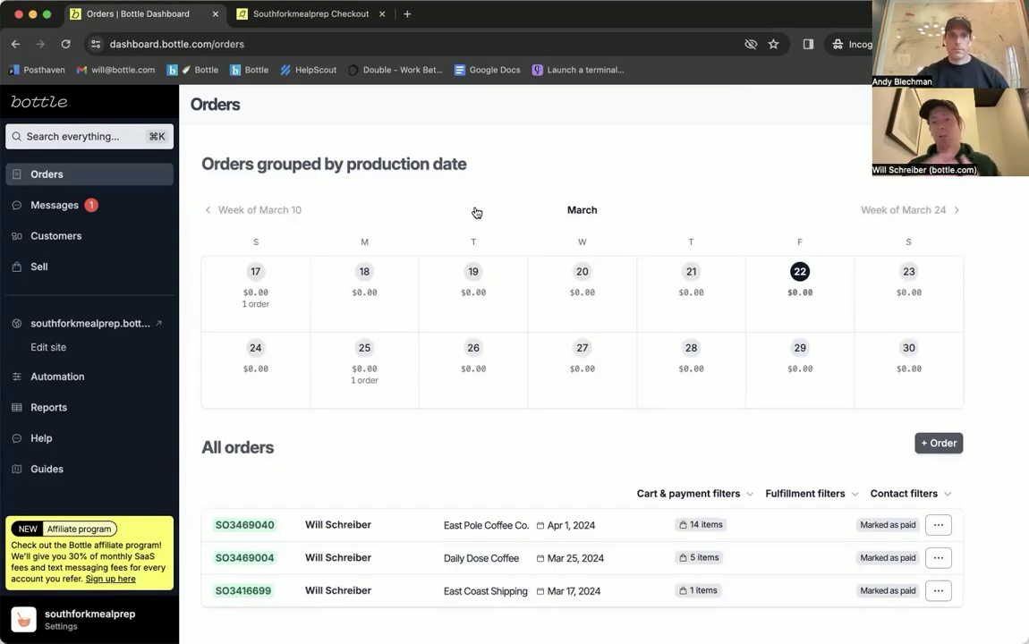
Step: Open the March 25, 2024 activity and inspect its order count and total amount
{"action": "left_click", "coordinate": [358, 369]}
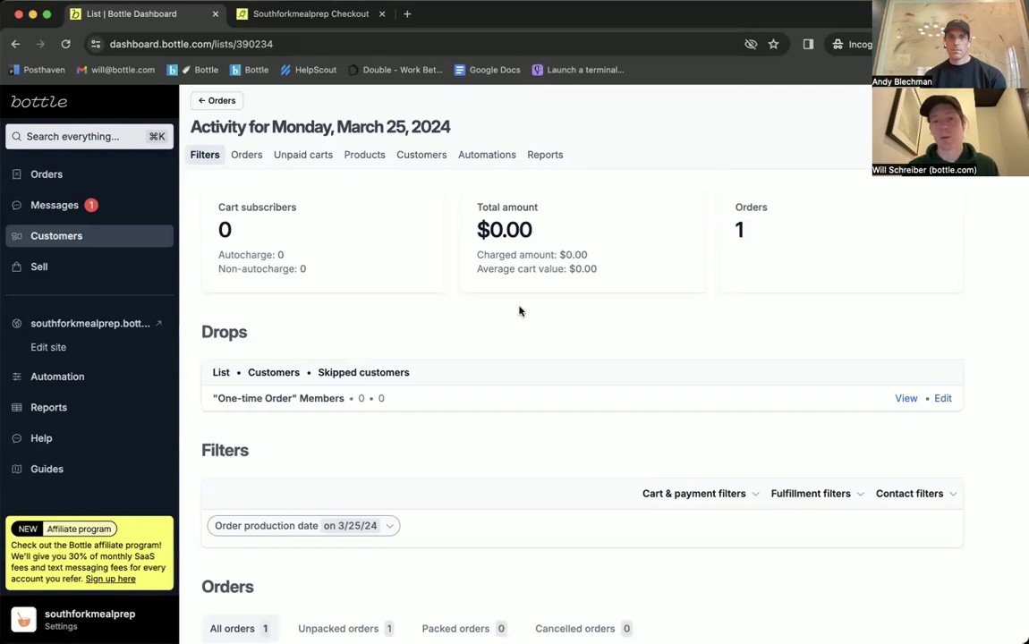
{"action": "left_click", "coordinate": [720, 230]}
{"action": "scroll", "coordinate": [668, 296], "scroll_direction": "down", "scroll_amount": 3}
{"action": "scroll", "coordinate": [669, 297], "scroll_direction": "up", "scroll_amount": 3}
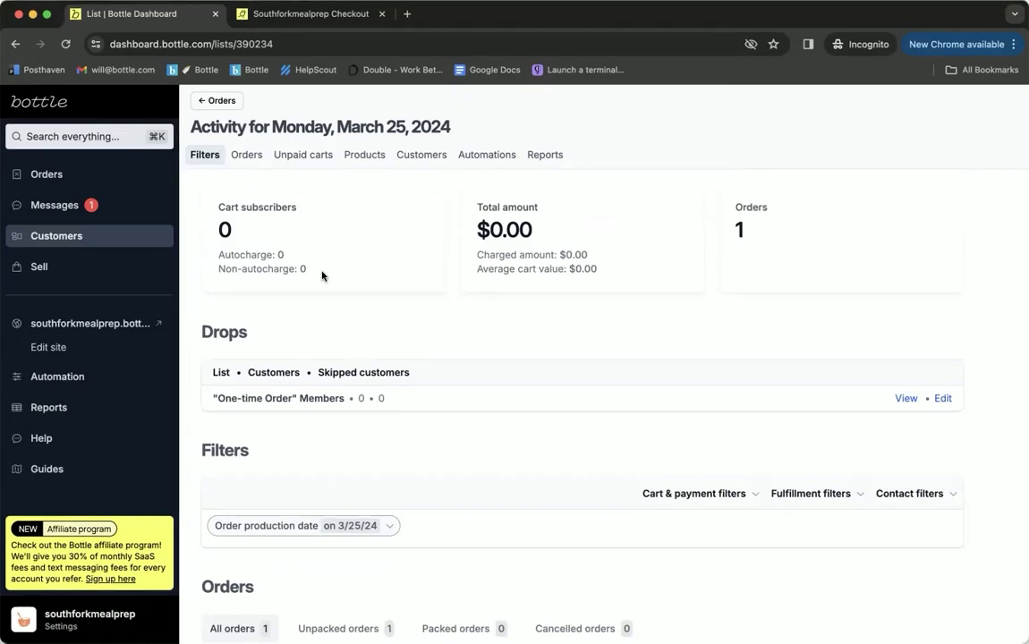
{"action": "left_click_drag", "start_coordinate": [589, 255], "coordinate": [516, 249]}
{"action": "left_click_drag", "start_coordinate": [556, 224], "coordinate": [475, 230]}
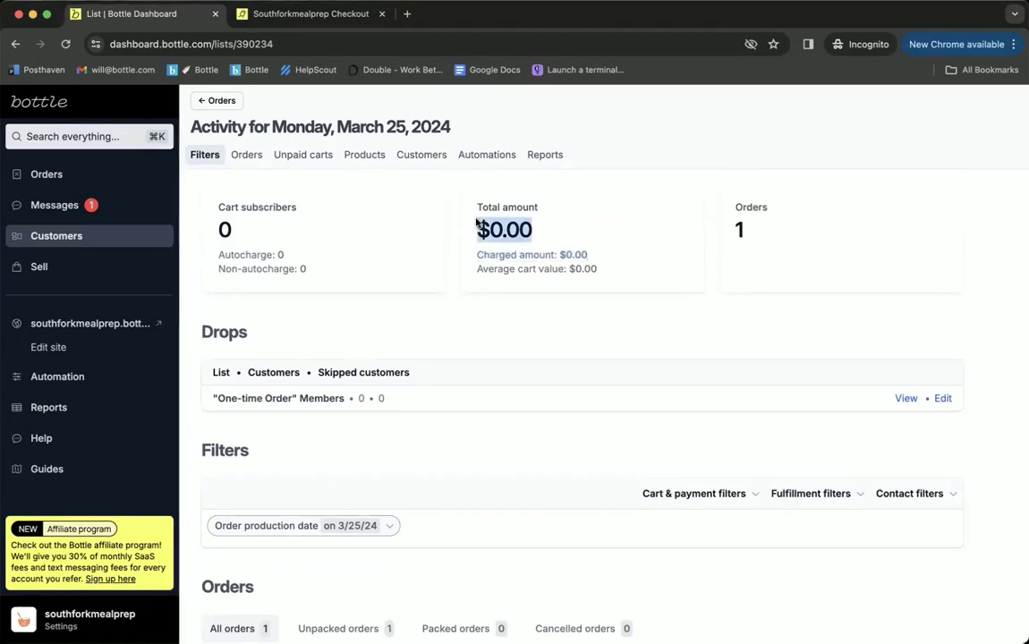
{"action": "left_click", "coordinate": [587, 219]}
Step: Expand the Daily Dose Coffee pickup order's cart, then open its full Order page
{"action": "scroll", "coordinate": [587, 218], "scroll_direction": "down", "scroll_amount": 3}
{"action": "scroll", "coordinate": [543, 355], "scroll_direction": "down", "scroll_amount": 5}
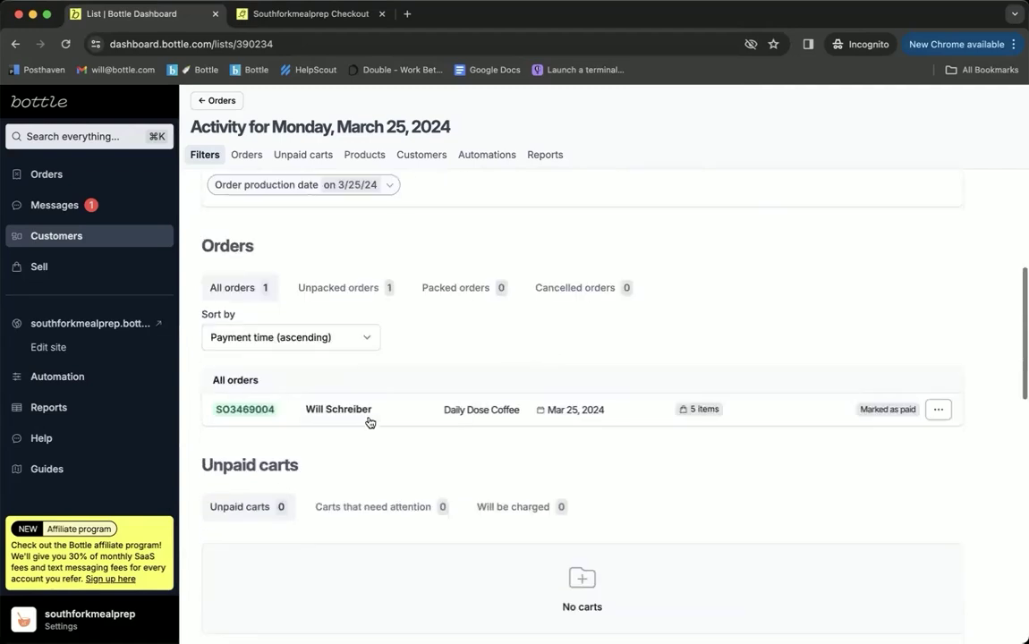
{"action": "left_click", "coordinate": [406, 419]}
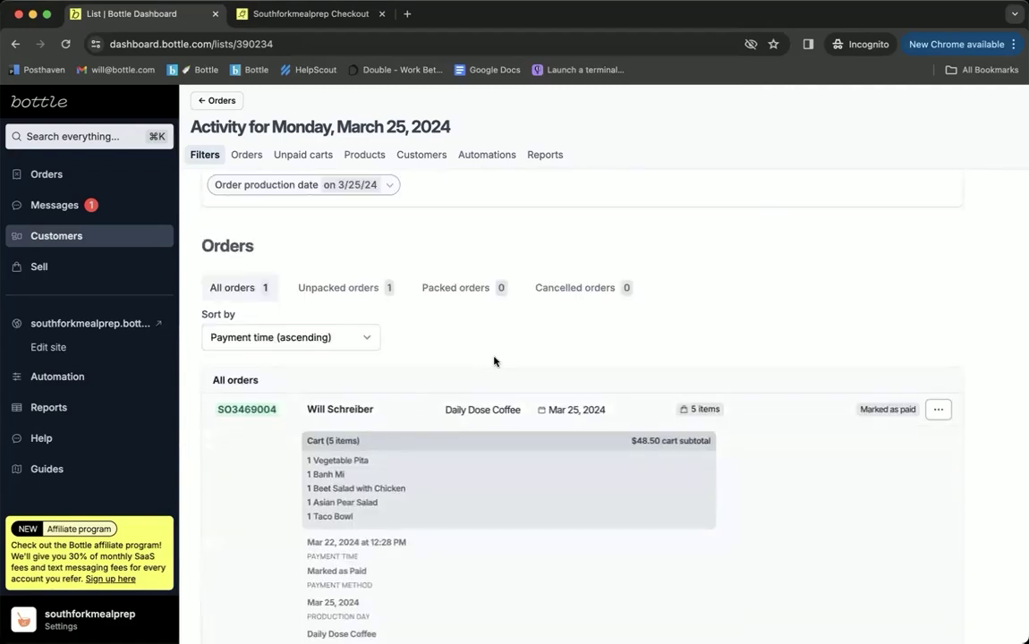
{"action": "scroll", "coordinate": [487, 362], "scroll_direction": "down", "scroll_amount": 1}
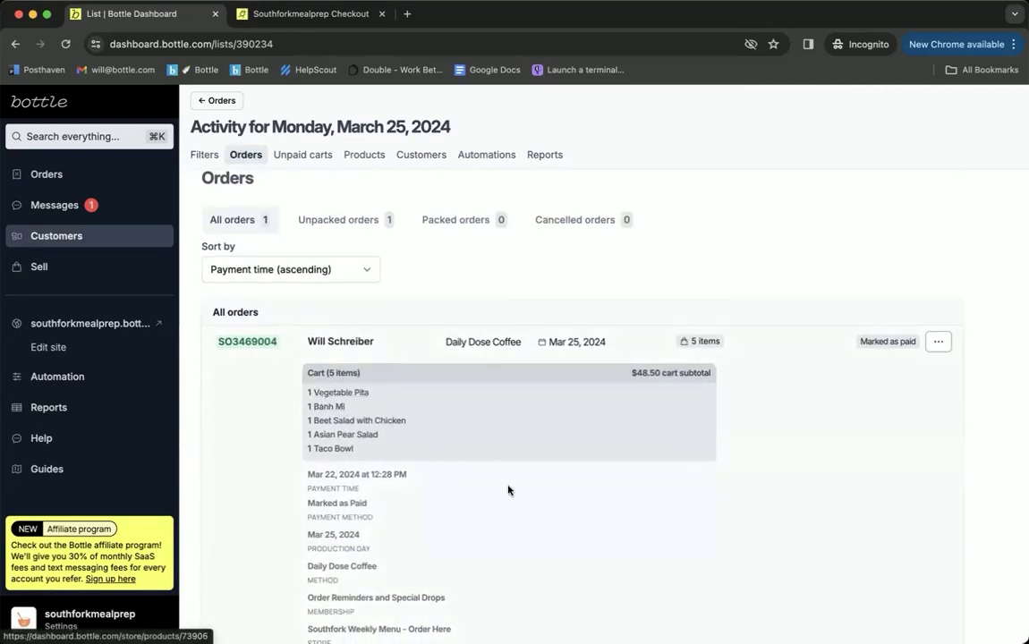
{"action": "scroll", "coordinate": [509, 490], "scroll_direction": "down", "scroll_amount": 1}
{"action": "left_click", "coordinate": [404, 286]}
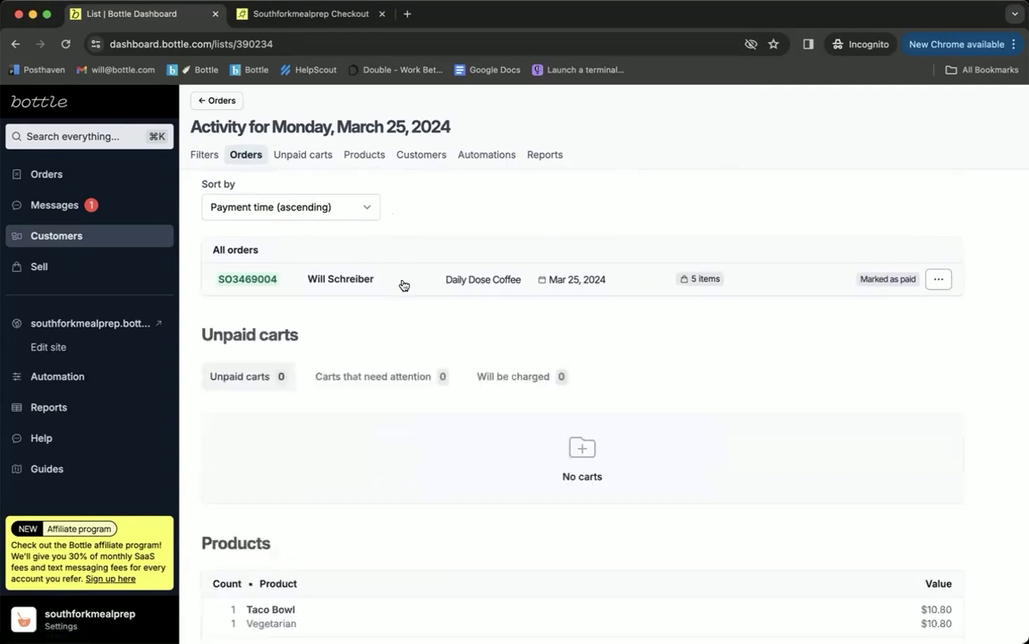
{"action": "left_click", "coordinate": [249, 283]}
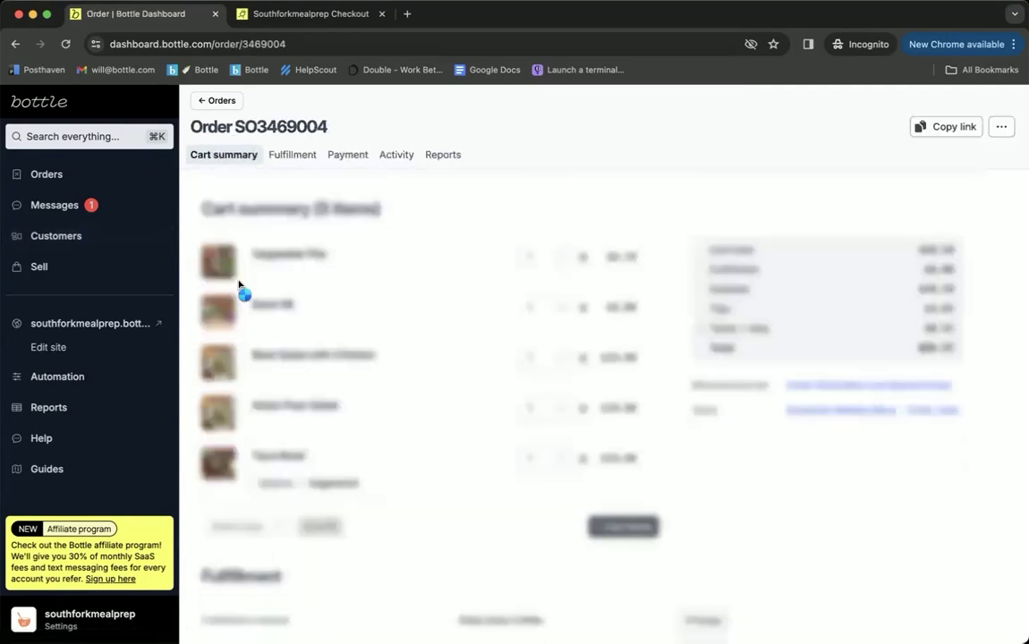
Step: Open and cancel the add-products dialog, leaving the Vegetable Pita quantity at 1
{"action": "scroll", "coordinate": [423, 504], "scroll_direction": "down", "scroll_amount": 1}
{"action": "left_click", "coordinate": [626, 489]}
{"action": "left_click", "coordinate": [418, 485]}
{"action": "left_click", "coordinate": [527, 217]}
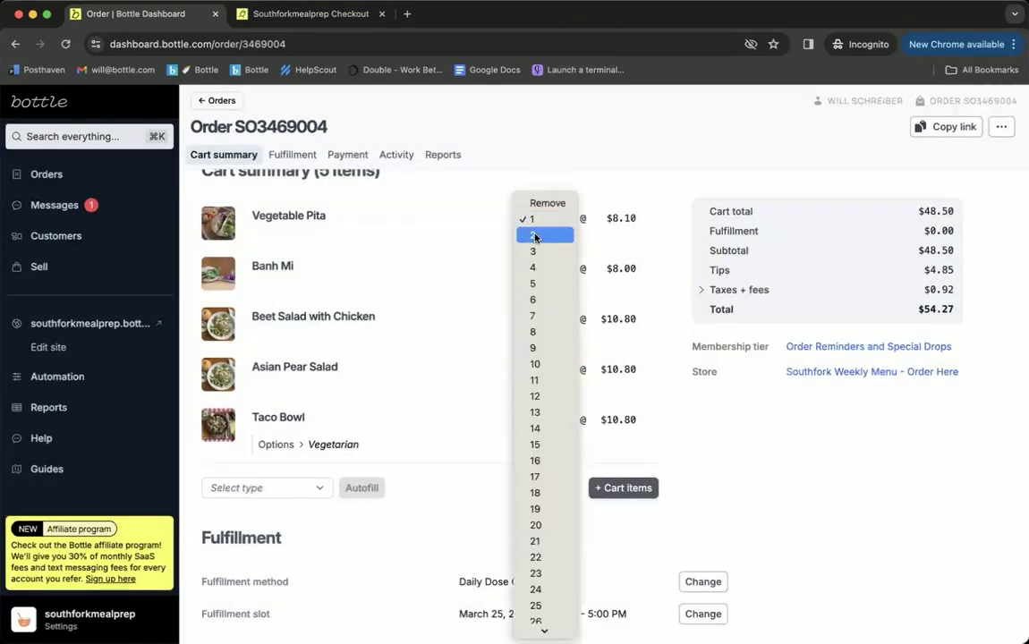
{"action": "left_click", "coordinate": [663, 164]}
Step: Return to the Monday, March 25, 2024 activity list
{"action": "scroll", "coordinate": [666, 222], "scroll_direction": "down", "scroll_amount": 4}
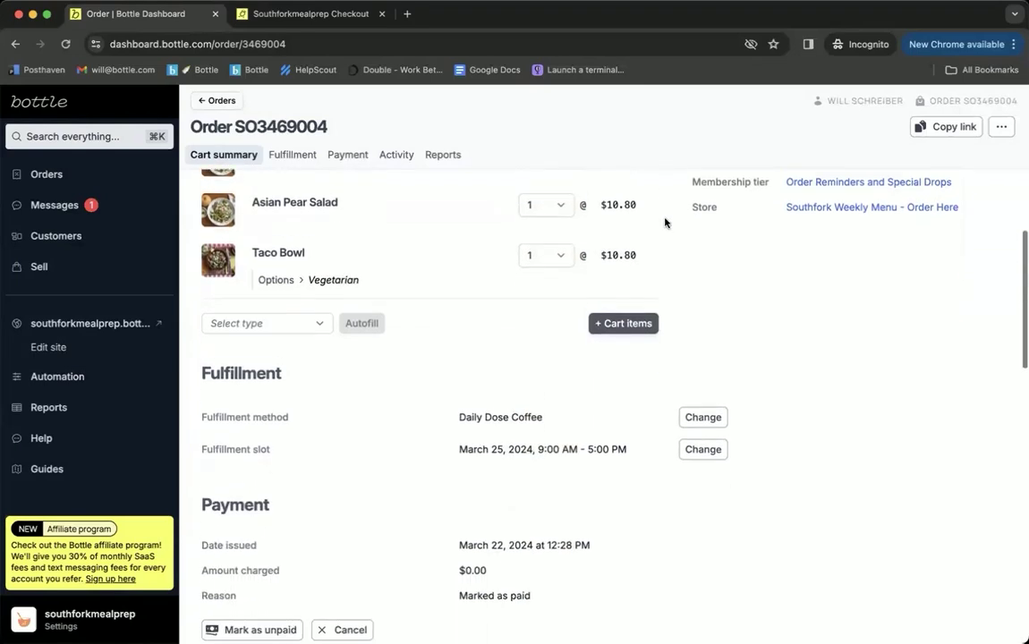
{"action": "scroll", "coordinate": [621, 442], "scroll_direction": "up", "scroll_amount": 5}
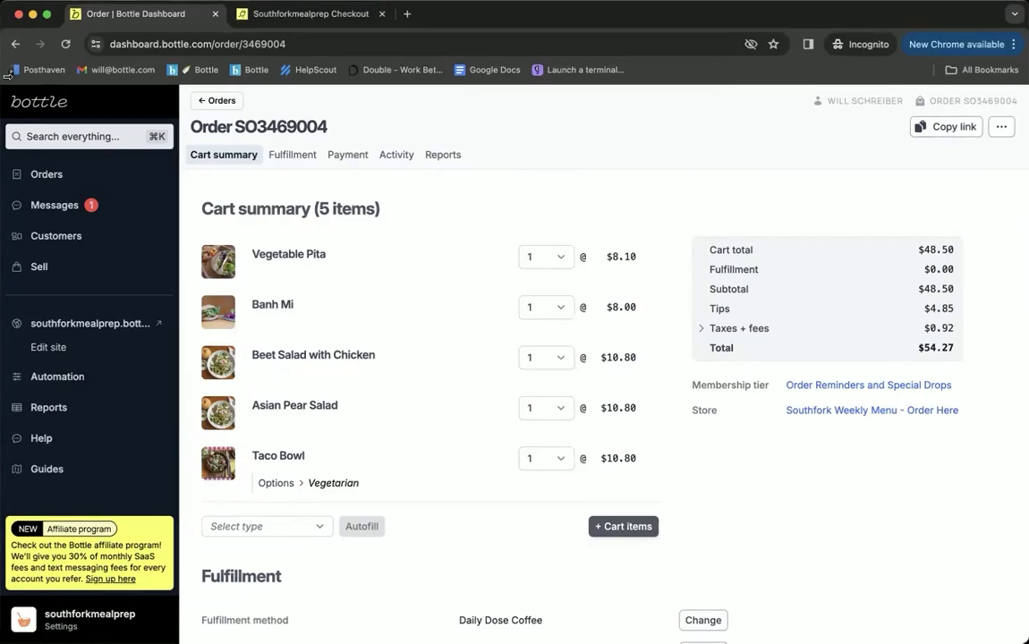
{"action": "left_click", "coordinate": [15, 43]}
{"action": "scroll", "coordinate": [464, 395], "scroll_direction": "down", "scroll_amount": 1}
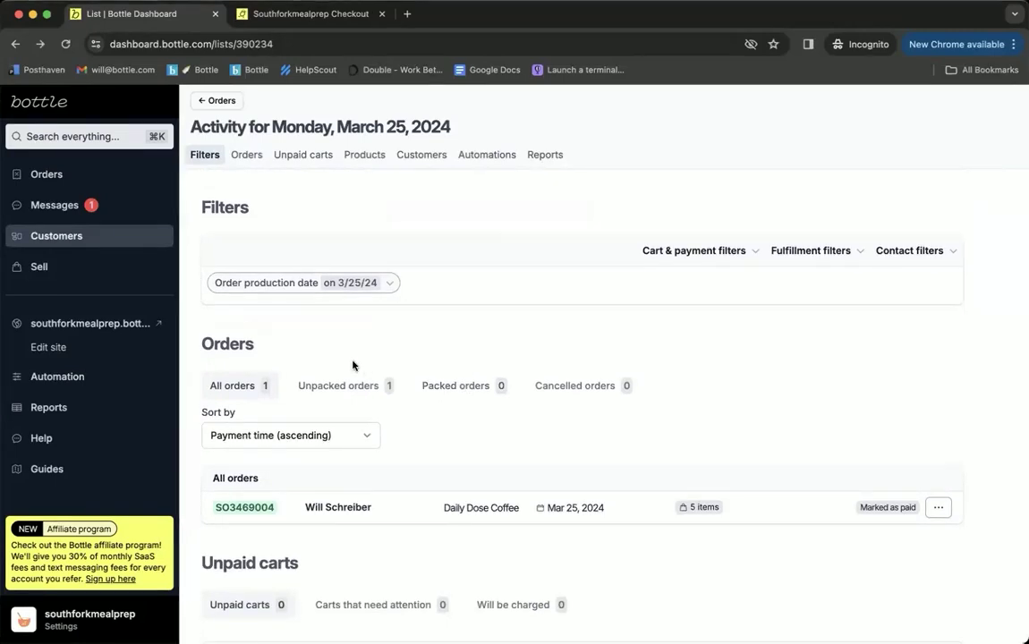
Step: Filter to unpacked orders and mark the day's order as packed
{"action": "scroll", "coordinate": [524, 363], "scroll_direction": "down", "scroll_amount": 10}
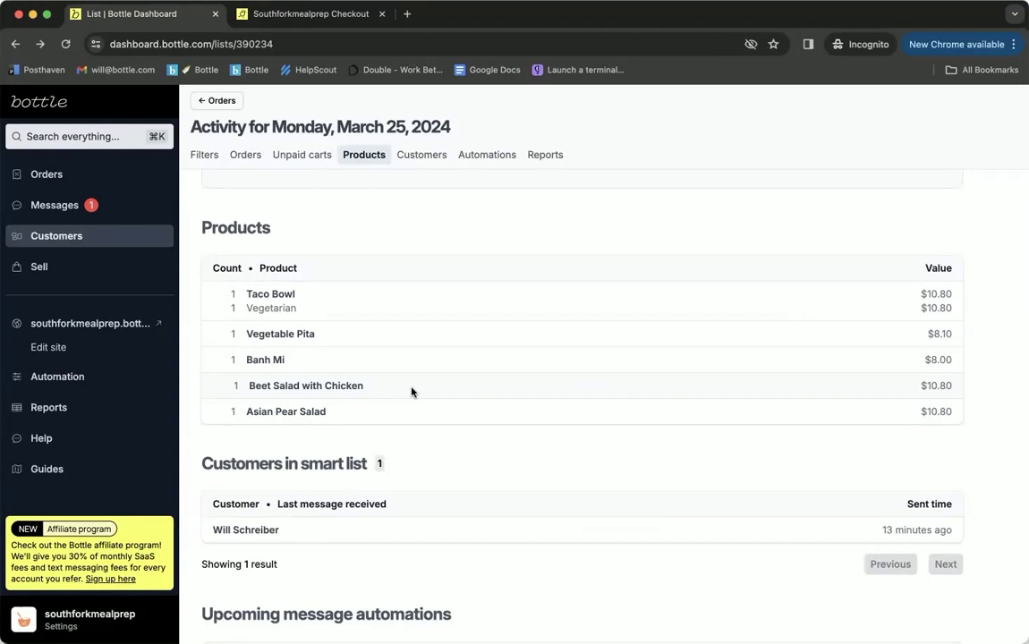
{"action": "scroll", "coordinate": [412, 391], "scroll_direction": "up", "scroll_amount": 5}
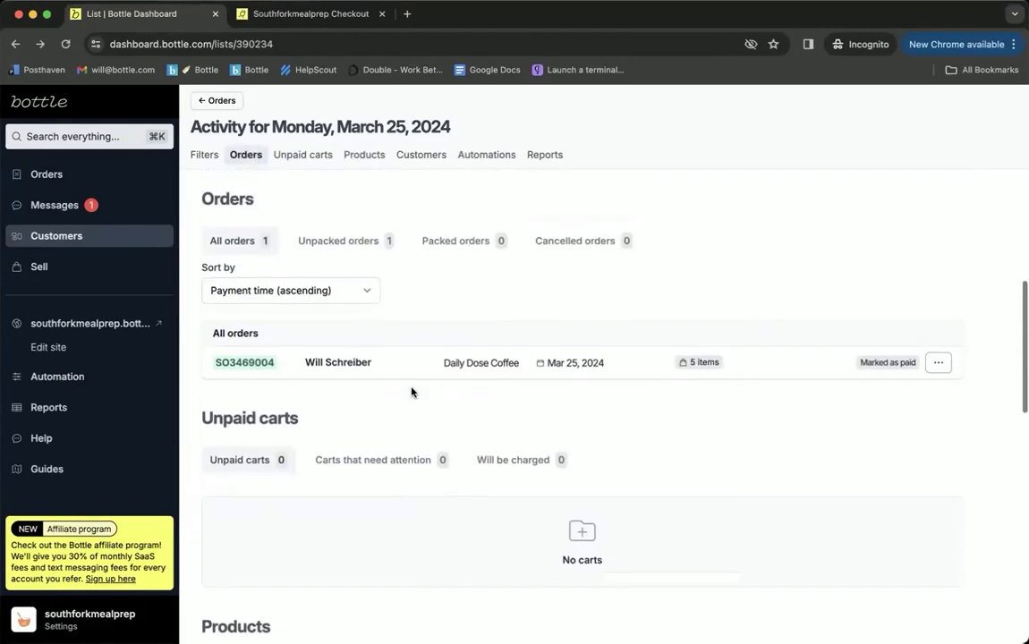
{"action": "left_click", "coordinate": [367, 268]}
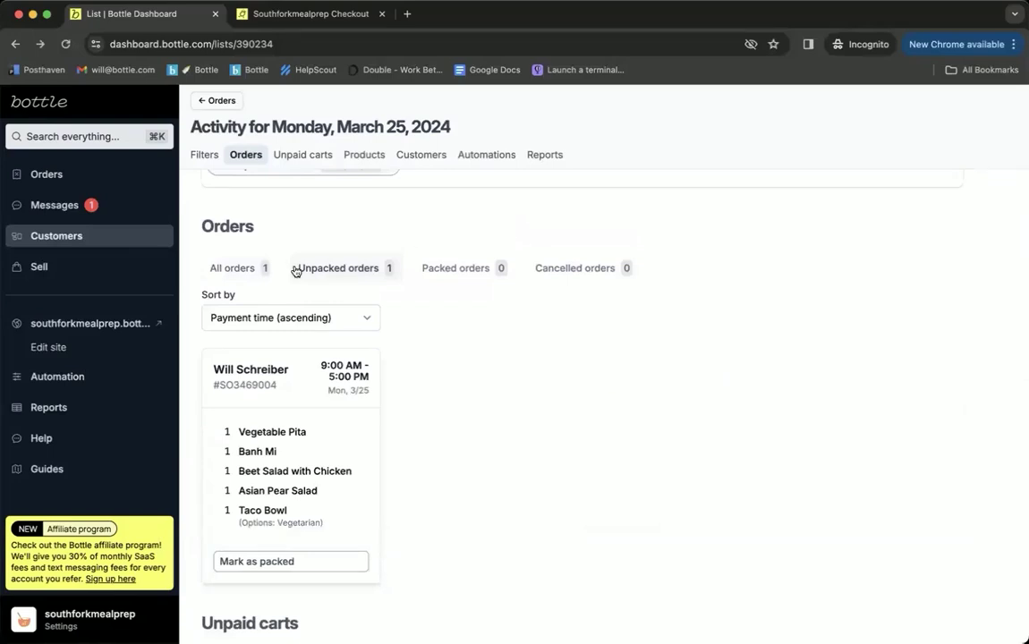
{"action": "scroll", "coordinate": [296, 272], "scroll_direction": "down", "scroll_amount": 3}
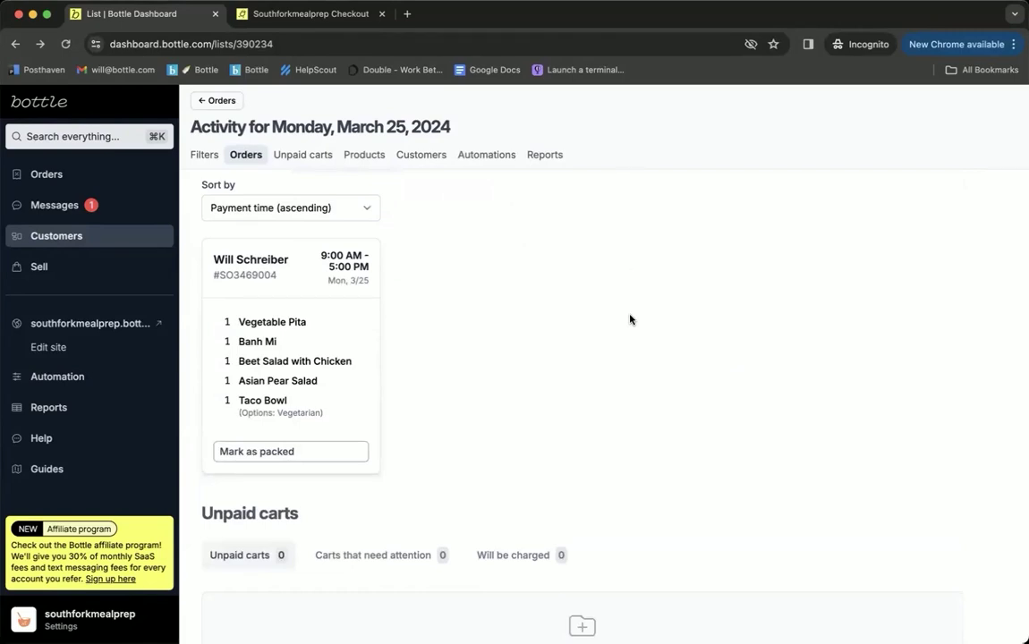
{"action": "left_click", "coordinate": [268, 454]}
Step: Show the packed orders and start a new report download
{"action": "scroll", "coordinate": [405, 241], "scroll_direction": "up", "scroll_amount": 2}
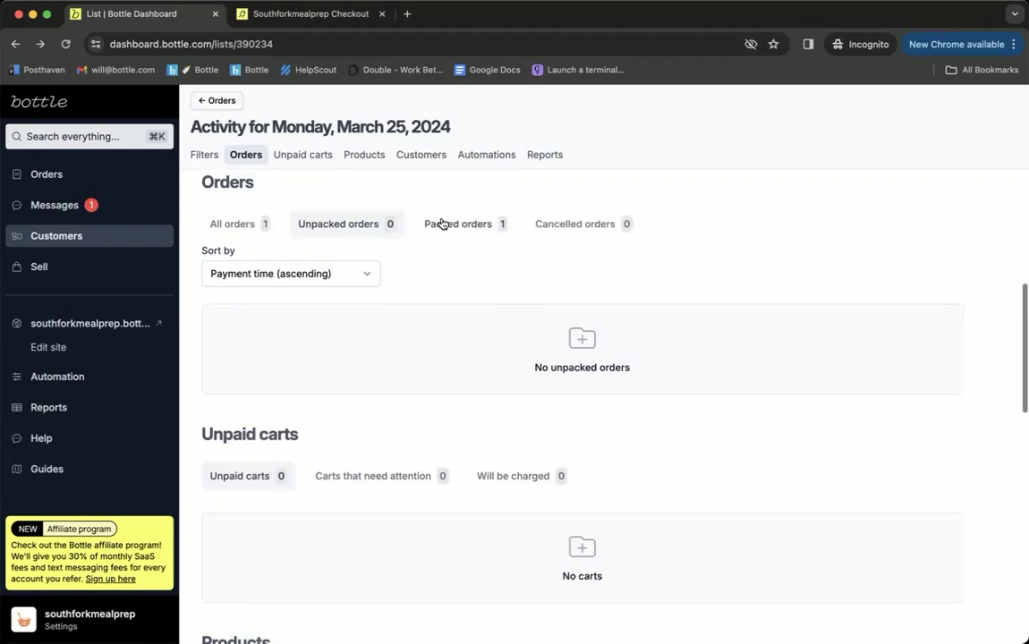
{"action": "left_click", "coordinate": [448, 223]}
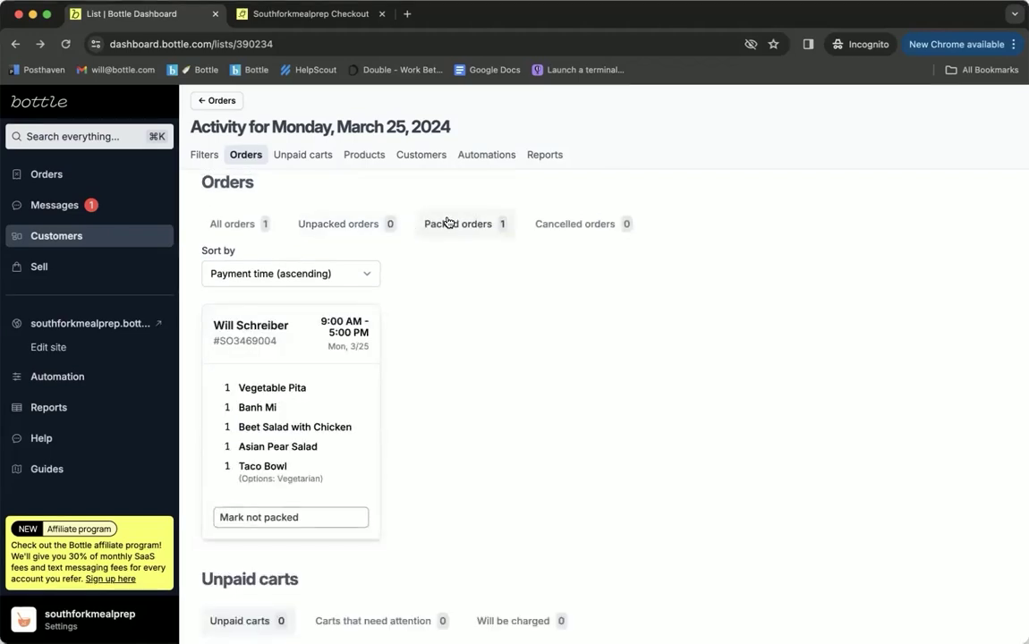
{"action": "scroll", "coordinate": [512, 418], "scroll_direction": "down", "scroll_amount": 10}
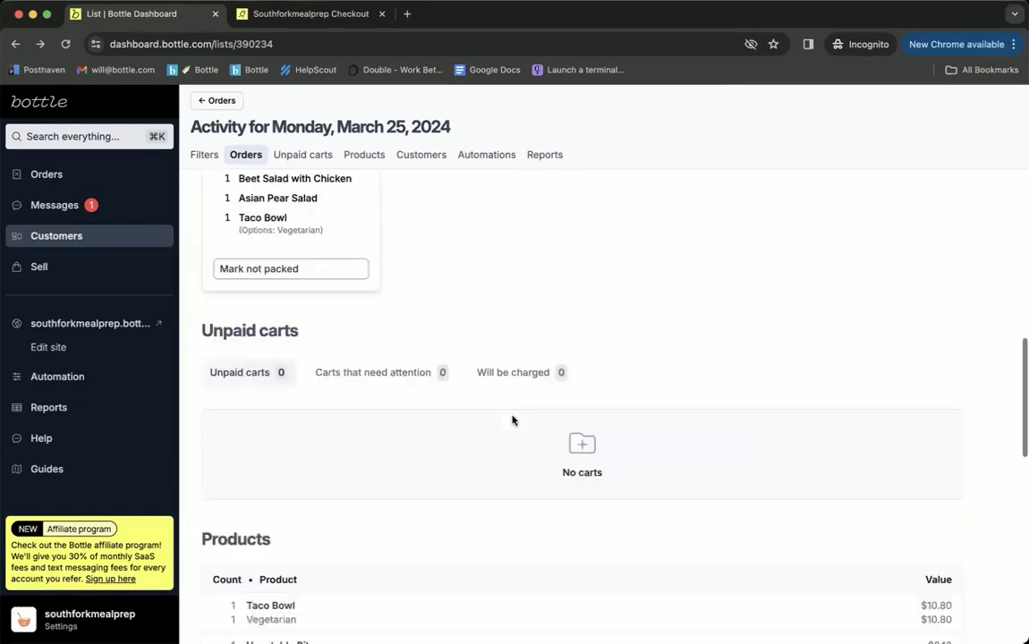
{"action": "scroll", "coordinate": [512, 420], "scroll_direction": "down", "scroll_amount": 5}
{"action": "left_click", "coordinate": [586, 561]}
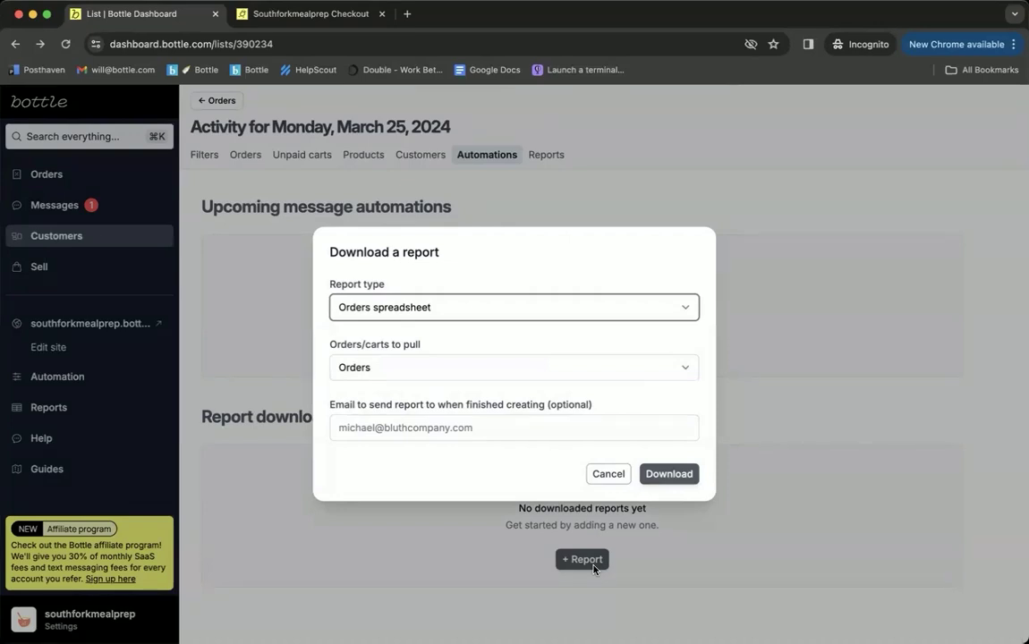
Step: Generate an Order packing slip PDFs report for March 25, 2024
{"action": "left_click", "coordinate": [519, 308]}
{"action": "left_click", "coordinate": [491, 324]}
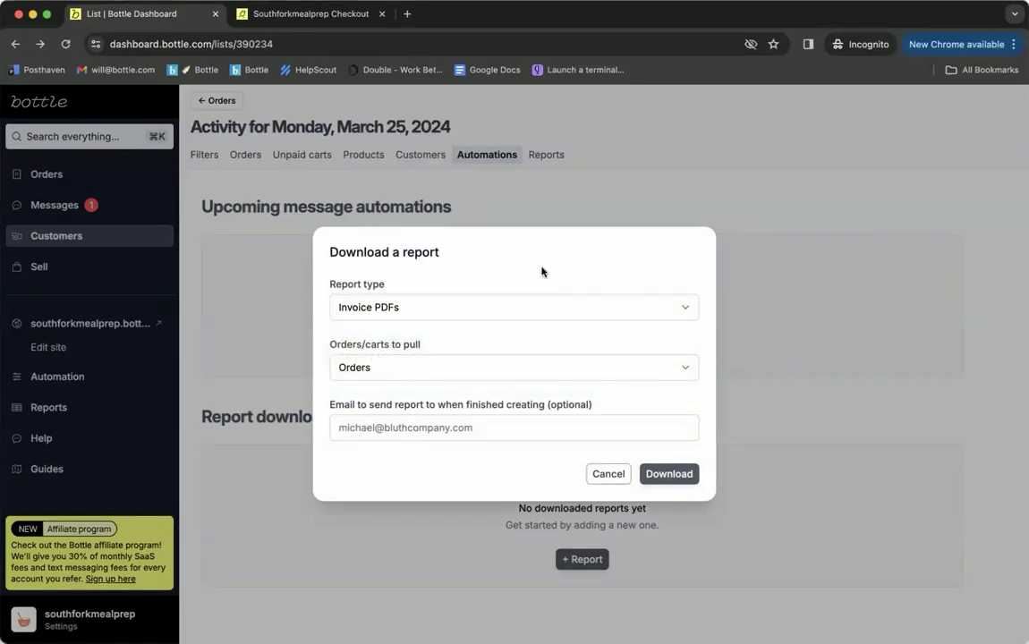
{"action": "left_click", "coordinate": [519, 307]}
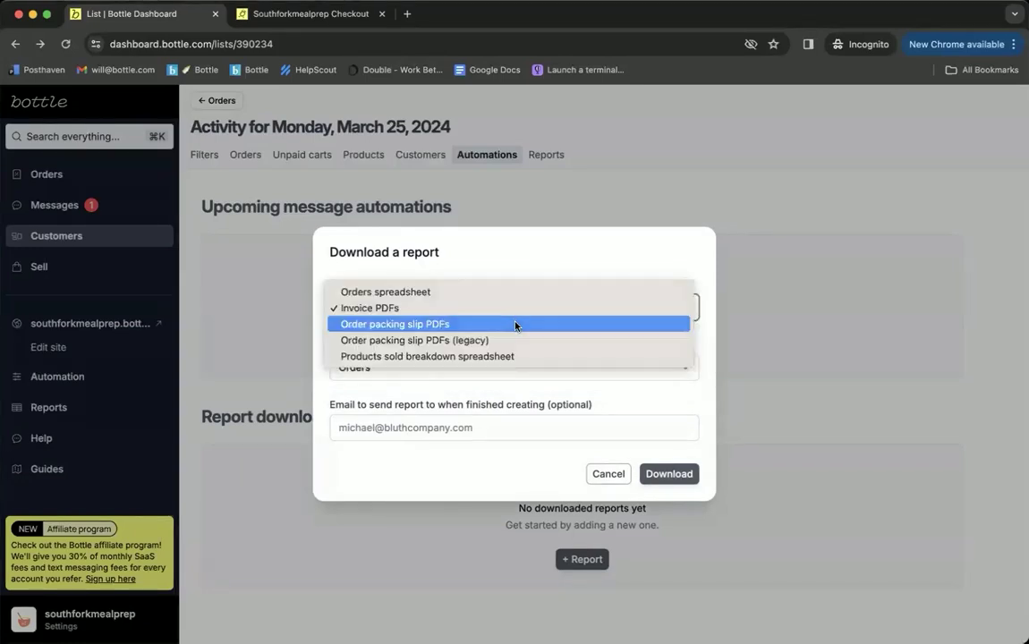
{"action": "left_click", "coordinate": [519, 324]}
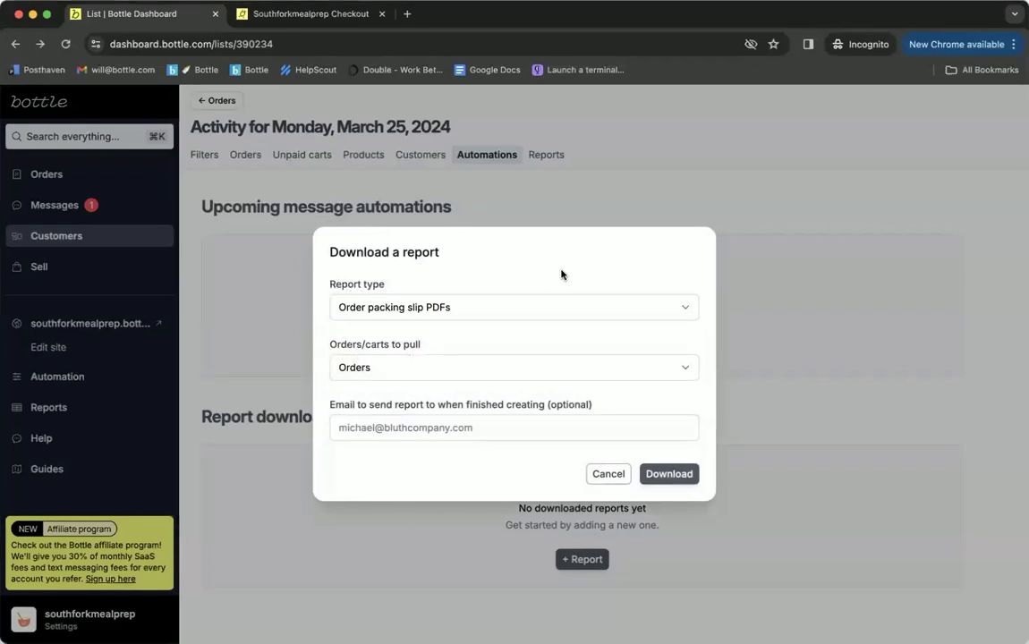
{"action": "left_click", "coordinate": [685, 472]}
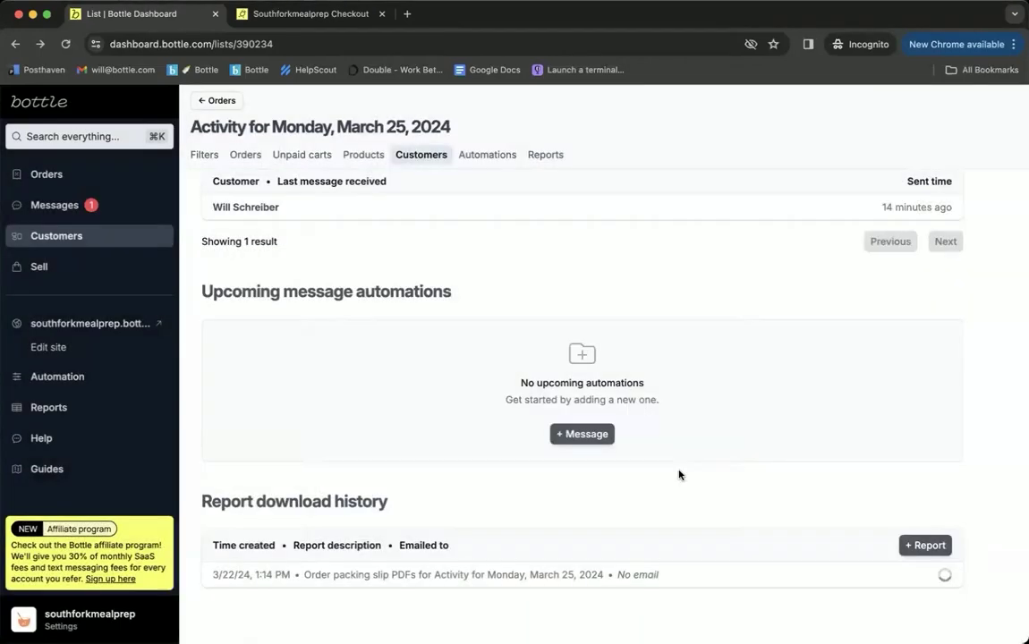
Step: Open the packing-slip PDF, then reopen the report dialog back on the dashboard
{"action": "left_click", "coordinate": [914, 575]}
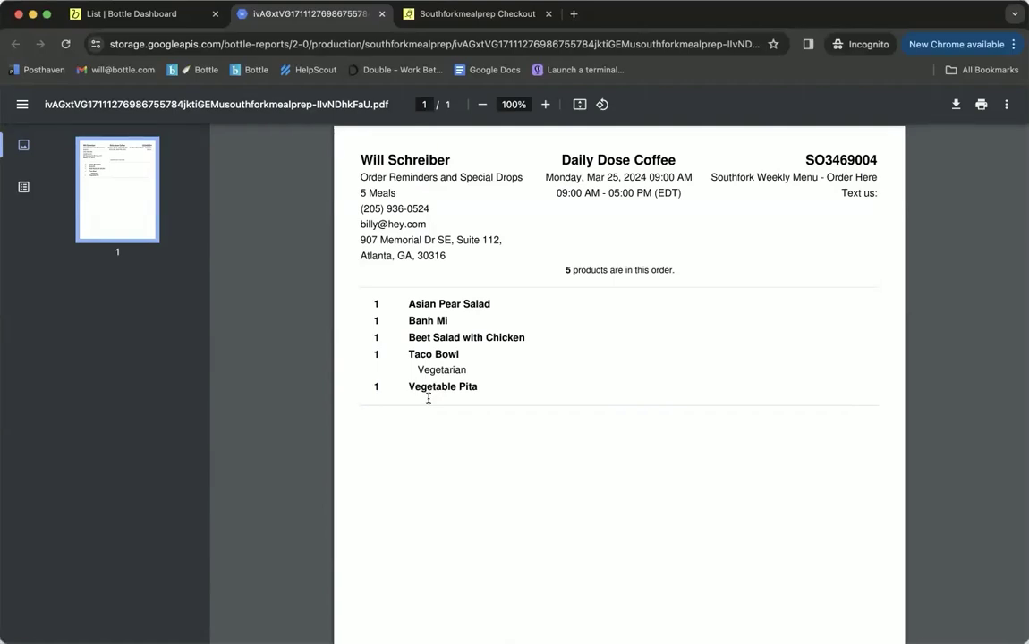
{"action": "key", "text": "ctrl+shift+Tab"}
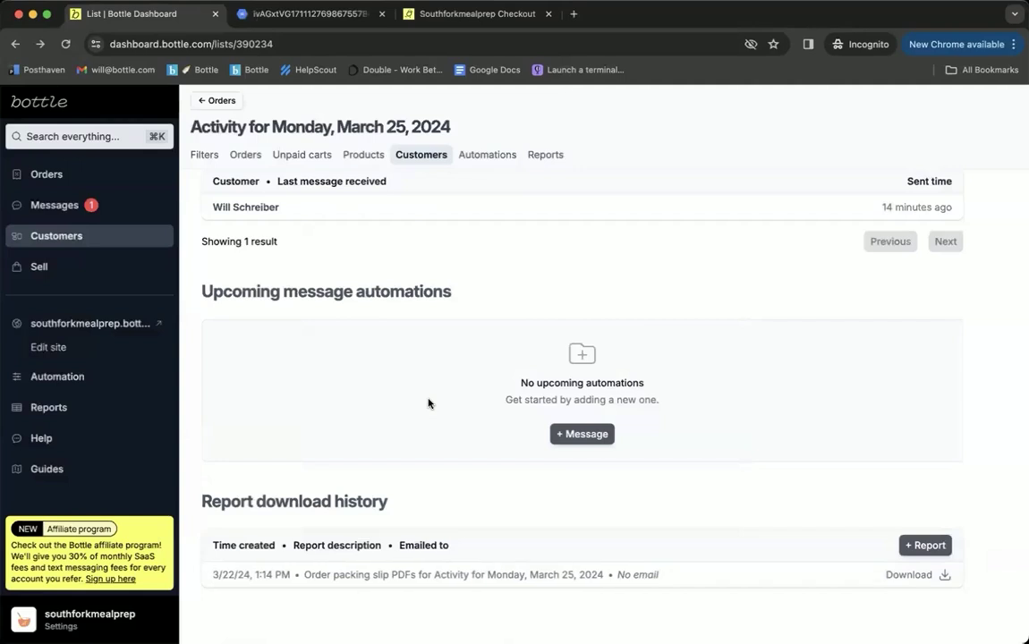
{"action": "left_click", "coordinate": [927, 550]}
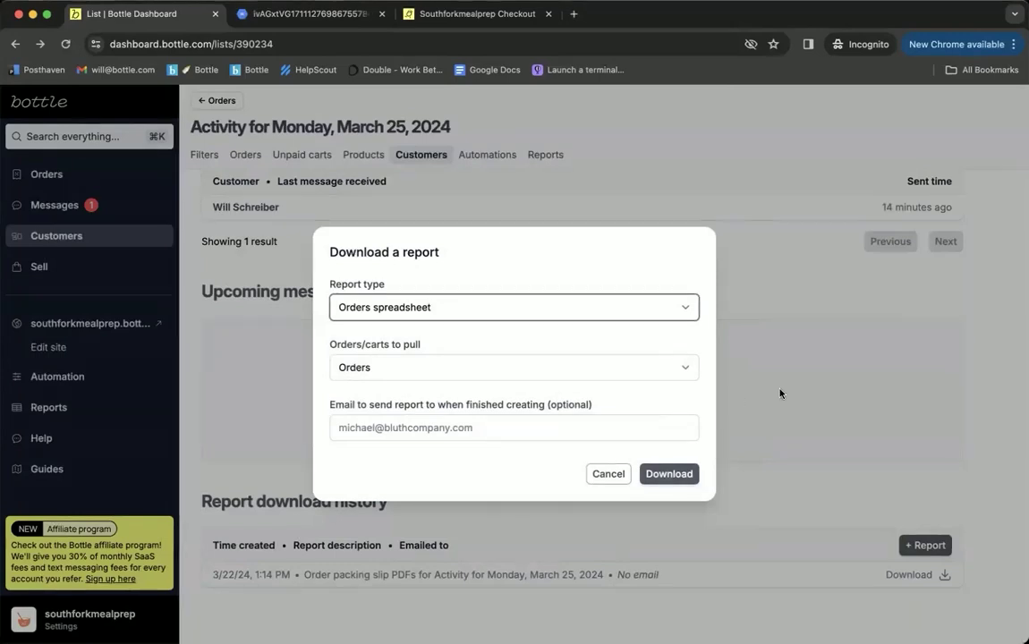
Step: Dismiss the report dialog, scroll to the top of the activity page, and go to the store's Sell settings
{"action": "key", "text": "Escape"}
{"action": "scroll", "coordinate": [570, 397], "scroll_direction": "up", "scroll_amount": 10}
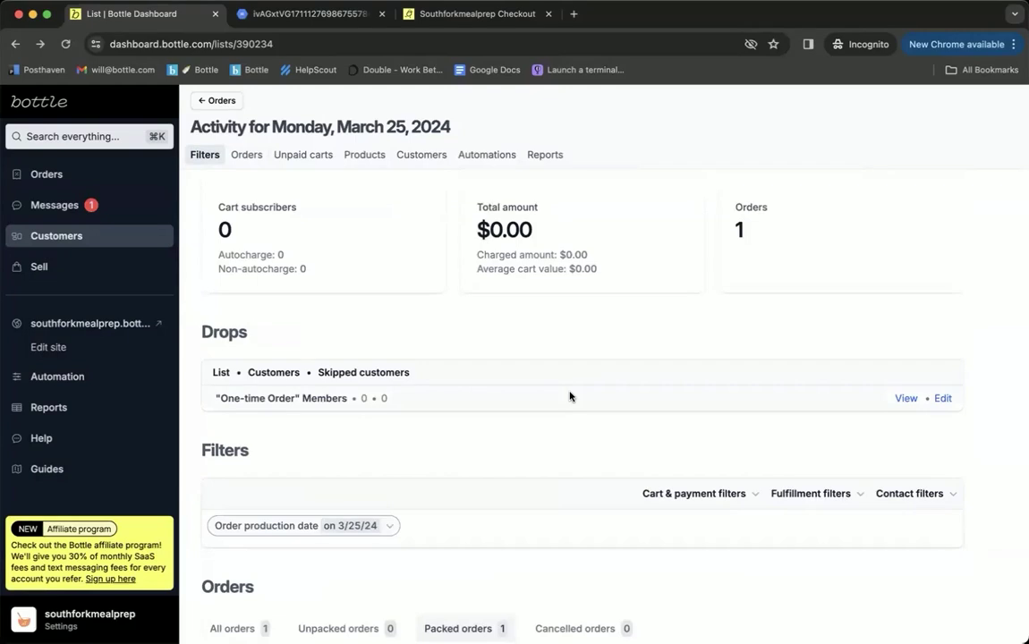
{"action": "scroll", "coordinate": [570, 397], "scroll_direction": "down", "scroll_amount": 10}
{"action": "scroll", "coordinate": [571, 397], "scroll_direction": "up", "scroll_amount": 5}
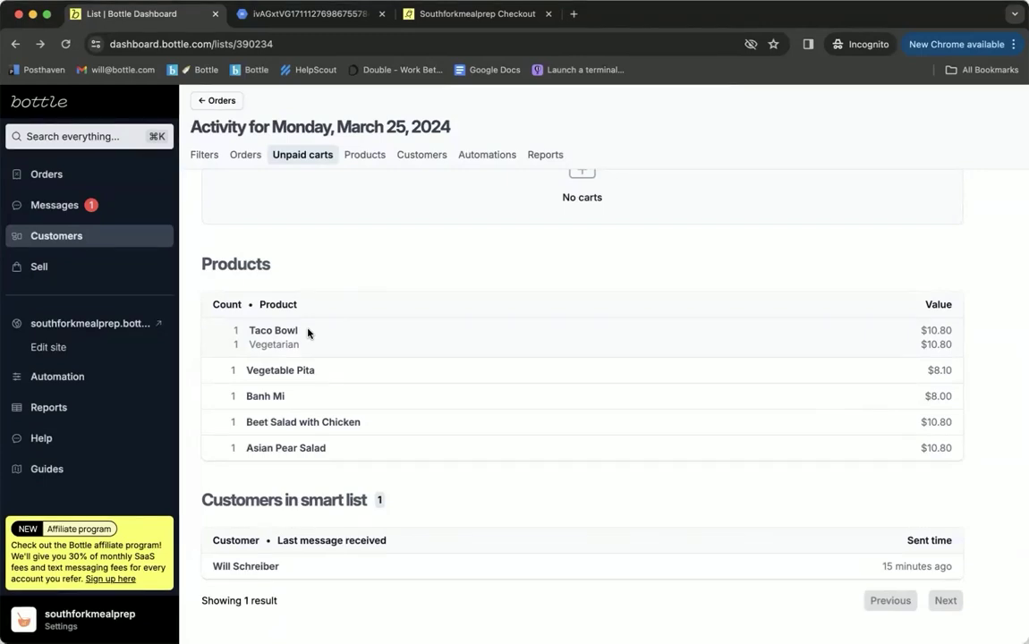
{"action": "scroll", "coordinate": [527, 393], "scroll_direction": "up", "scroll_amount": 10}
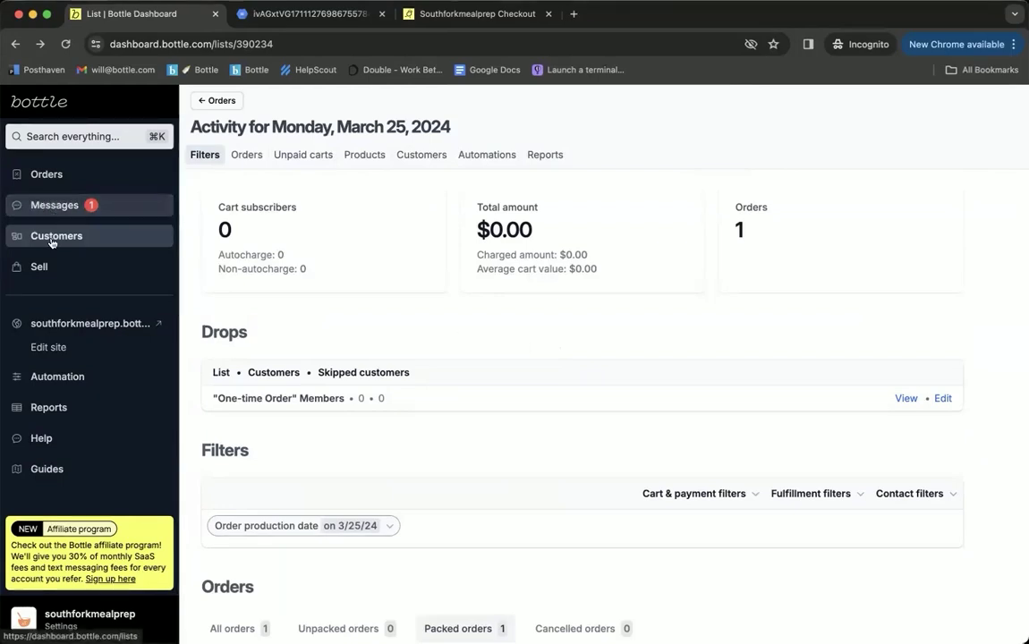
{"action": "left_click", "coordinate": [42, 267]}
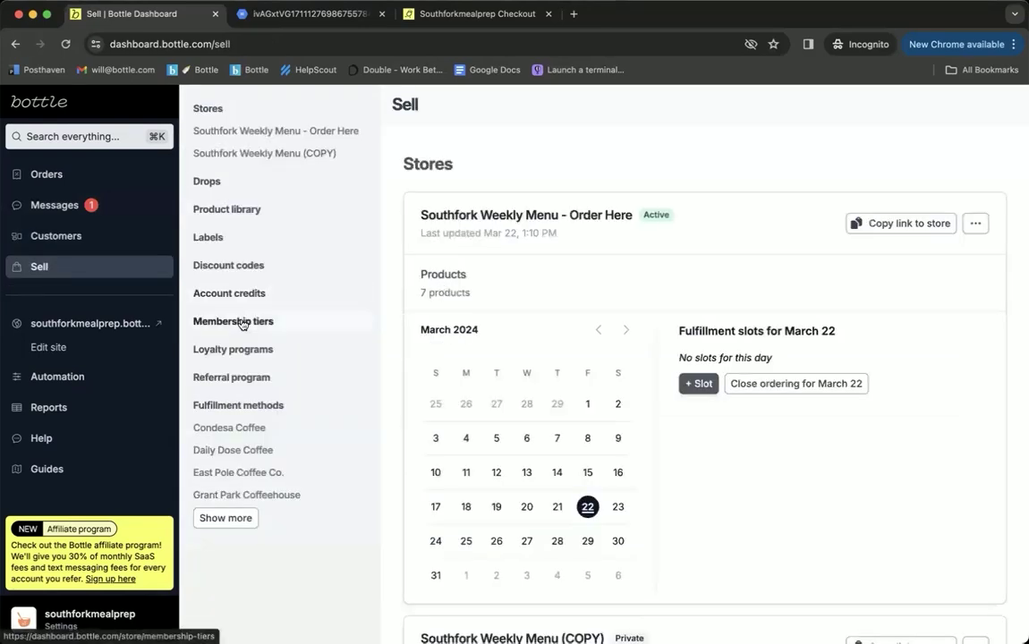
Step: Show the store's four membership tiers
{"action": "left_click", "coordinate": [242, 323]}
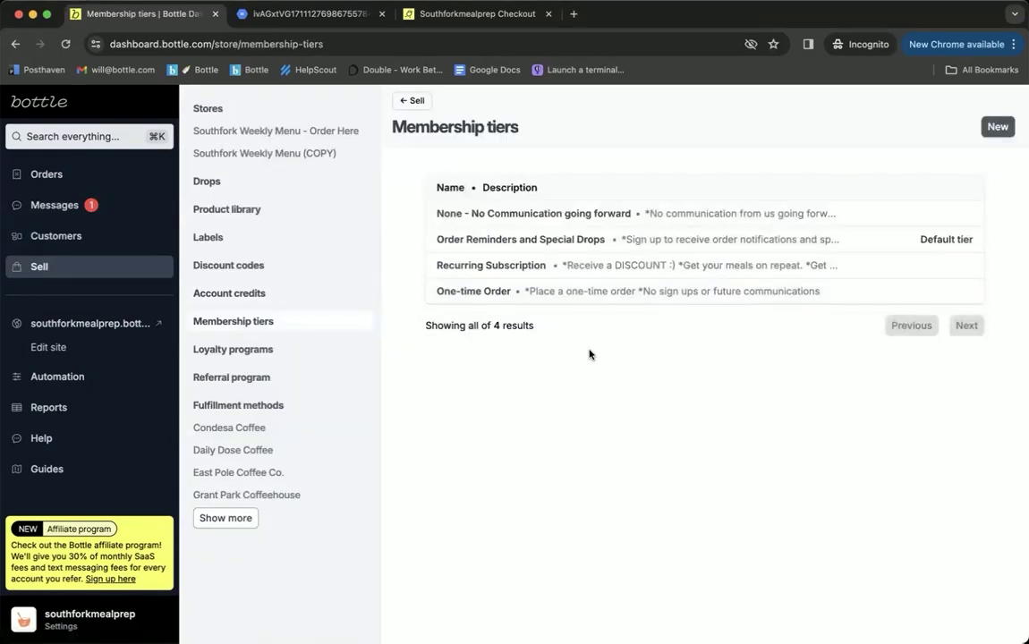
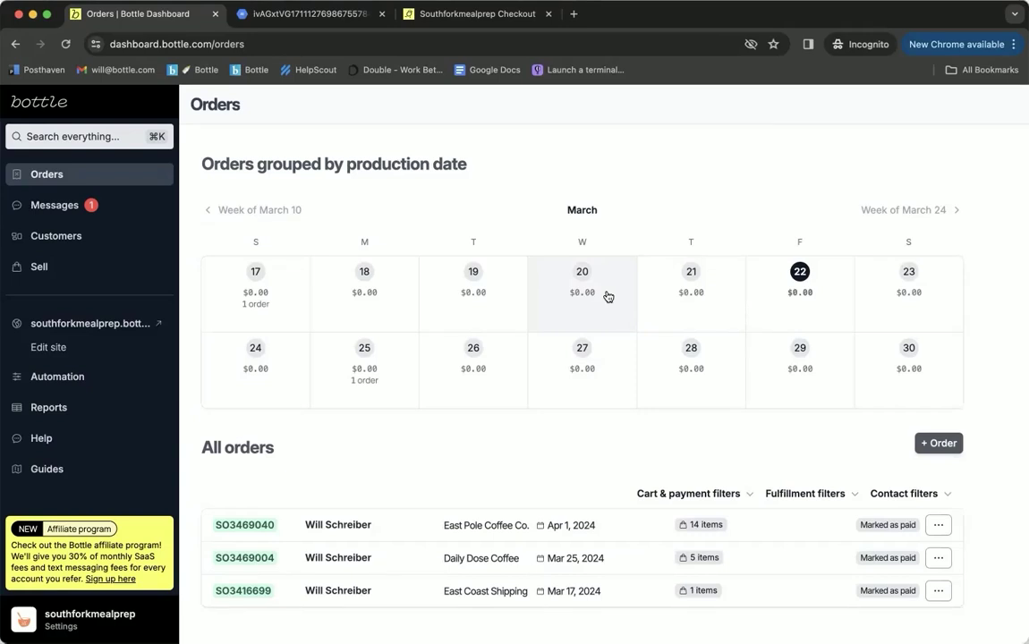
Step: Open the Condesa Coffee pickup method under Sell > Fulfillment methods
{"action": "left_click", "coordinate": [40, 267]}
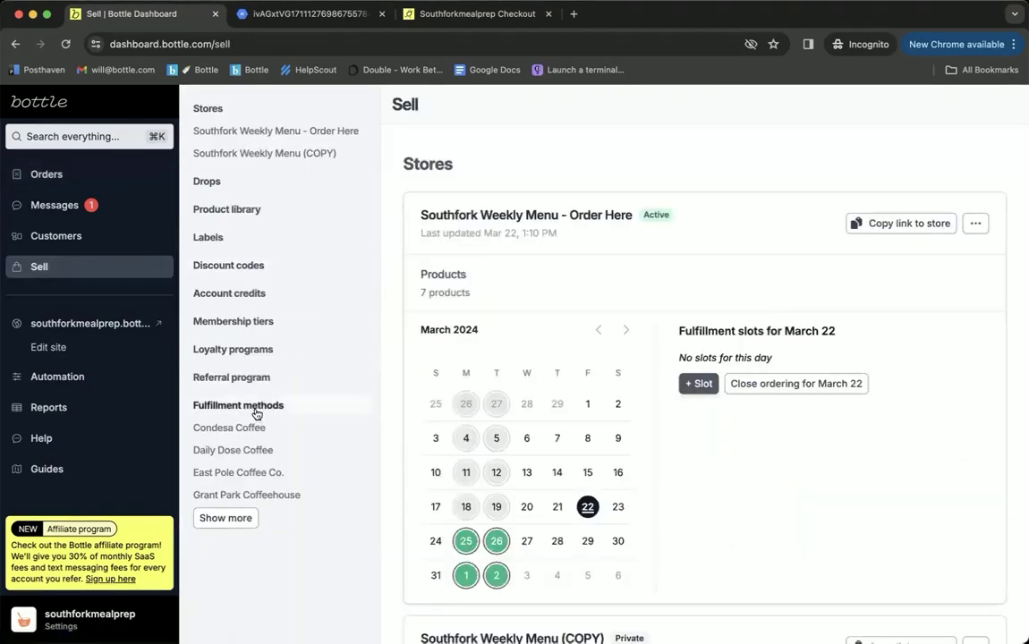
{"action": "left_click", "coordinate": [257, 412]}
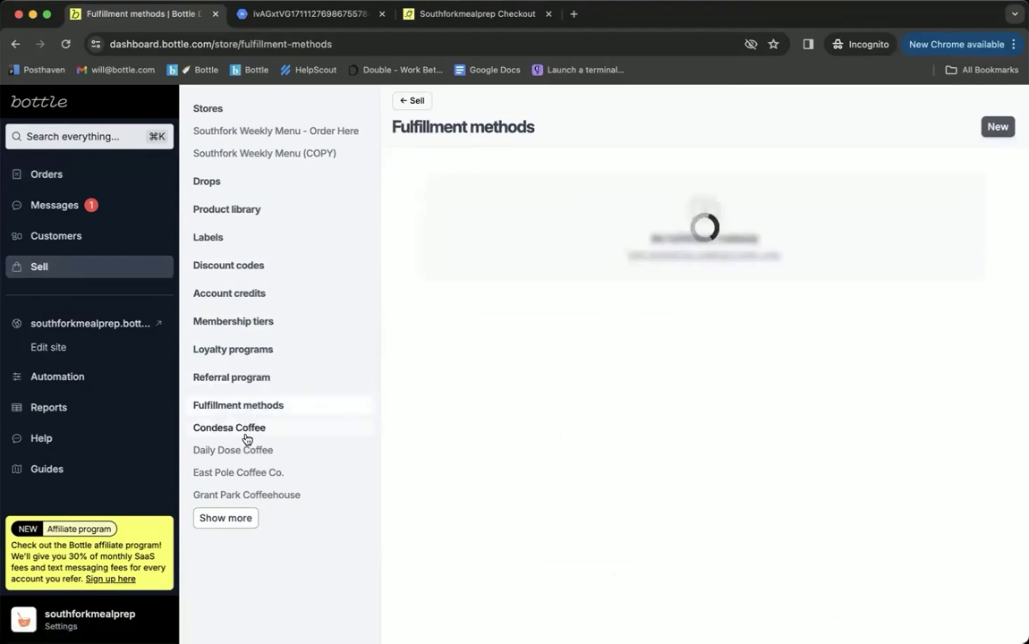
{"action": "left_click", "coordinate": [219, 431]}
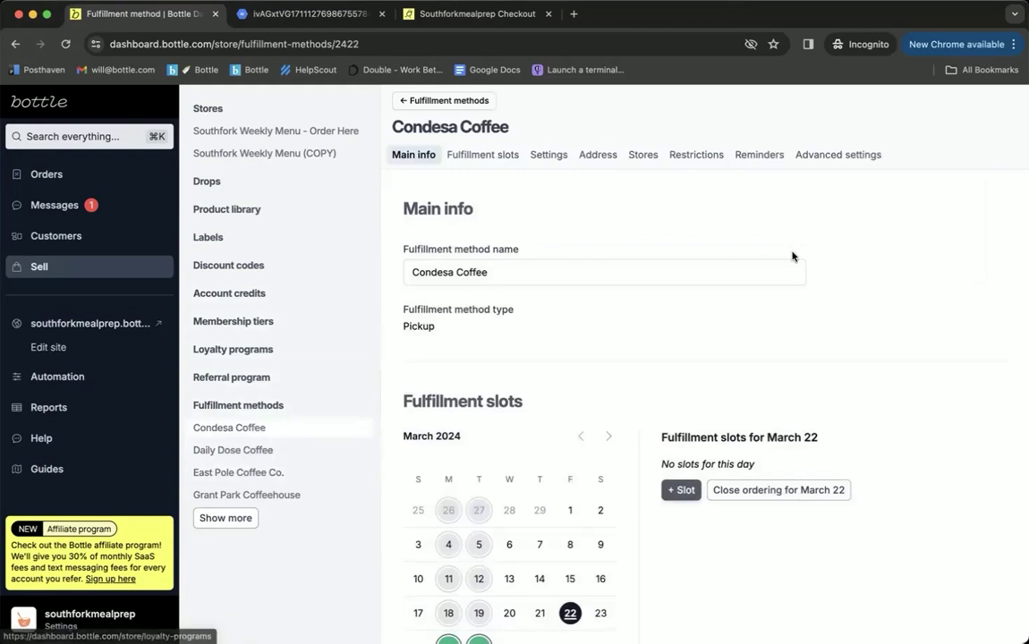
{"action": "scroll", "coordinate": [906, 334], "scroll_direction": "down", "scroll_amount": 1}
{"action": "scroll", "coordinate": [906, 334], "scroll_direction": "down", "scroll_amount": 2}
{"action": "left_click", "coordinate": [225, 518]}
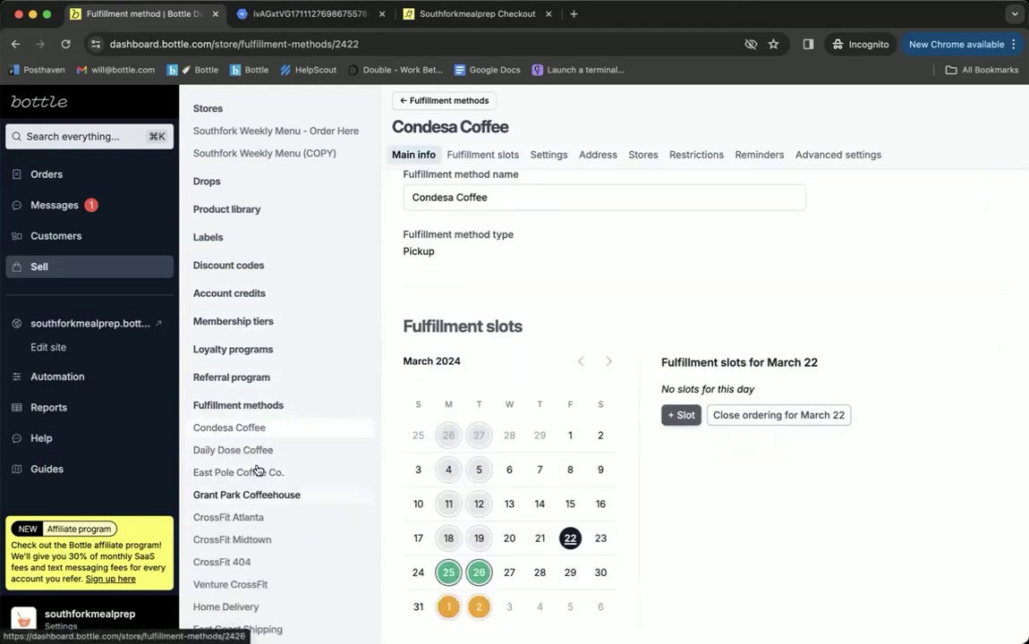
Step: Bring up the settings of Condesa Coffee's March 25 pickup slot
{"action": "scroll", "coordinate": [260, 519], "scroll_direction": "down", "scroll_amount": 1}
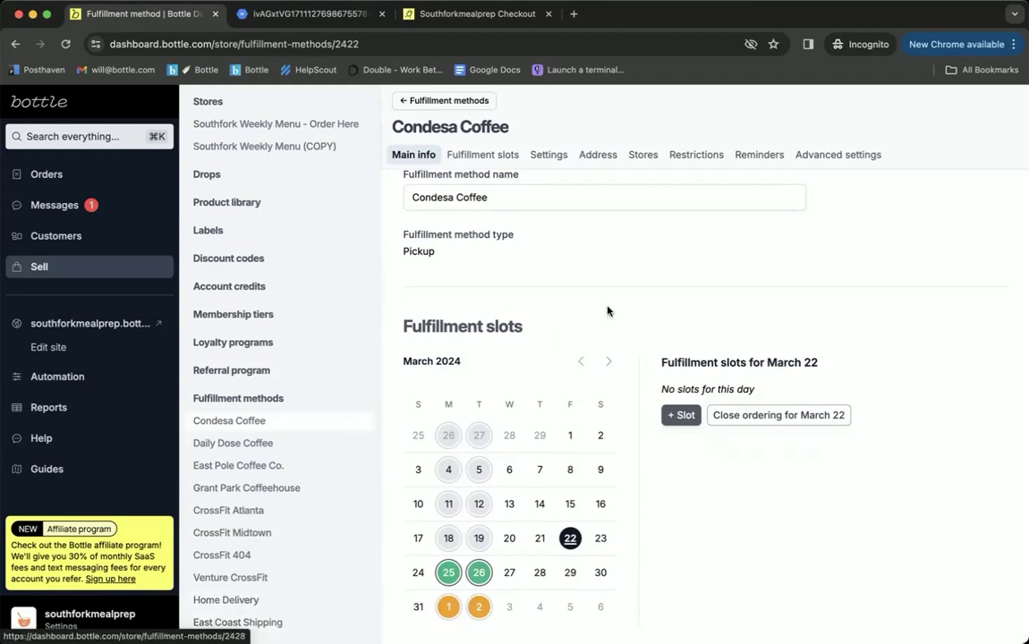
{"action": "scroll", "coordinate": [681, 300], "scroll_direction": "up", "scroll_amount": 2}
{"action": "scroll", "coordinate": [704, 295], "scroll_direction": "down", "scroll_amount": 3}
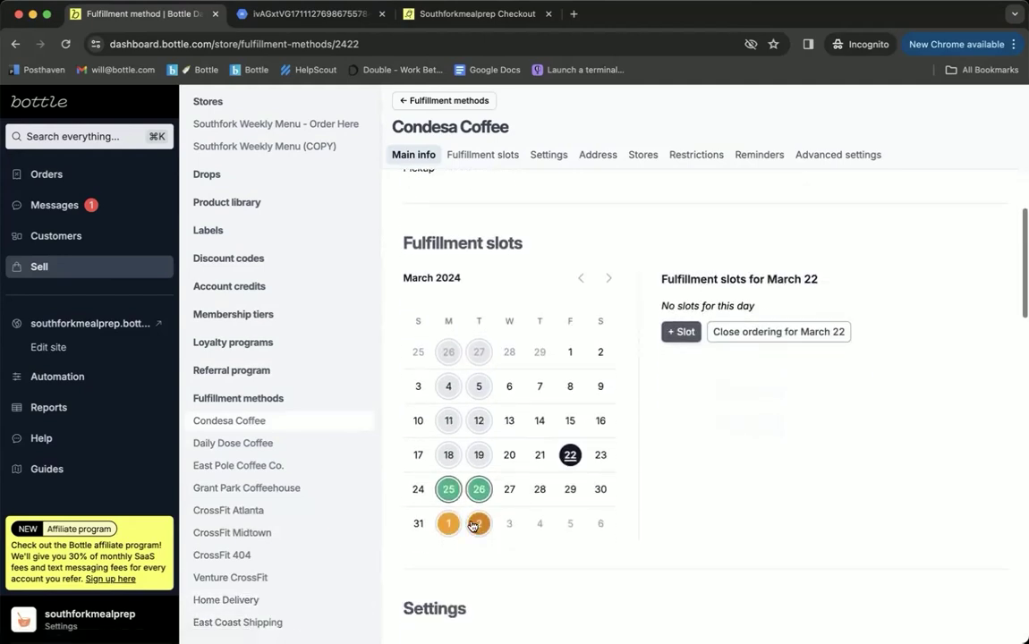
{"action": "left_click", "coordinate": [448, 489]}
{"action": "scroll", "coordinate": [615, 467], "scroll_direction": "up", "scroll_amount": 1}
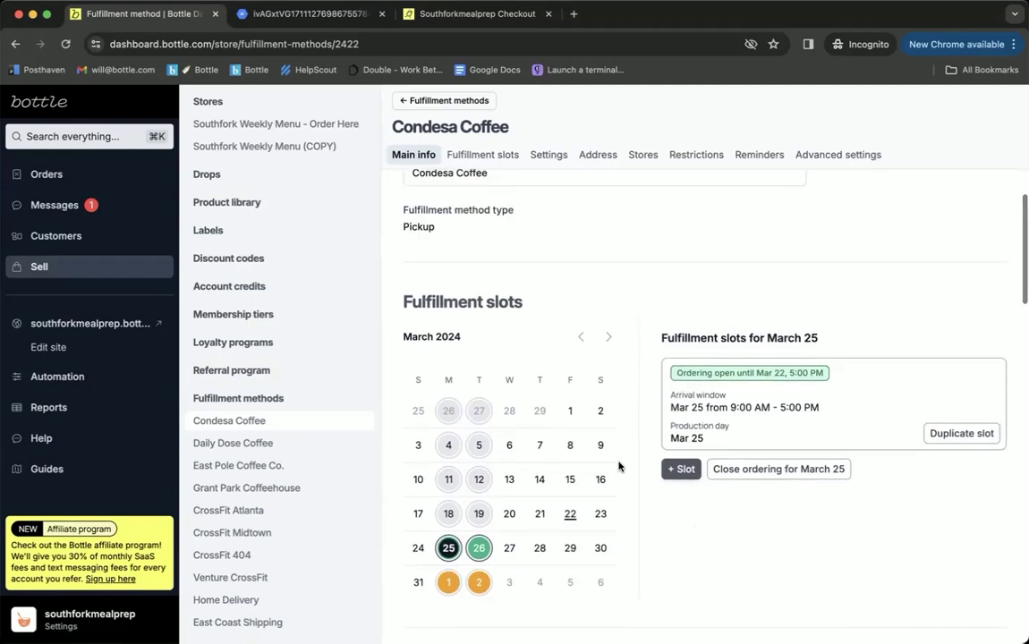
{"action": "left_click", "coordinate": [775, 409]}
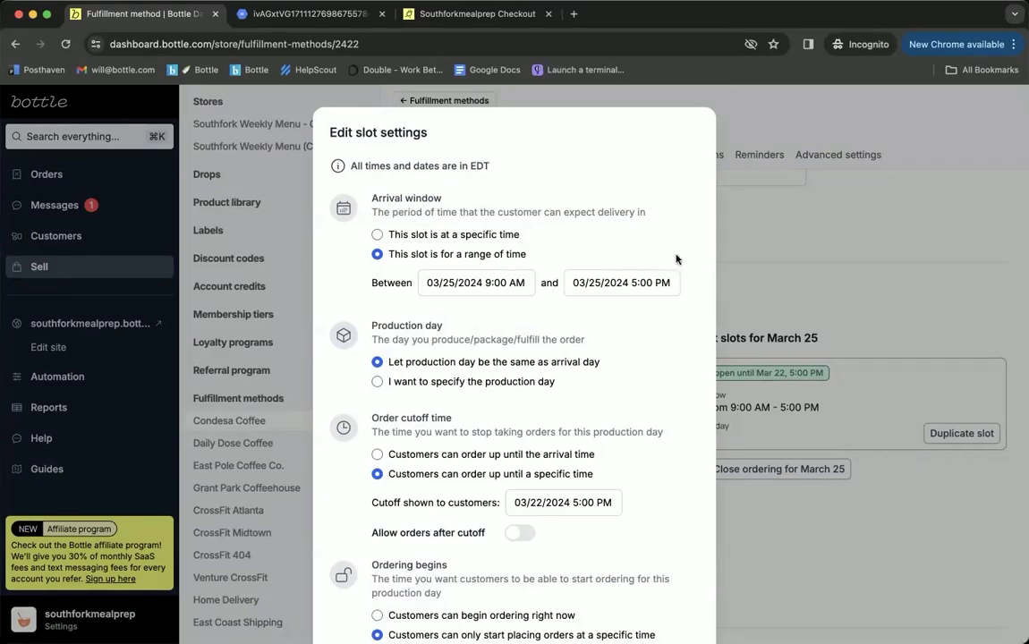
Step: Allow orders after cutoff, set the hard cutoff to 03/22/2024 8:00 PM, and save the slot
{"action": "scroll", "coordinate": [675, 258], "scroll_direction": "down", "scroll_amount": 3}
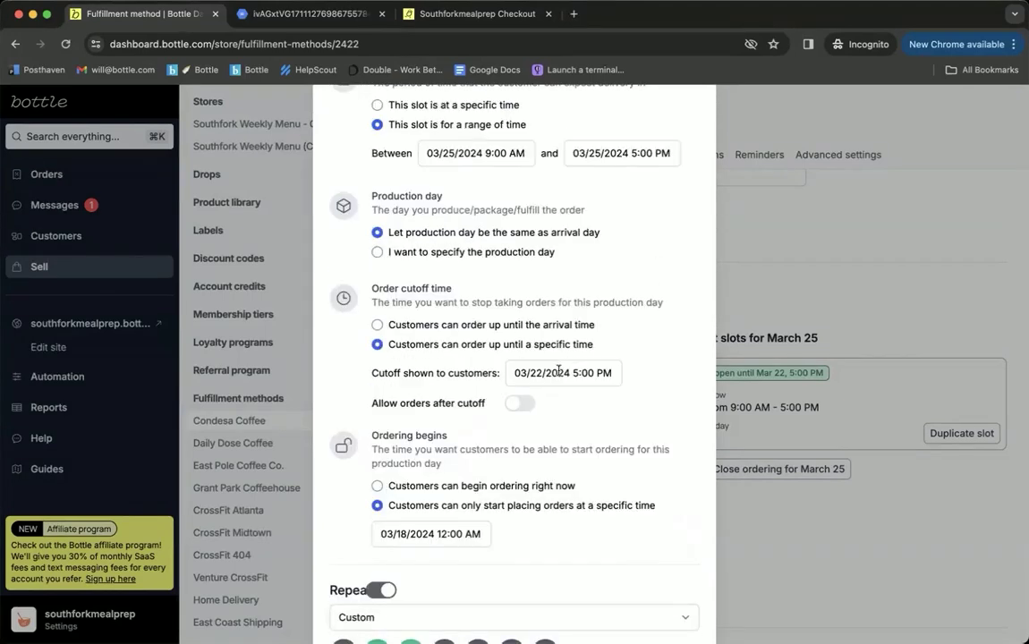
{"action": "left_click", "coordinate": [521, 403]}
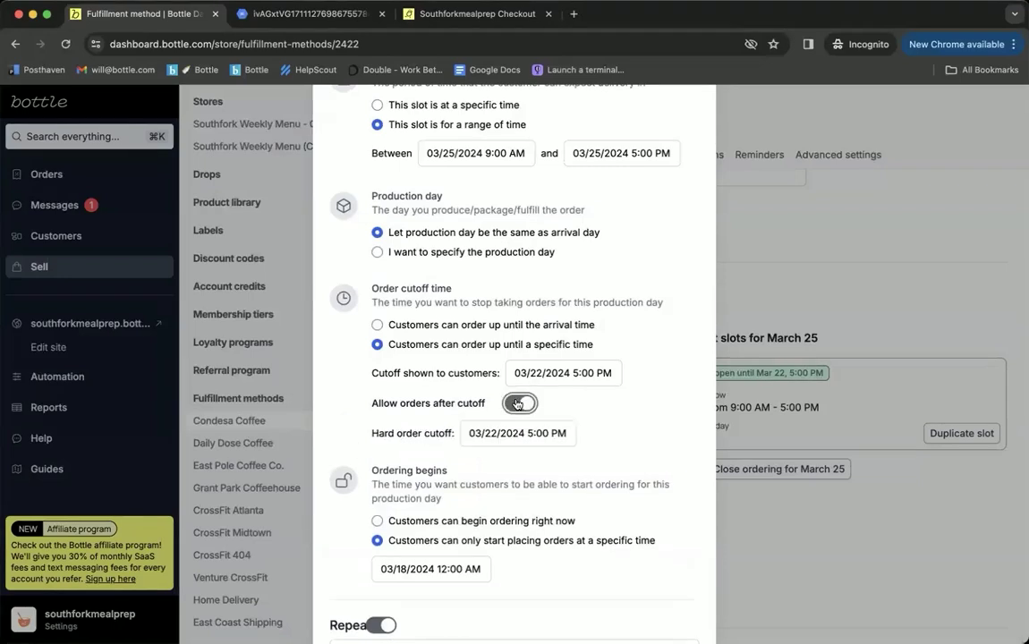
{"action": "scroll", "coordinate": [662, 403], "scroll_direction": "down", "scroll_amount": 3}
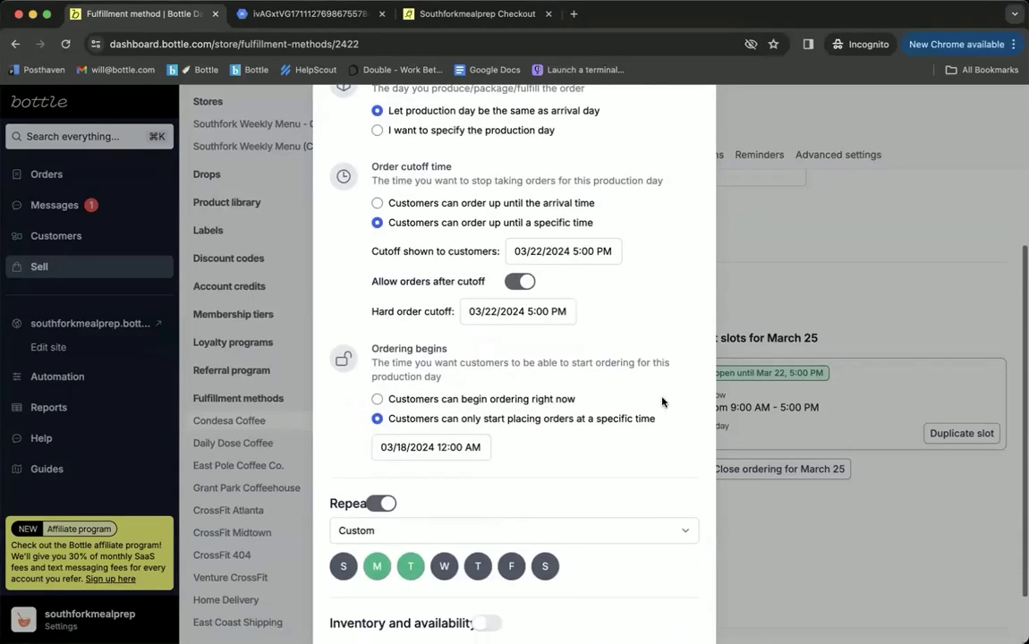
{"action": "left_click", "coordinate": [545, 311]}
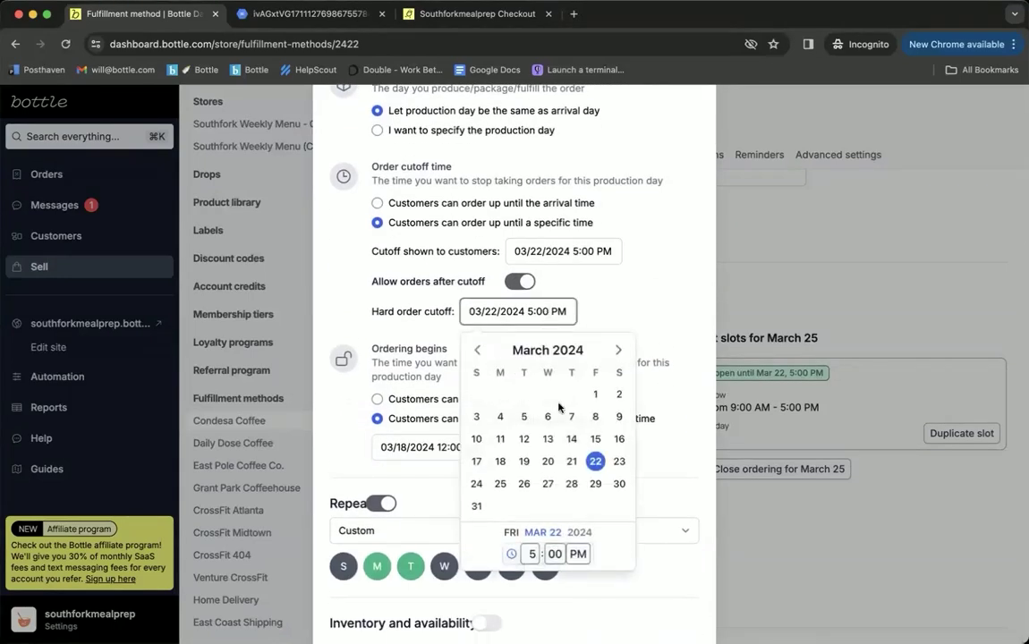
{"action": "left_click", "coordinate": [531, 555]}
{"action": "left_click", "coordinate": [527, 611]}
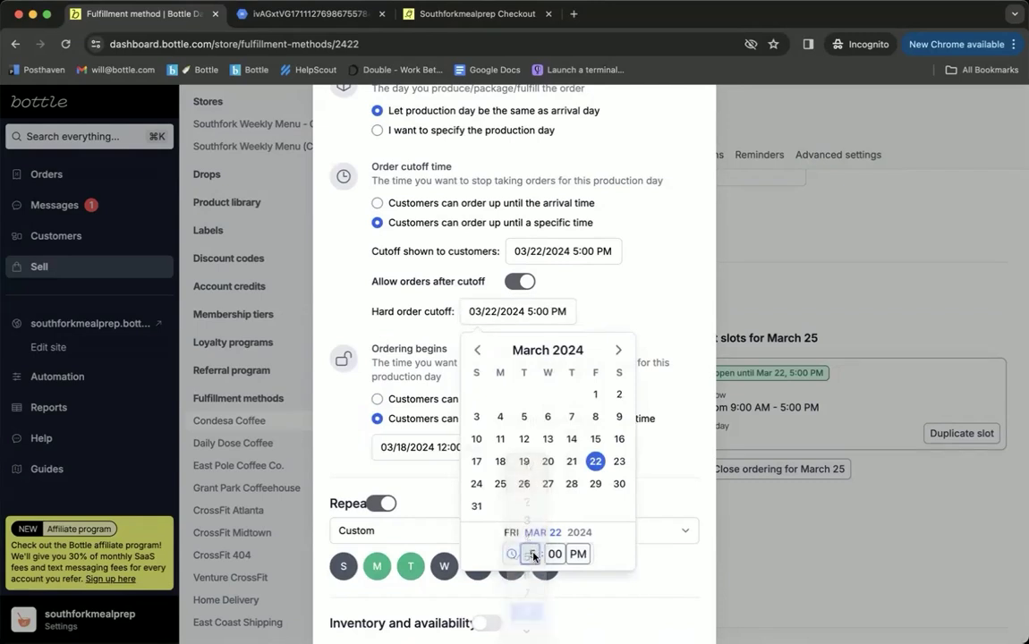
{"action": "left_click", "coordinate": [667, 298]}
{"action": "scroll", "coordinate": [671, 296], "scroll_direction": "down", "scroll_amount": 2}
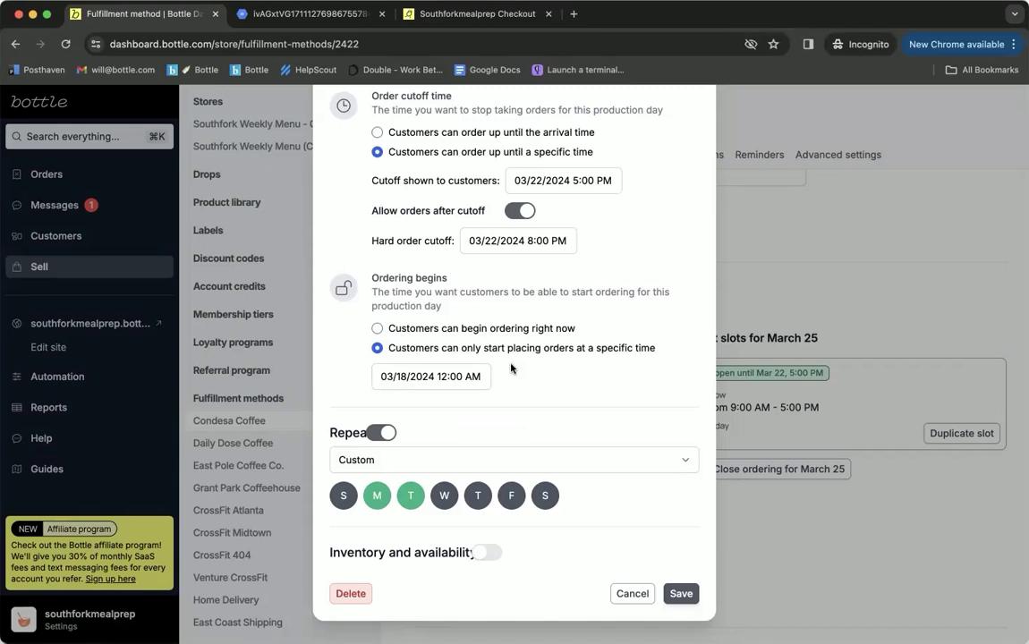
{"action": "left_click", "coordinate": [680, 594]}
{"action": "scroll", "coordinate": [646, 340], "scroll_direction": "down", "scroll_amount": 2}
Step: Browse down Condesa Coffee's settings page to the Restrictions section
{"action": "scroll", "coordinate": [647, 394], "scroll_direction": "down", "scroll_amount": 5}
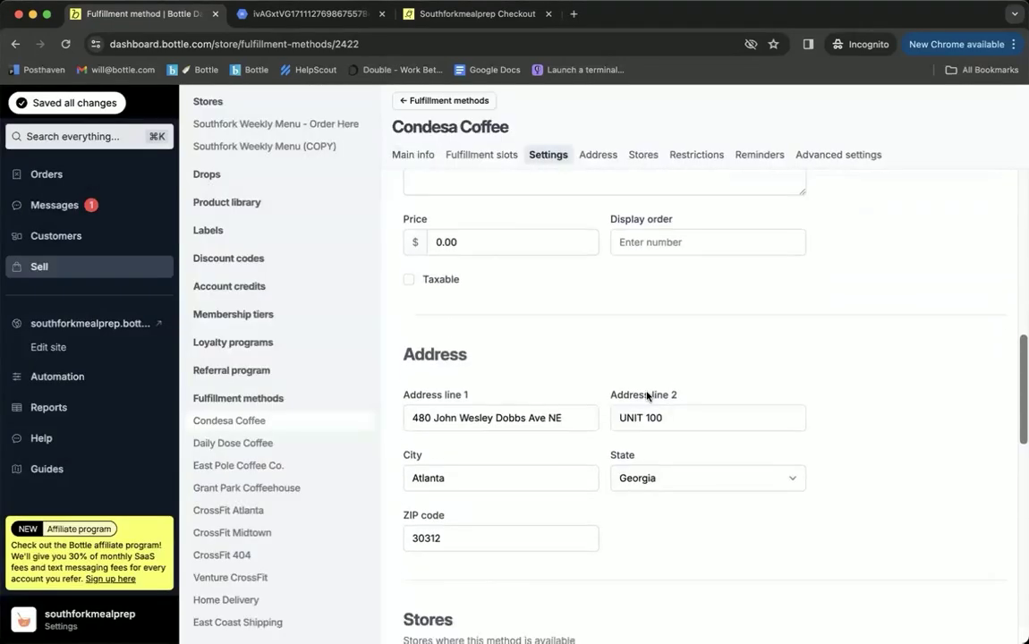
{"action": "left_click", "coordinate": [526, 370]}
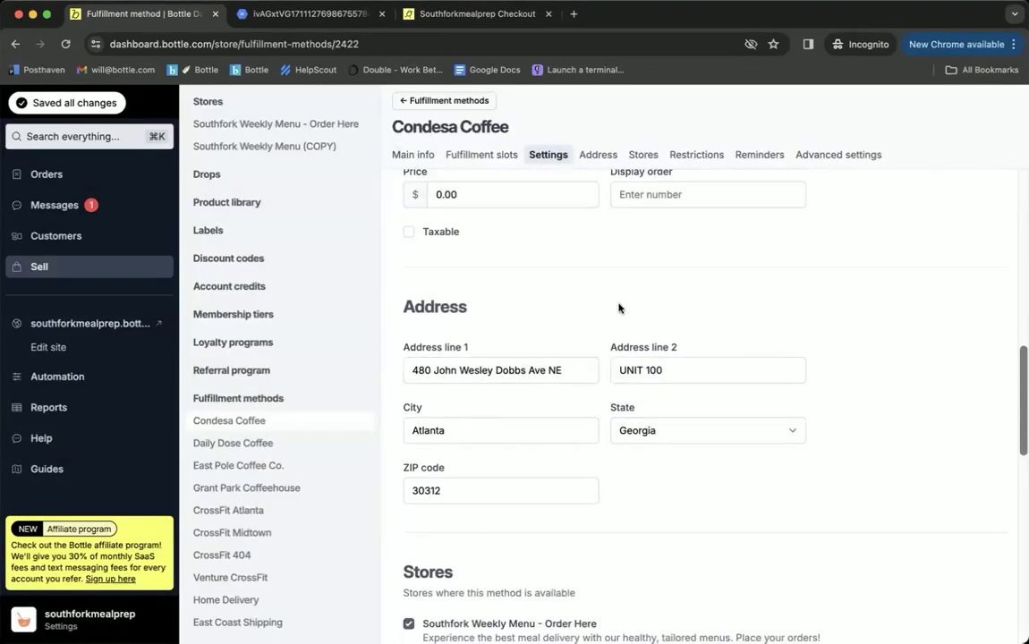
{"action": "scroll", "coordinate": [618, 309], "scroll_direction": "up", "scroll_amount": 4}
{"action": "scroll", "coordinate": [618, 309], "scroll_direction": "up", "scroll_amount": 3}
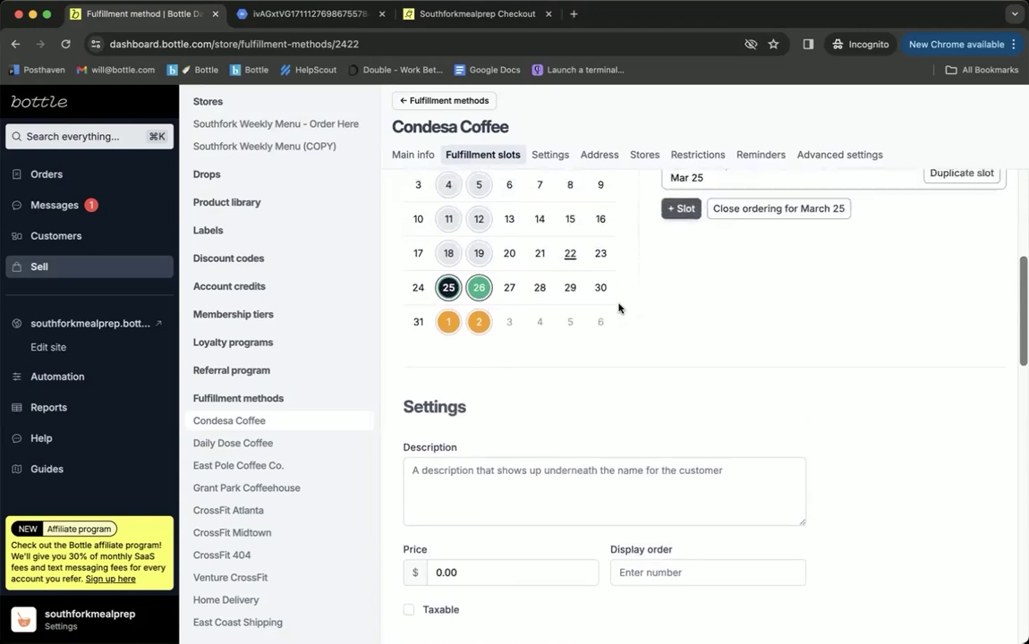
{"action": "scroll", "coordinate": [618, 309], "scroll_direction": "down", "scroll_amount": 5}
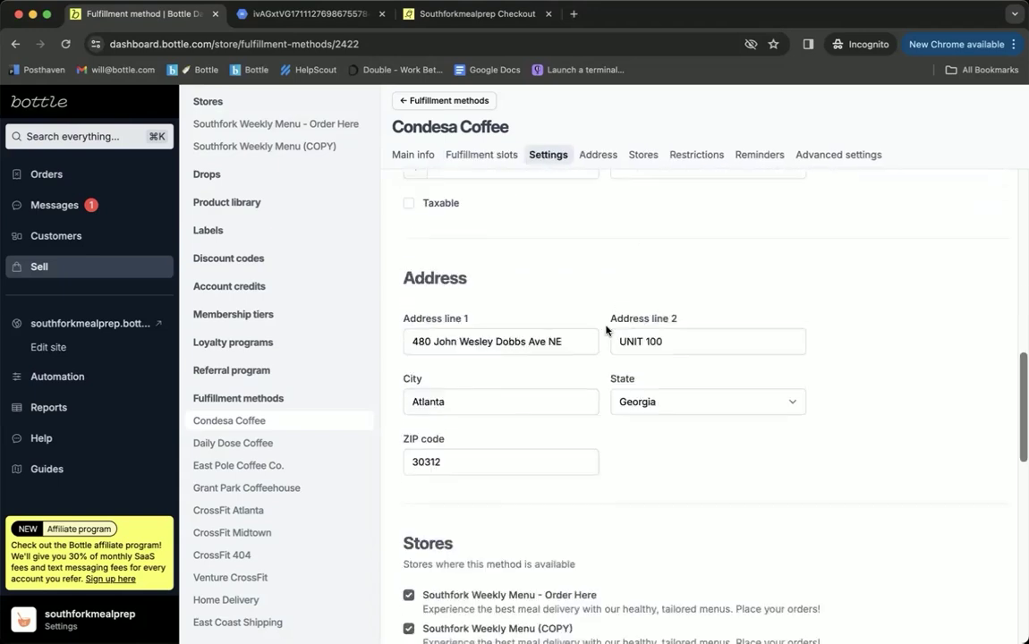
{"action": "left_click", "coordinate": [506, 252]}
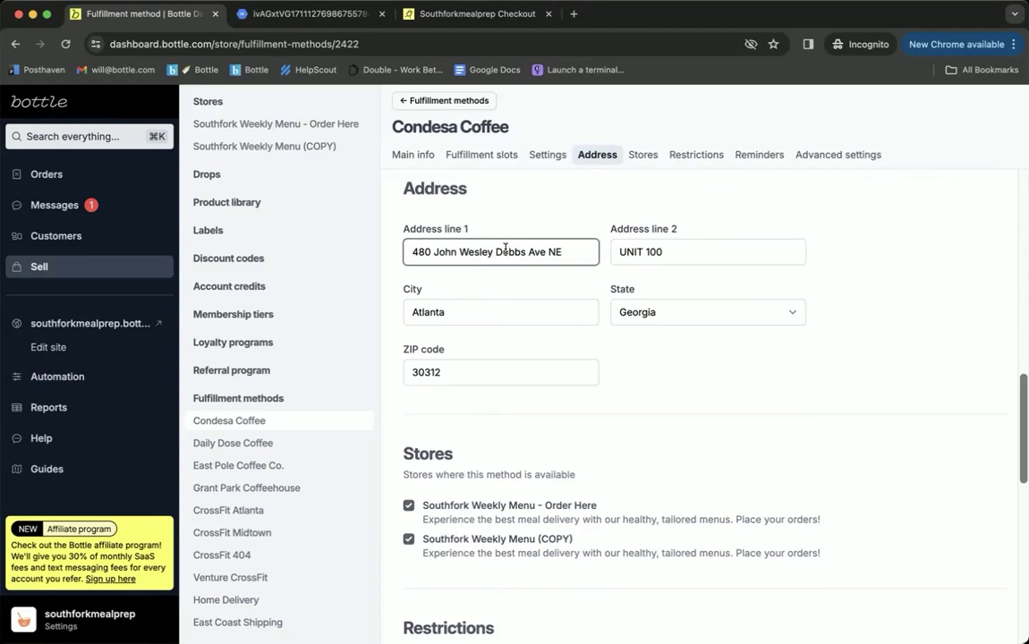
{"action": "scroll", "coordinate": [506, 251], "scroll_direction": "down", "scroll_amount": 5}
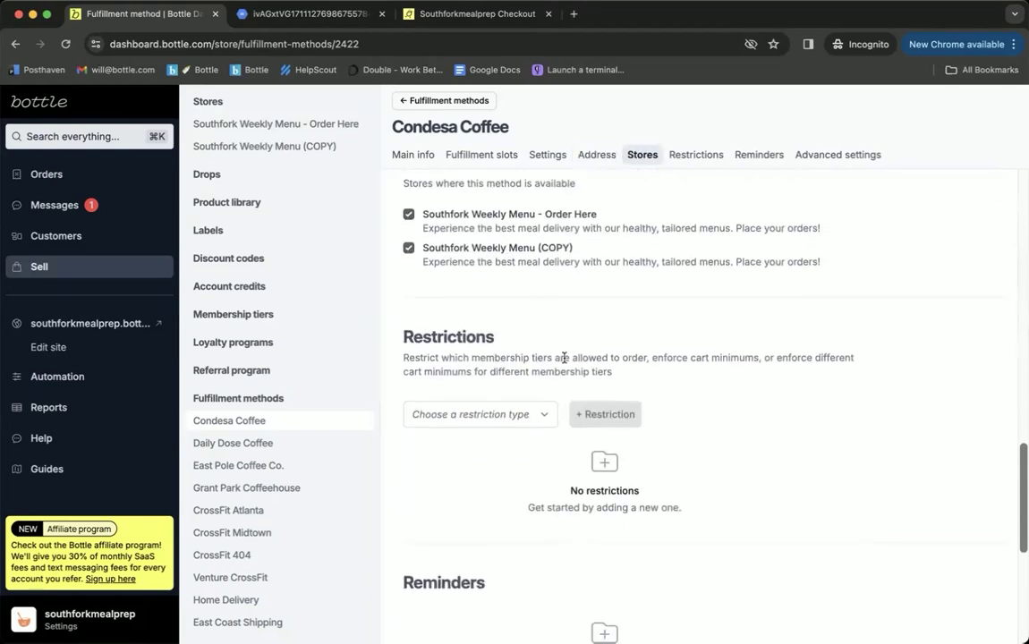
{"action": "scroll", "coordinate": [564, 357], "scroll_direction": "down", "scroll_amount": 2}
{"action": "scroll", "coordinate": [564, 357], "scroll_direction": "down", "scroll_amount": 1}
Step: Set the restriction type to Enforce a cart minimum, then change it to Block a membership tier
{"action": "left_click", "coordinate": [535, 298]}
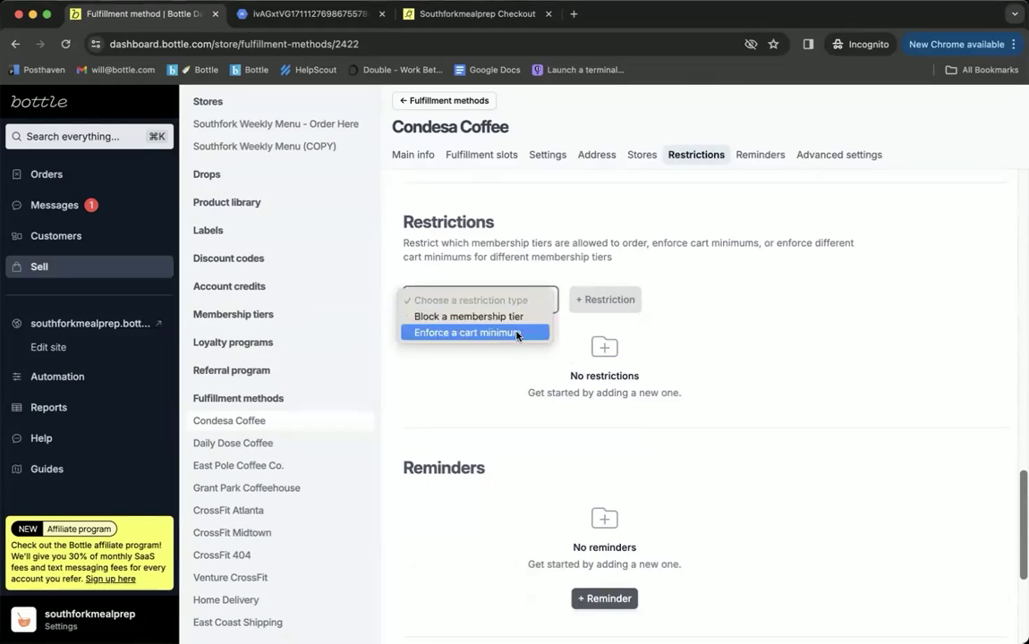
{"action": "left_click", "coordinate": [517, 333]}
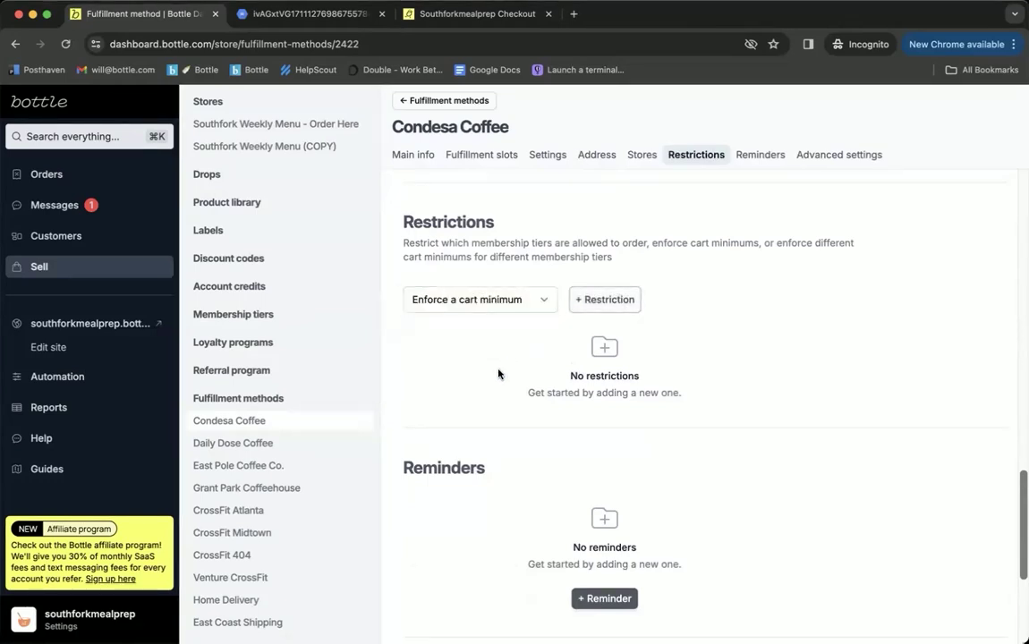
{"action": "left_click", "coordinate": [504, 302]}
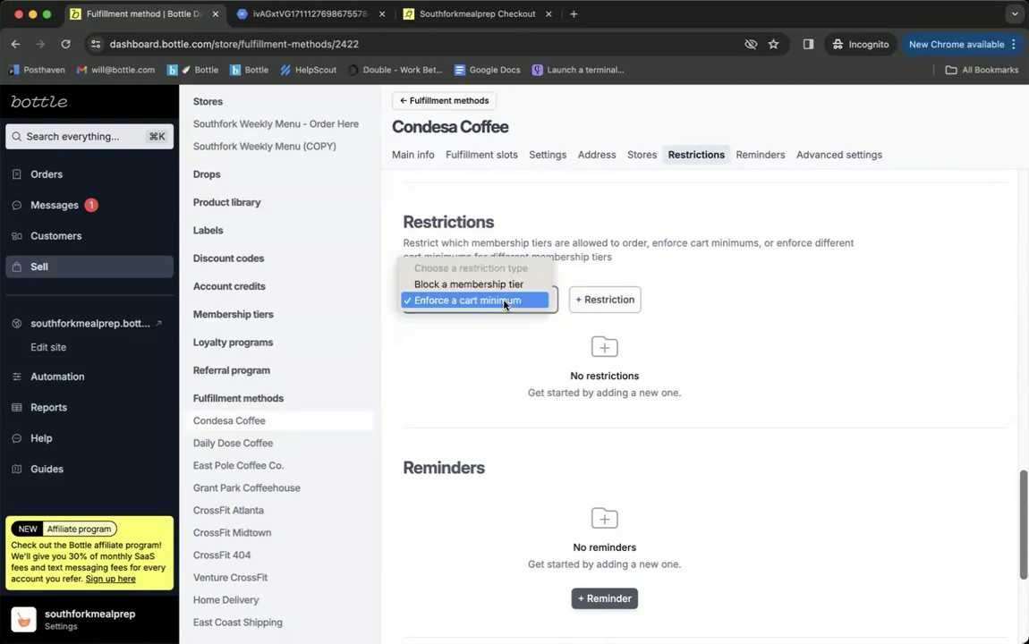
{"action": "left_click", "coordinate": [512, 284]}
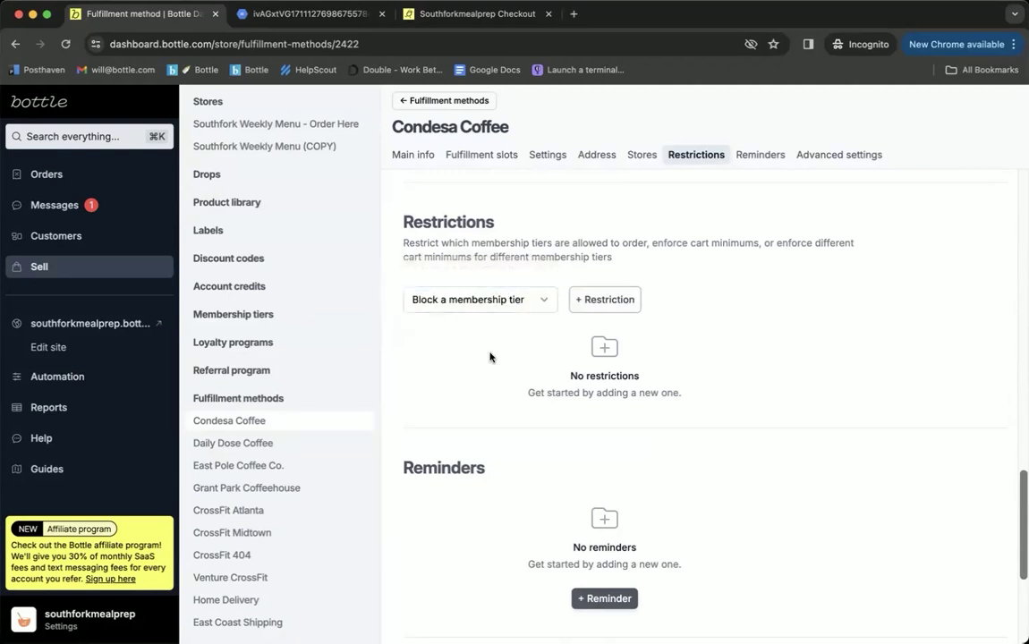
{"action": "scroll", "coordinate": [489, 358], "scroll_direction": "down", "scroll_amount": 1}
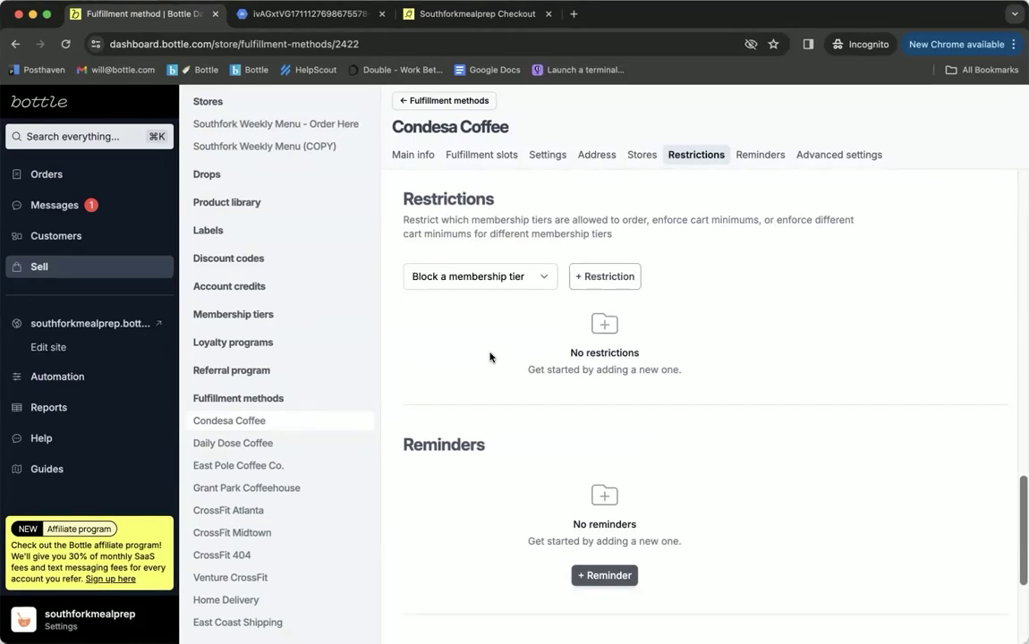
{"action": "scroll", "coordinate": [489, 357], "scroll_direction": "down", "scroll_amount": 5}
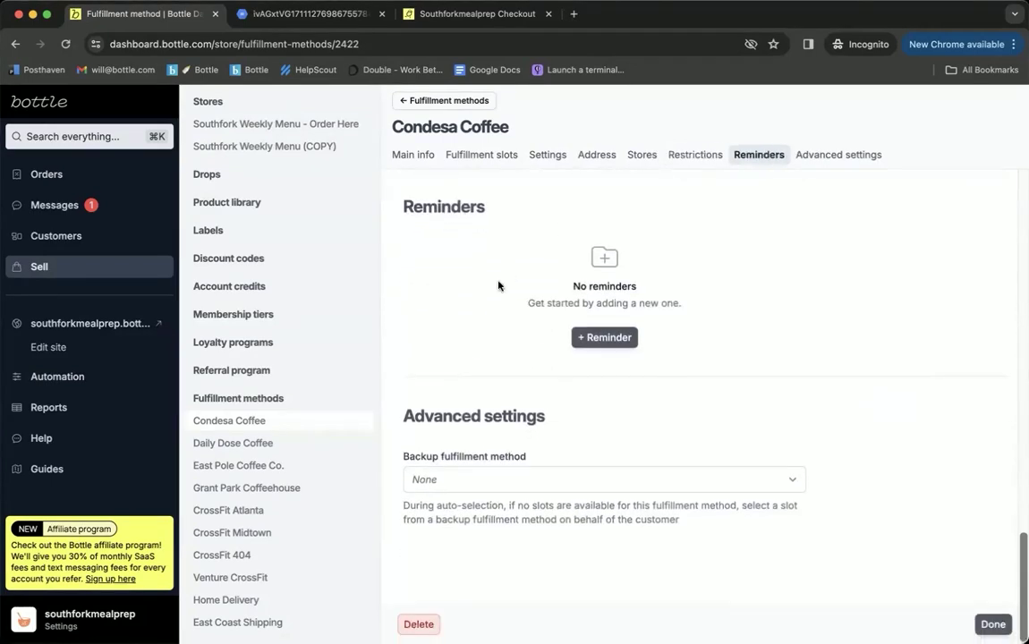
Step: Draft a 'days before the arrival day' reminder, discard it, and open Home Delivery
{"action": "left_click", "coordinate": [602, 337]}
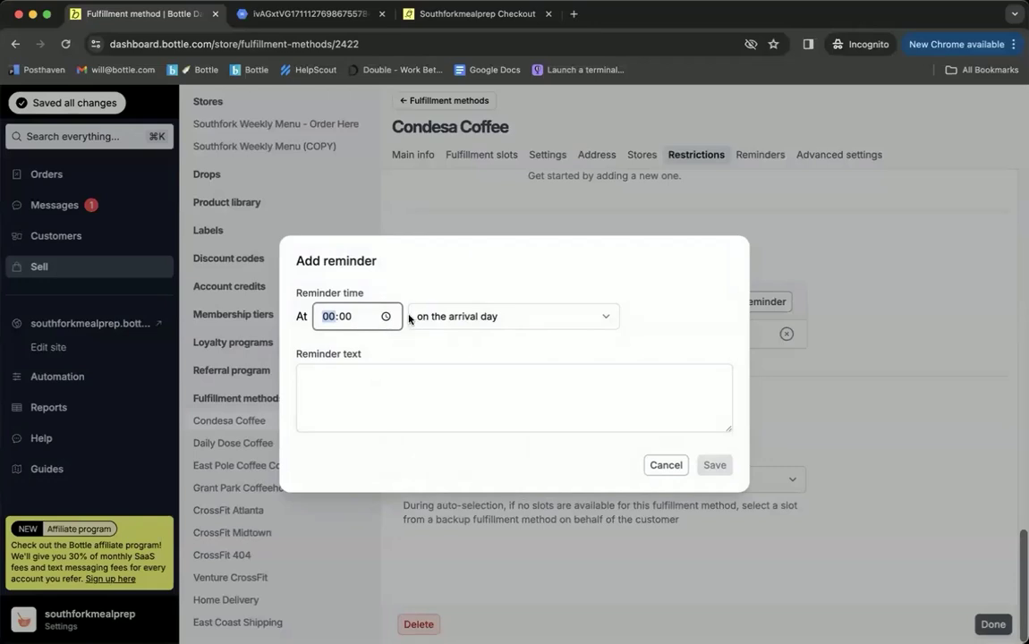
{"action": "left_click", "coordinate": [476, 318]}
{"action": "left_click", "coordinate": [426, 299]}
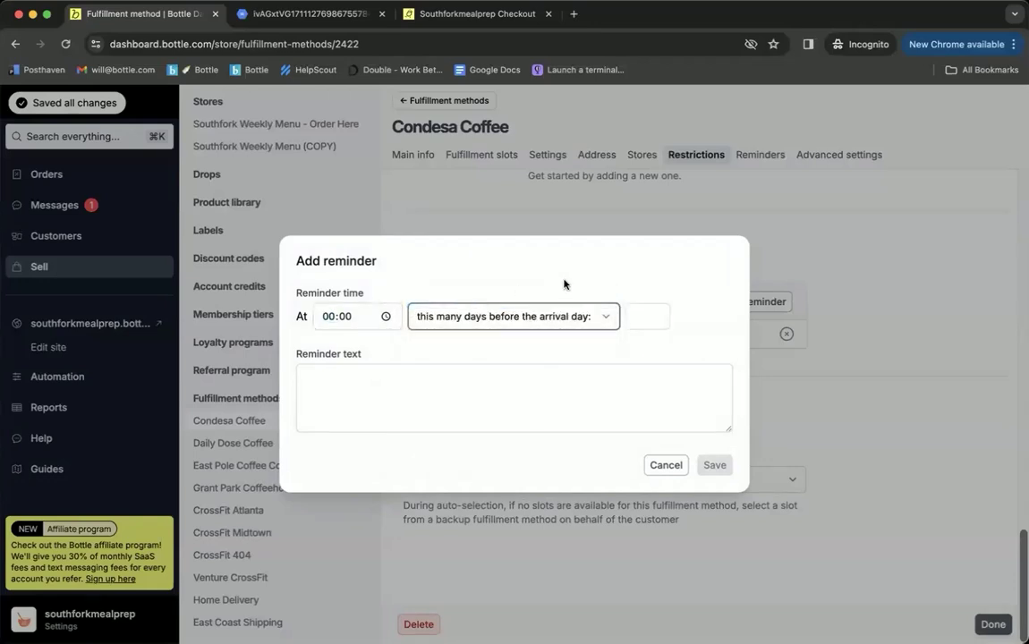
{"action": "left_click", "coordinate": [637, 309]}
{"action": "left_click", "coordinate": [480, 280]}
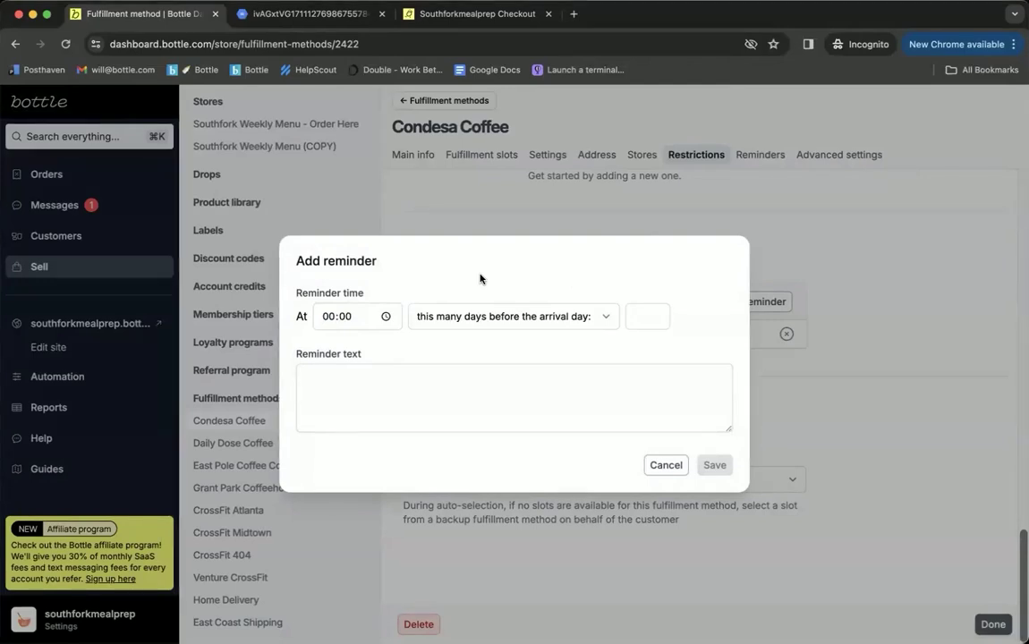
{"action": "left_click", "coordinate": [468, 207]}
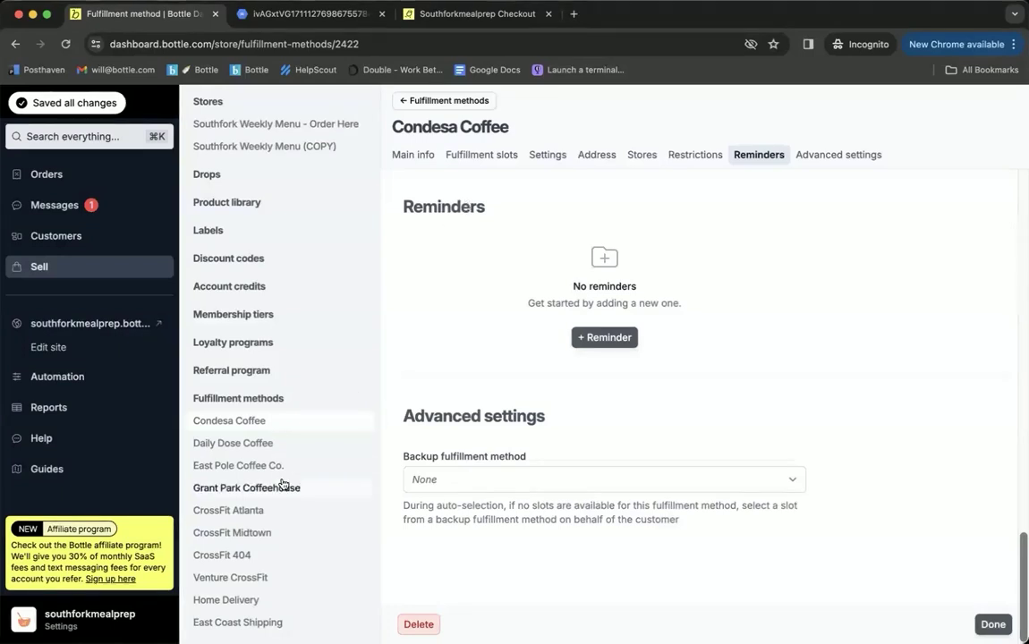
{"action": "left_click", "coordinate": [222, 601]}
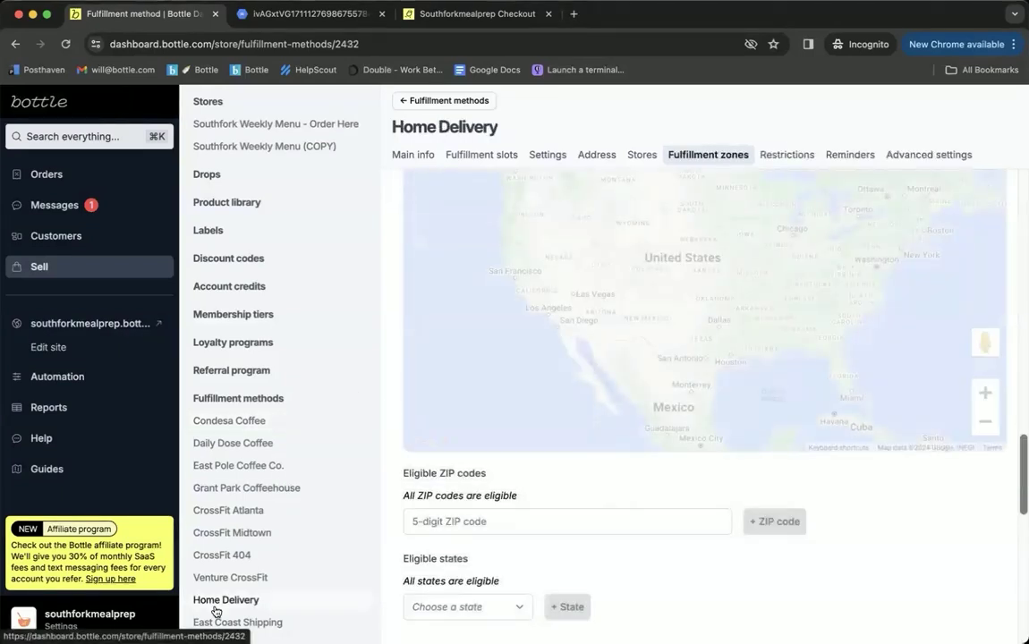
{"action": "scroll", "coordinate": [387, 467], "scroll_direction": "up", "scroll_amount": 2}
{"action": "scroll", "coordinate": [386, 467], "scroll_direction": "up", "scroll_amount": 6}
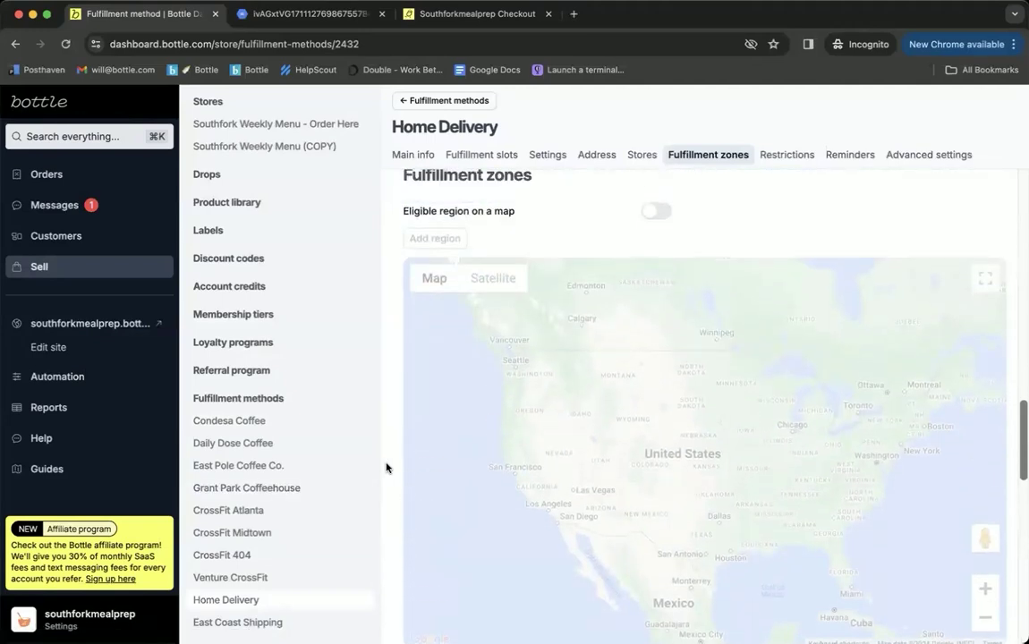
{"action": "scroll", "coordinate": [386, 467], "scroll_direction": "up", "scroll_amount": 10}
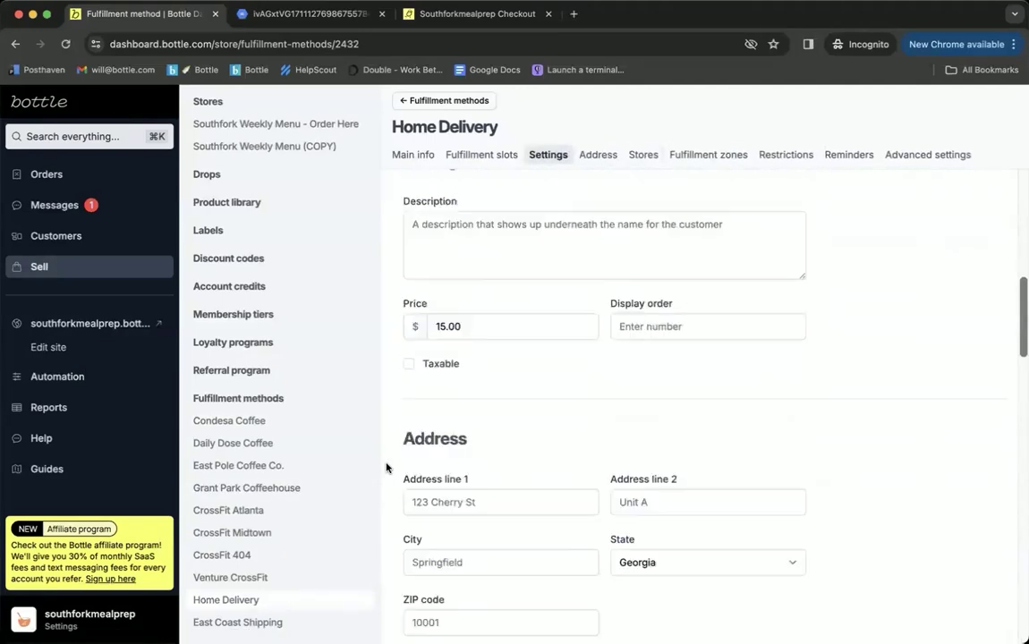
{"action": "scroll", "coordinate": [387, 467], "scroll_direction": "down", "scroll_amount": 3}
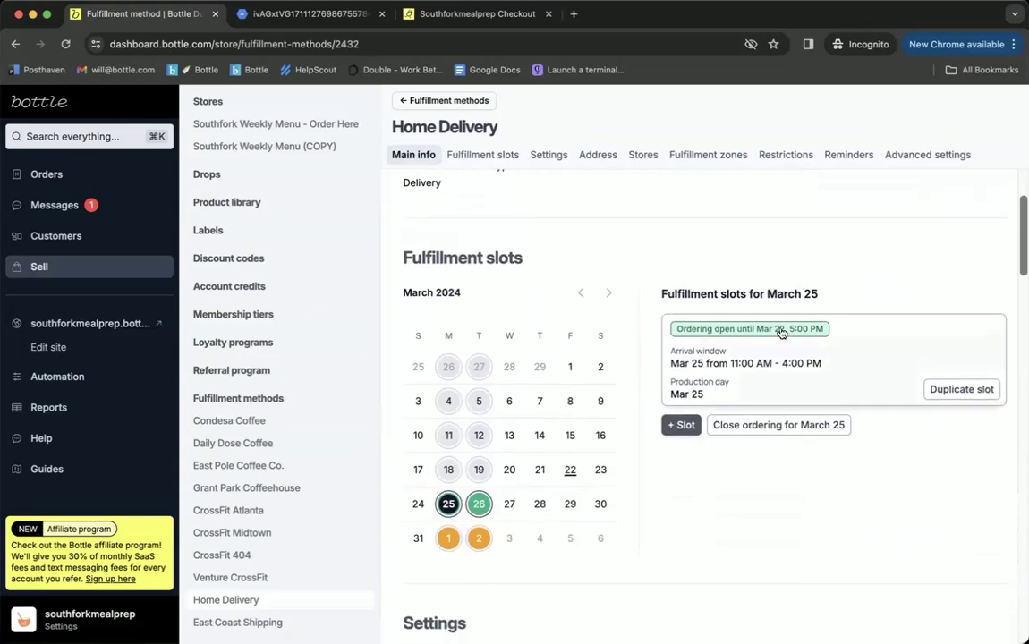
{"action": "scroll", "coordinate": [729, 363], "scroll_direction": "down", "scroll_amount": 1}
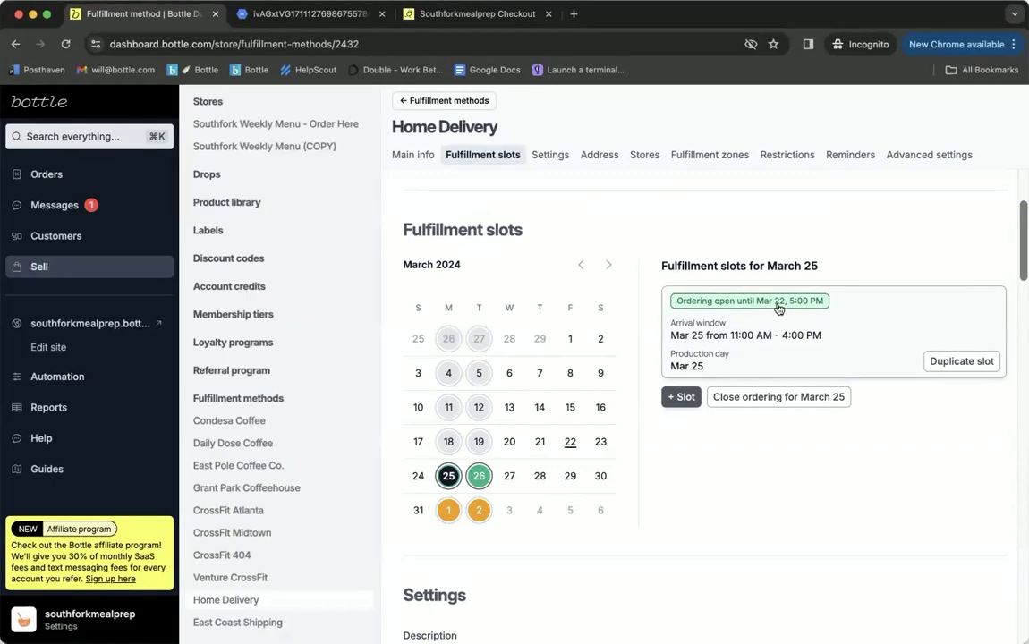
{"action": "scroll", "coordinate": [626, 405], "scroll_direction": "down", "scroll_amount": 10}
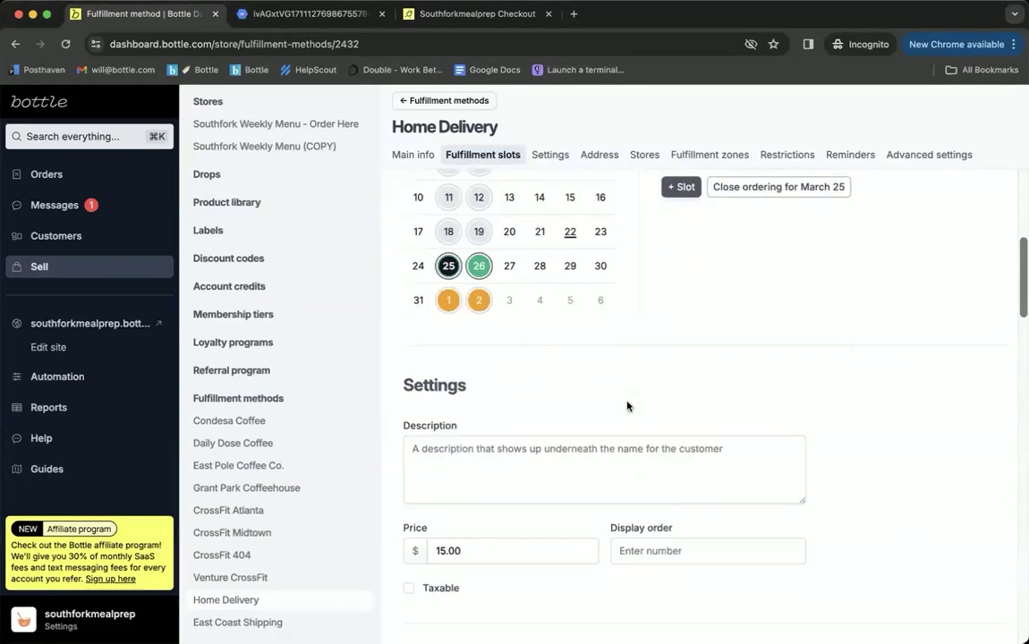
{"action": "scroll", "coordinate": [627, 405], "scroll_direction": "down", "scroll_amount": 4}
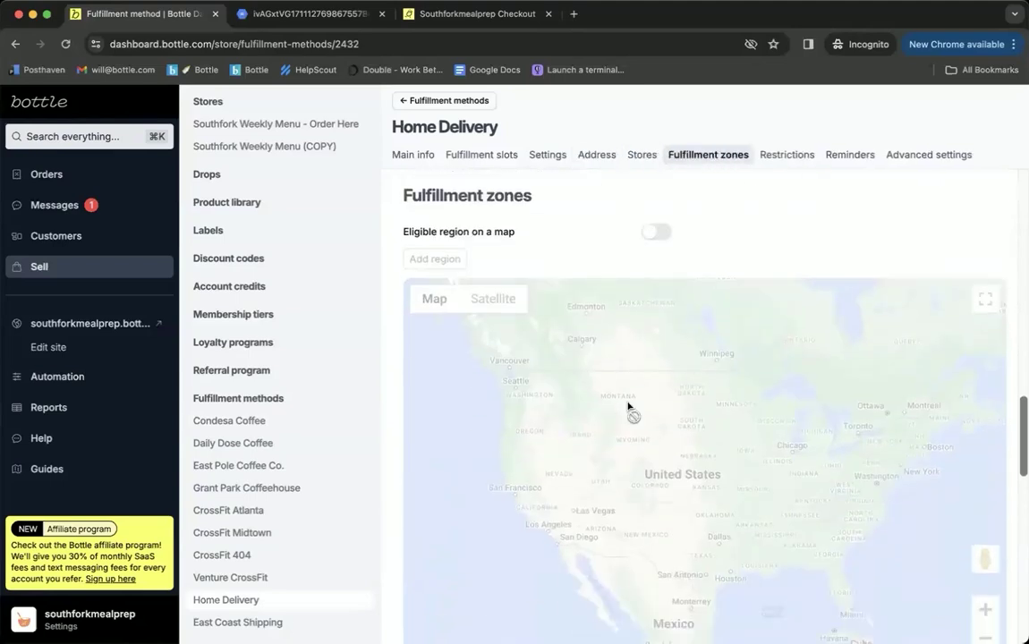
{"action": "scroll", "coordinate": [544, 317], "scroll_direction": "up", "scroll_amount": 1}
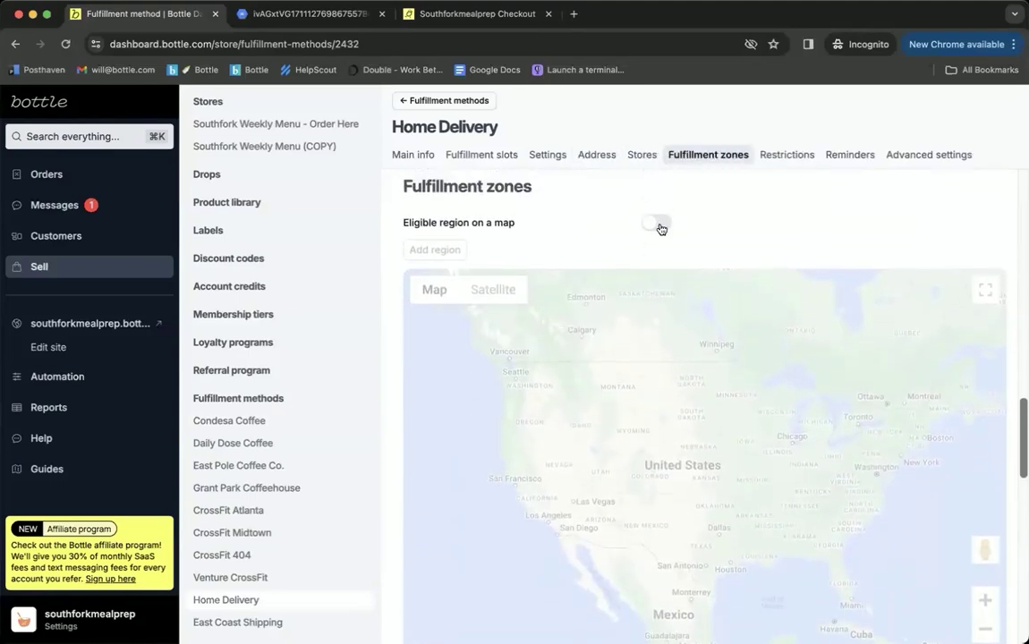
Step: Enable the 'Eligible region on a map' option and zoom the map to New York
{"action": "left_click", "coordinate": [659, 224]}
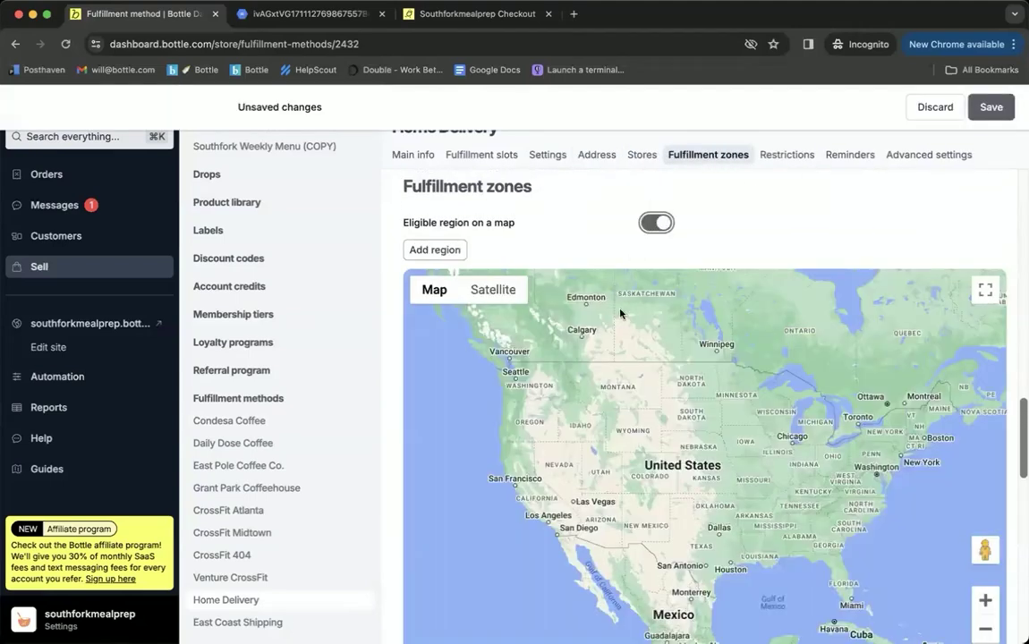
{"action": "scroll", "coordinate": [904, 452], "scroll_direction": "up", "scroll_amount": 1}
{"action": "scroll", "coordinate": [904, 452], "scroll_direction": "up", "scroll_amount": 3}
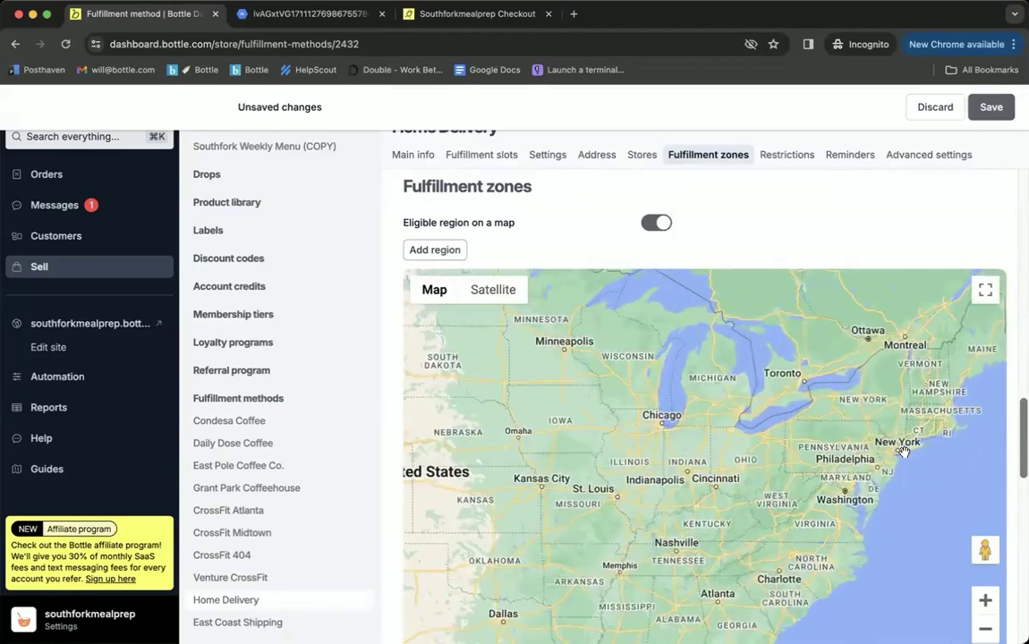
{"action": "scroll", "coordinate": [886, 452], "scroll_direction": "up", "scroll_amount": 4}
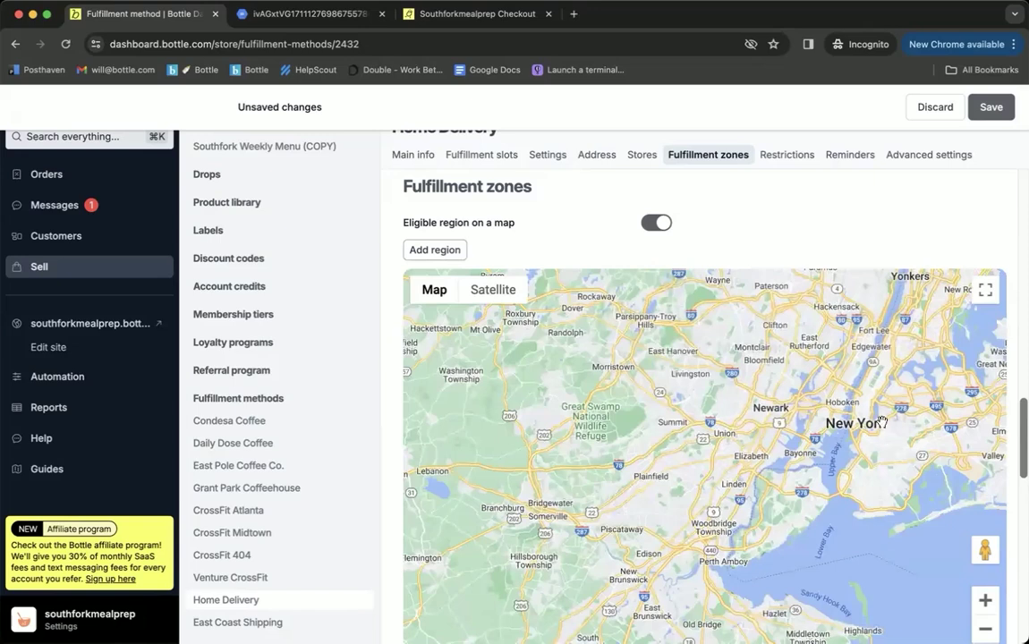
{"action": "scroll", "coordinate": [789, 381], "scroll_direction": "up", "scroll_amount": 1}
Step: Draw a nine-point polygon around lower Manhattan and save the Home Delivery zone
{"action": "left_click", "coordinate": [438, 251]}
{"action": "left_click", "coordinate": [719, 377]}
{"action": "left_click", "coordinate": [708, 414]}
{"action": "left_click", "coordinate": [701, 447]}
{"action": "left_click", "coordinate": [699, 472]}
{"action": "left_click", "coordinate": [710, 477]}
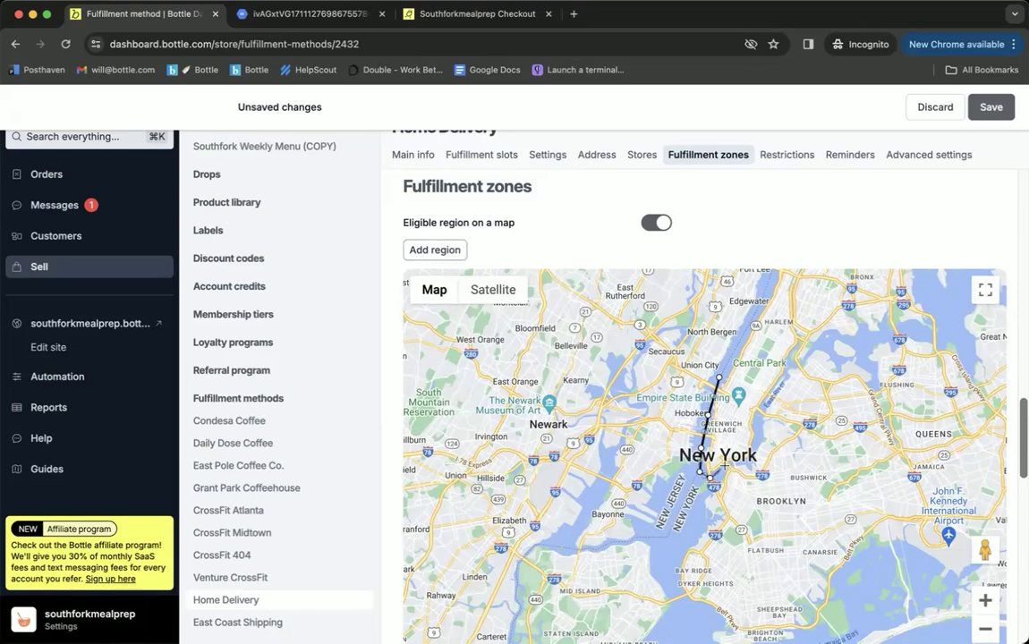
{"action": "left_click", "coordinate": [731, 462]}
{"action": "left_click", "coordinate": [757, 449]}
{"action": "left_click", "coordinate": [756, 418]}
{"action": "left_click", "coordinate": [763, 403]}
{"action": "left_click", "coordinate": [719, 378]}
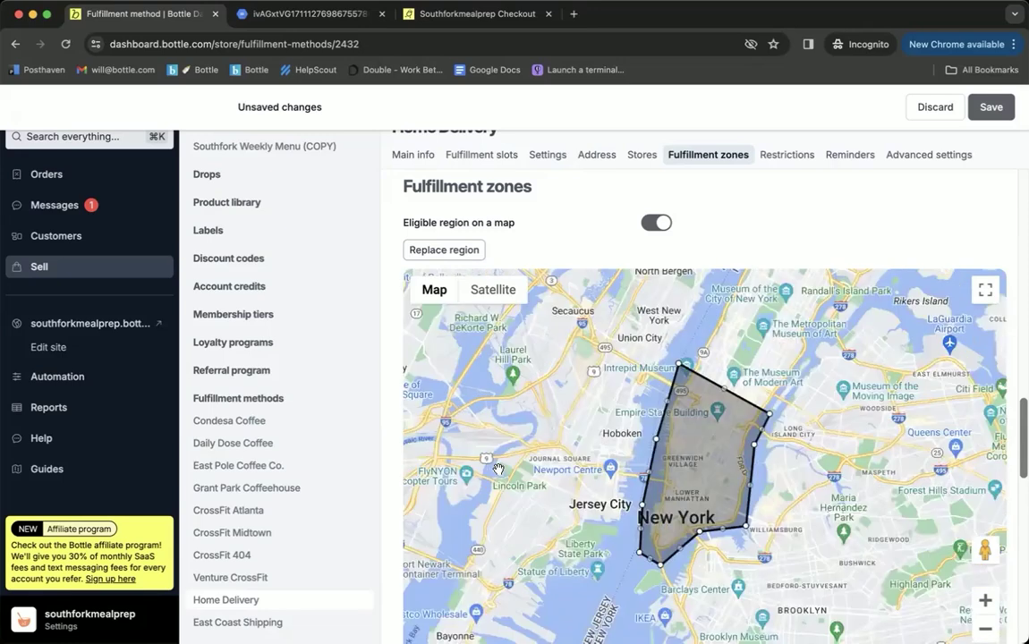
{"action": "left_click", "coordinate": [991, 106]}
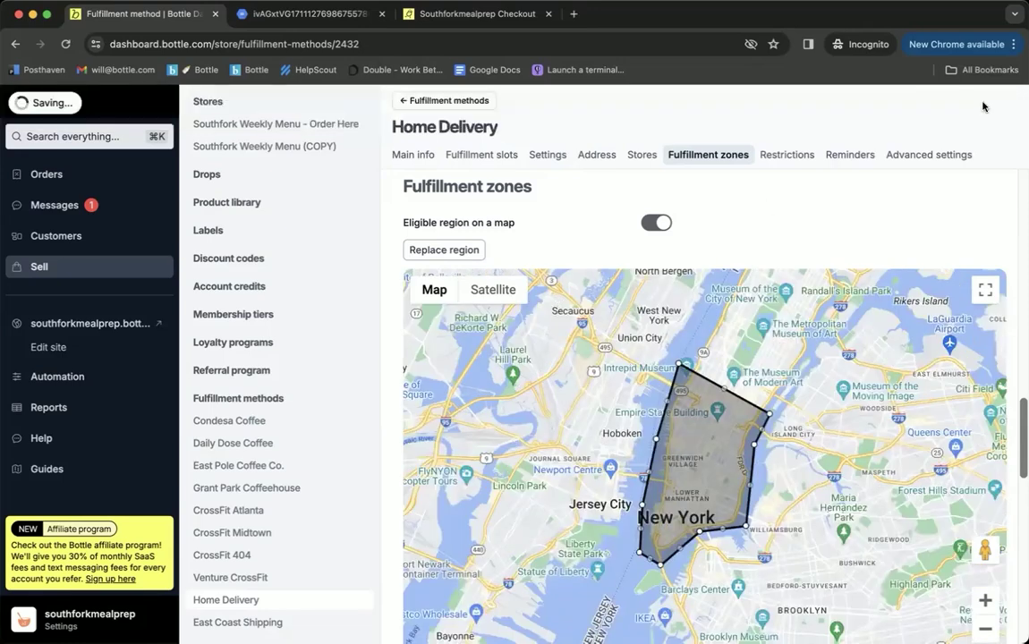
{"action": "scroll", "coordinate": [390, 280], "scroll_direction": "down", "scroll_amount": 5}
{"action": "scroll", "coordinate": [388, 284], "scroll_direction": "down", "scroll_amount": 1}
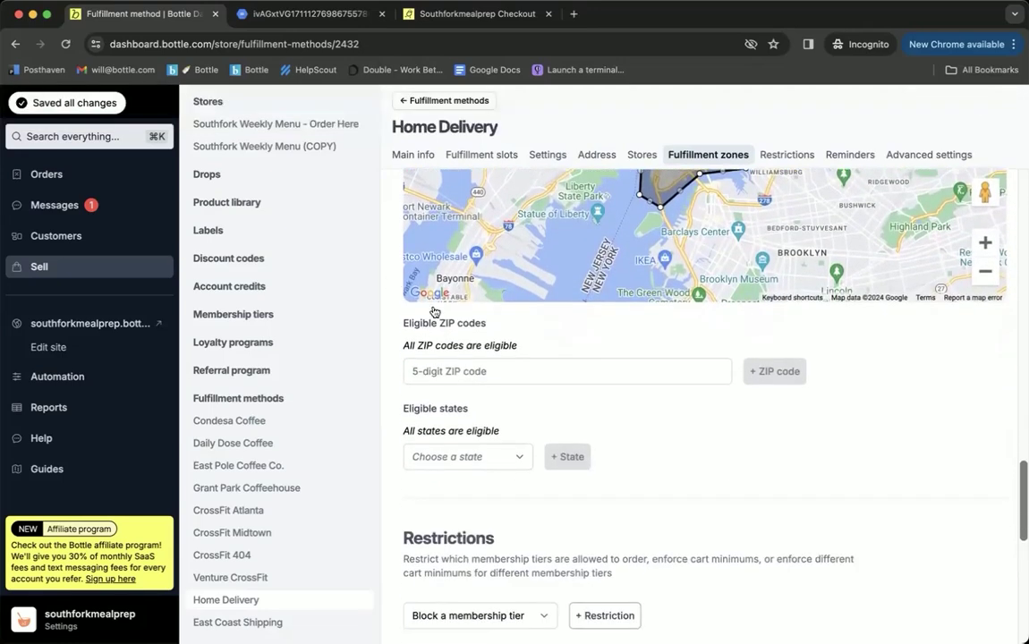
{"action": "left_click", "coordinate": [471, 368]}
{"action": "left_click", "coordinate": [687, 431]}
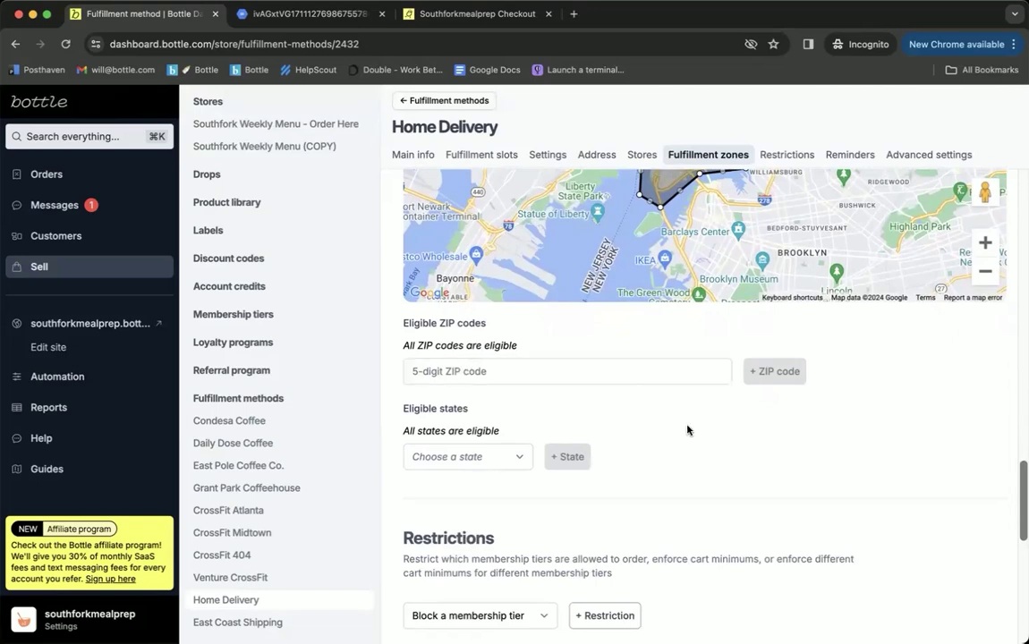
{"action": "scroll", "coordinate": [687, 431], "scroll_direction": "up", "scroll_amount": 4}
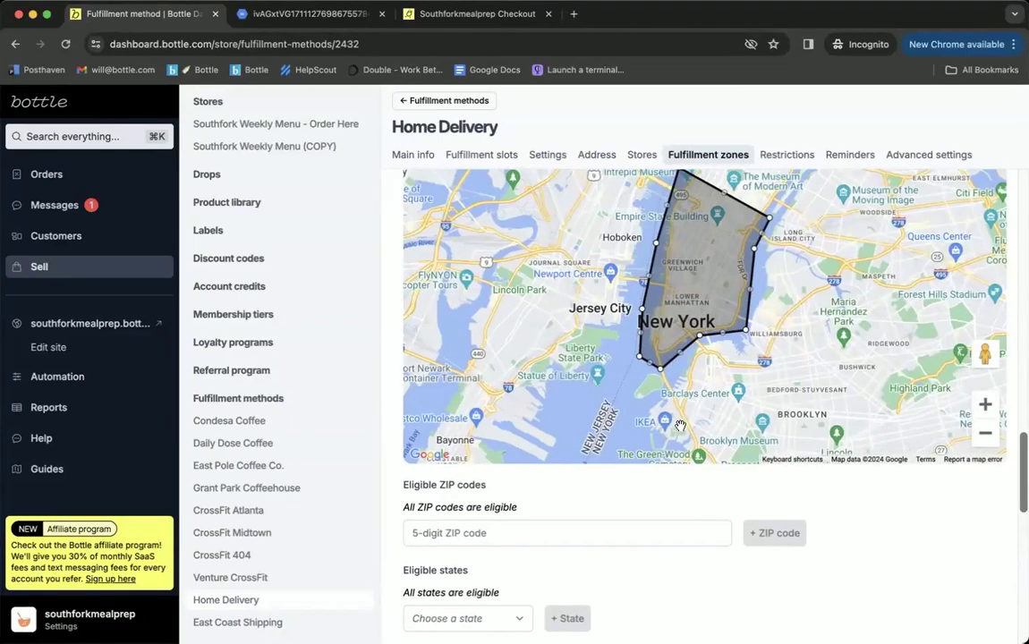
{"action": "scroll", "coordinate": [385, 325], "scroll_direction": "up", "scroll_amount": 3}
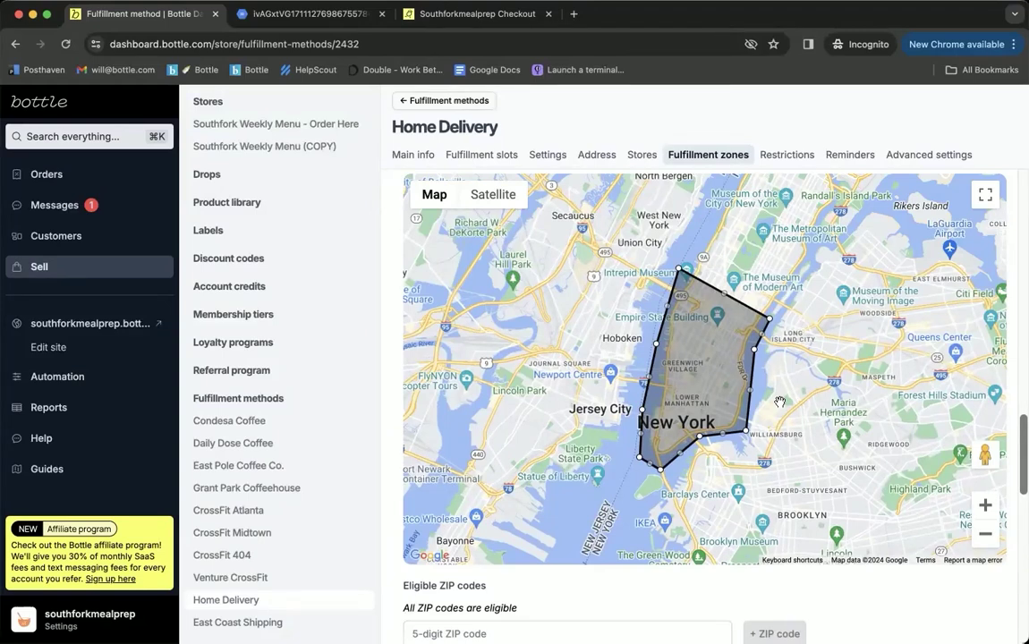
{"action": "scroll", "coordinate": [388, 368], "scroll_direction": "down", "scroll_amount": 5}
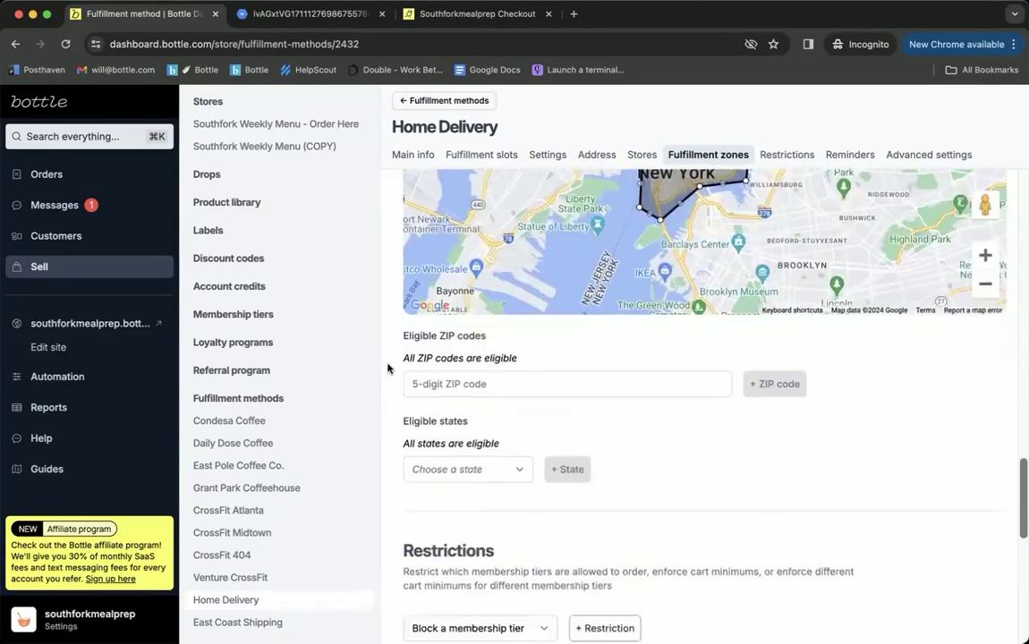
{"action": "scroll", "coordinate": [388, 368], "scroll_direction": "down", "scroll_amount": 3}
{"action": "scroll", "coordinate": [387, 368], "scroll_direction": "up", "scroll_amount": 15}
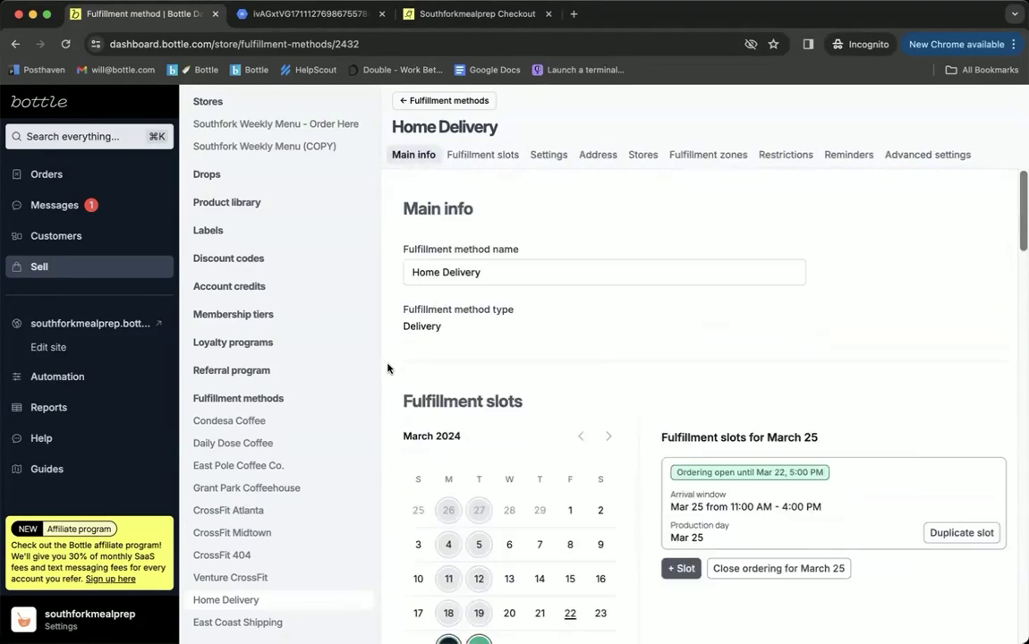